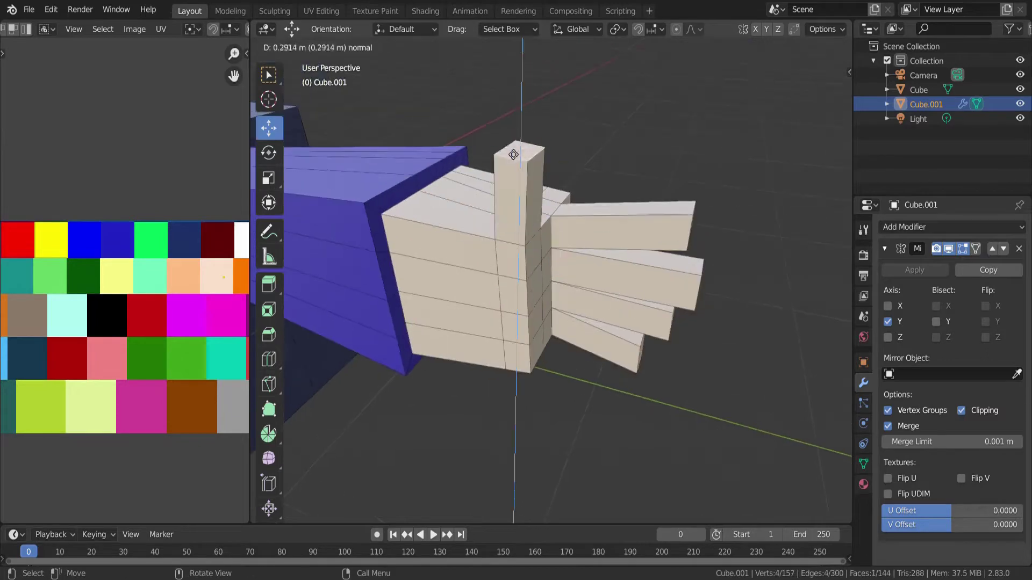
- Open the modifier list and orbit to view the mirrored figure from above
click(928, 226)
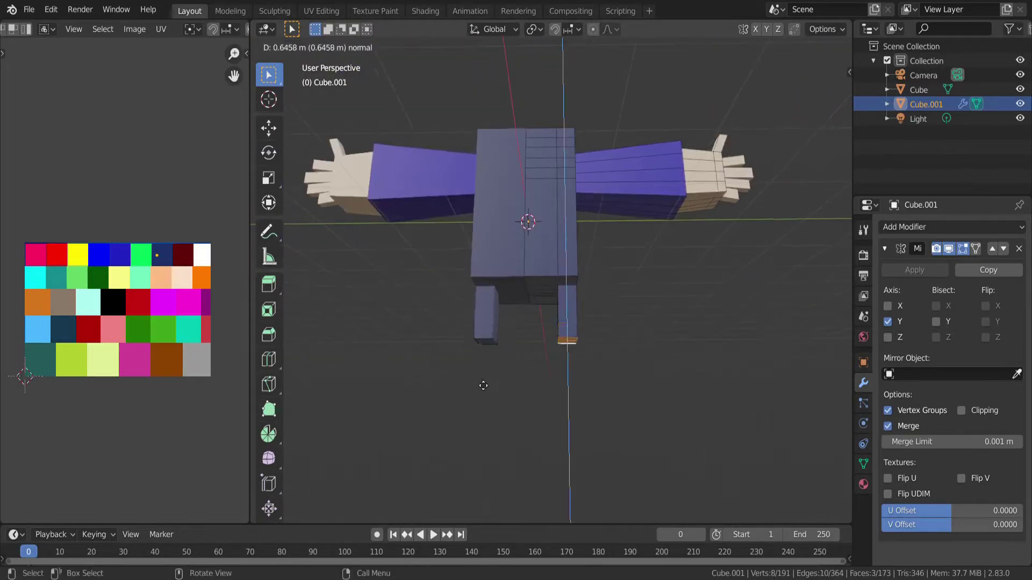
middle_drag(505, 351, 512, 408)
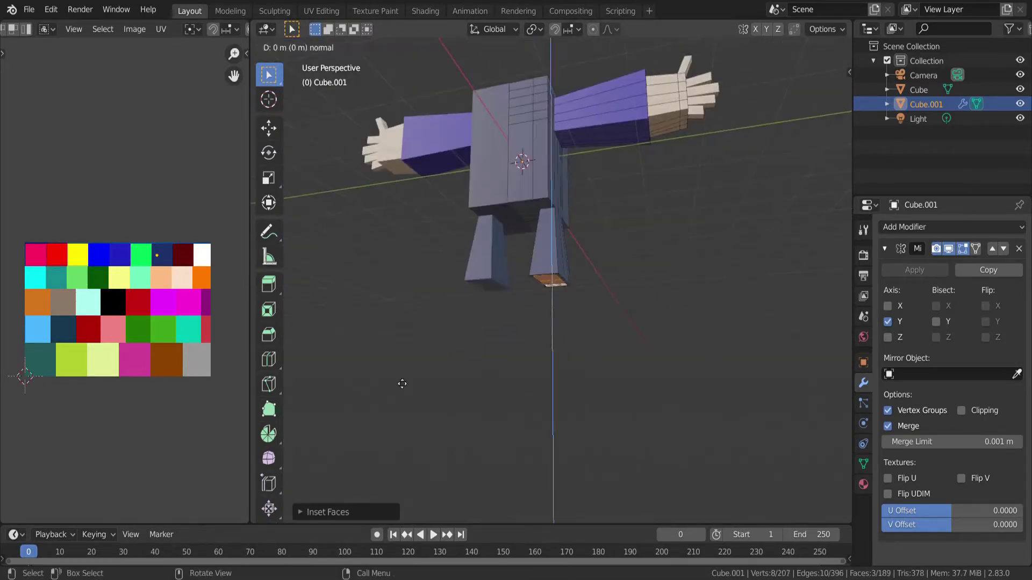
- Resize the leg-bottom faces into shoes, checking both legs from below
click(328, 422)
mouse_move(460, 415)
middle_down()
mouse_move(603, 99)
mouse_move(558, 306)
mouse_move(166, 272)
middle_up()
click(515, 307)
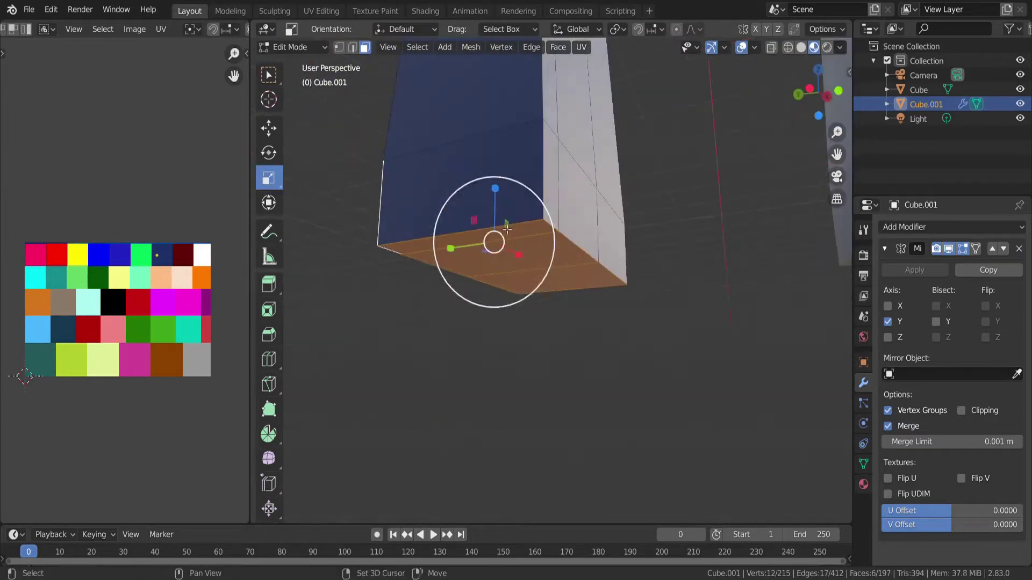
key(alt+a)
middle_drag(483, 241, 545, 269)
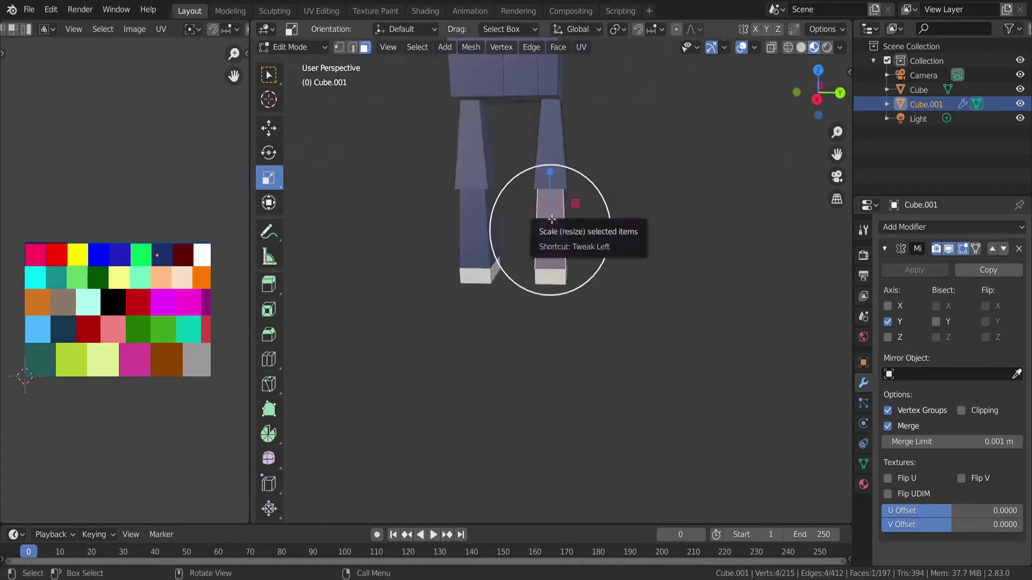
scroll(537, 268, down, 3)
key(alt+a)
mouse_move(537, 269)
middle_down()
mouse_move(578, 371)
mouse_move(537, 242)
middle_up()
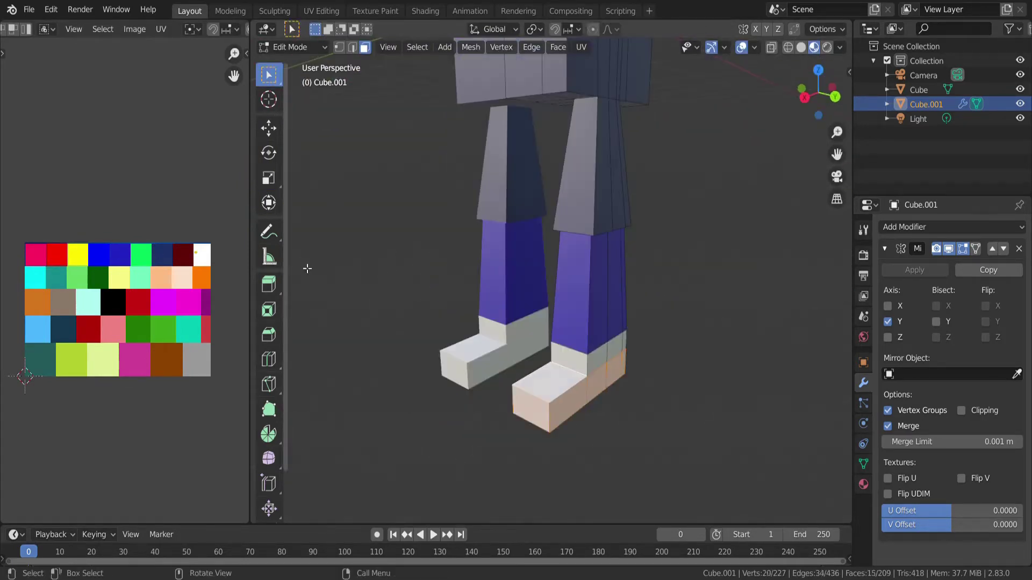
- Add two edge loops around each leg just above the shoe
key(ctrl+r)
click(542, 280)
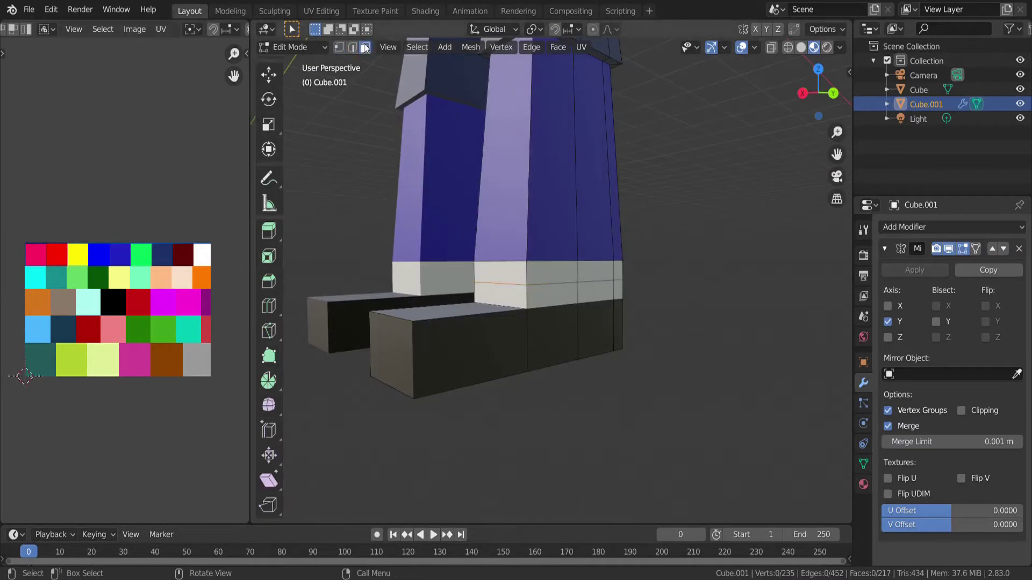
scroll(341, 93, up, 3)
mouse_move(342, 93)
middle_down()
mouse_move(449, 214)
mouse_move(538, 268)
middle_up()
key(ctrl+r)
- Move the ankle band faces' UVs onto the white and red palette cells
click(633, 271)
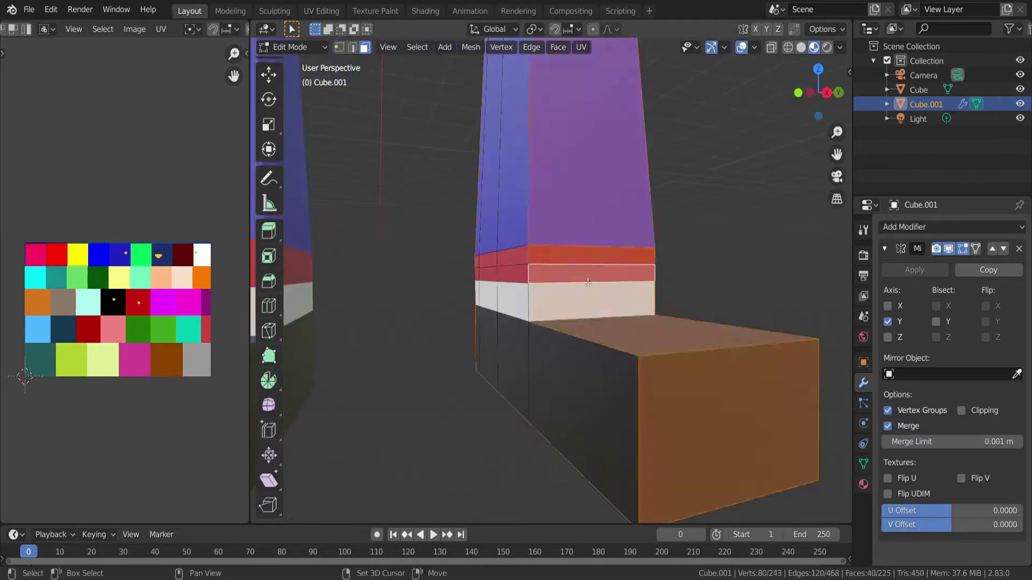
mouse_move(640, 278)
middle_down()
mouse_move(537, 279)
mouse_move(589, 295)
middle_up()
key(g)
click(589, 295)
drag(130, 305, 195, 252)
middle_drag(483, 323, 539, 321)
key(ctrl+r)
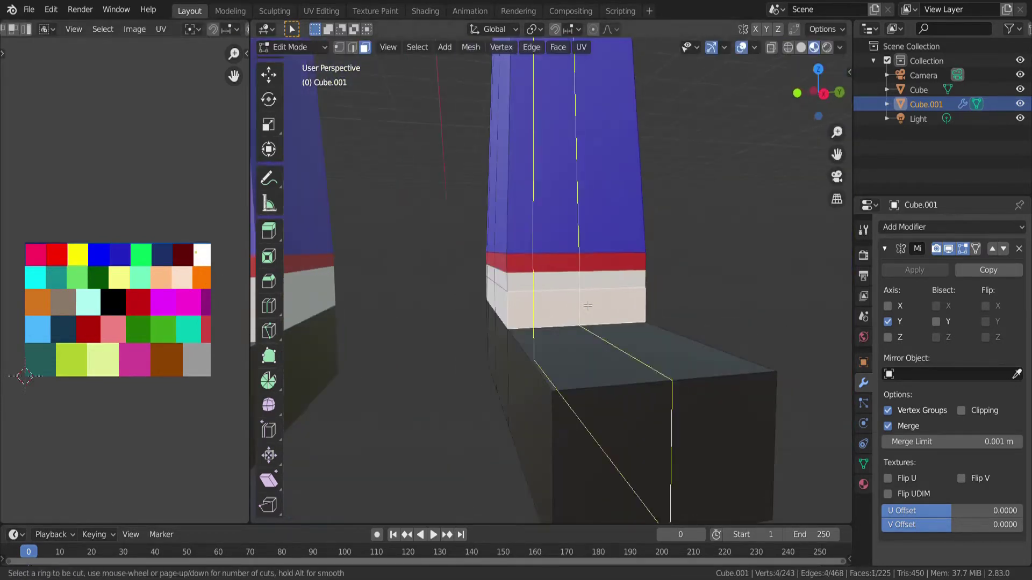
- Scale the striped ankle band faces on both legs
mouse_move(498, 292)
middle_down()
mouse_move(438, 329)
mouse_move(499, 344)
mouse_move(469, 222)
middle_up()
key(s)
key(Return)
alt+shift+click(566, 284)
mouse_move(566, 283)
middle_down()
mouse_move(650, 261)
mouse_move(743, 348)
mouse_move(565, 279)
middle_up()
scroll(650, 261, up, 3)
key(s)
key(Escape)
key(alt+a)
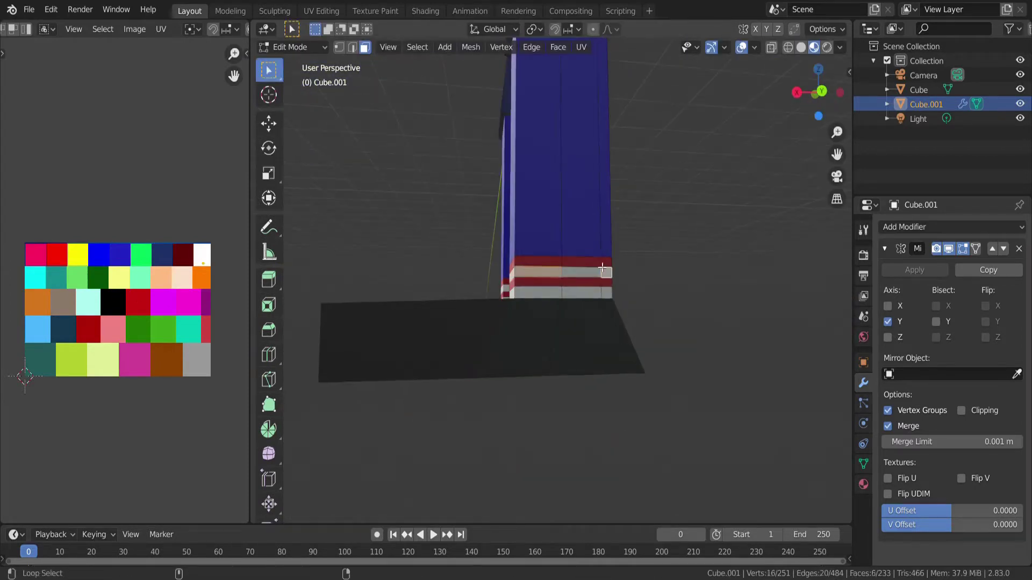
- Select the legs' bottom rows of faces and scale them into blocky feet
scroll(536, 292, up, 3)
mouse_move(536, 292)
middle_down()
mouse_move(668, 306)
mouse_move(483, 301)
mouse_move(270, 313)
middle_up()
alt+shift+click(667, 306)
scroll(484, 301, down, 3)
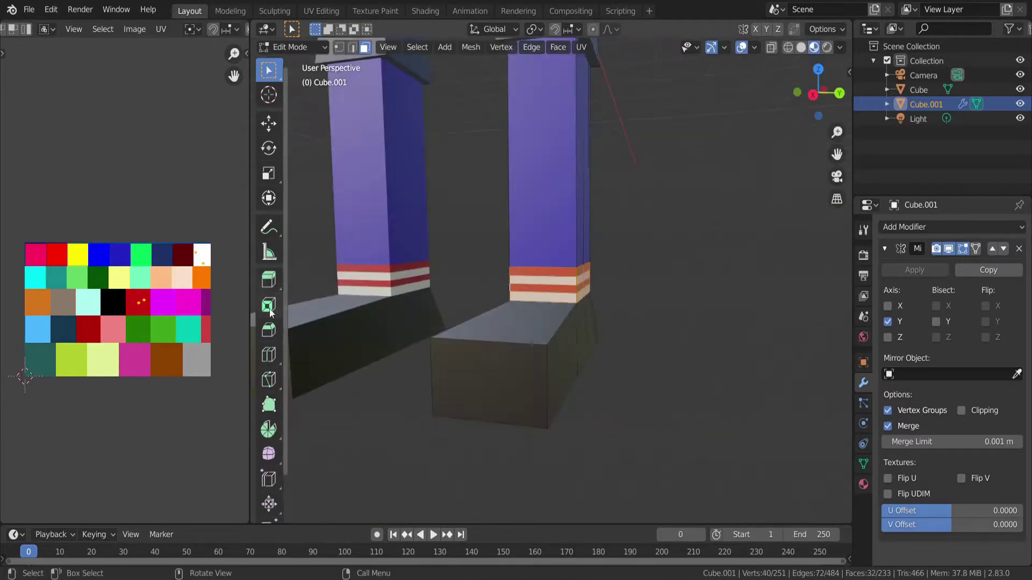
middle_drag(345, 246, 376, 129)
scroll(730, 237, down, 3)
key(s)
key(Escape)
key(alt+a)
- Select the shoe's front faces, then check the whole character outside Edit Mode
mouse_move(444, 253)
middle_down()
mouse_move(594, 209)
mouse_move(478, 198)
mouse_move(544, 263)
middle_up()
scroll(544, 263, up, 5)
alt+click(490, 334)
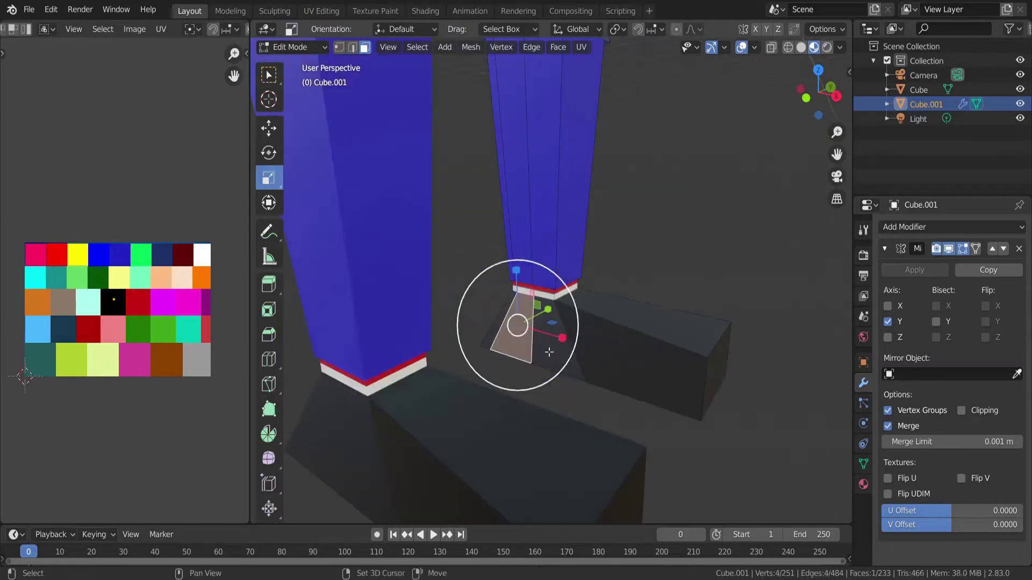
key(w)
scroll(627, 288, down, 3)
key(Tab)
key(Tab)
scroll(510, 349, up, 5)
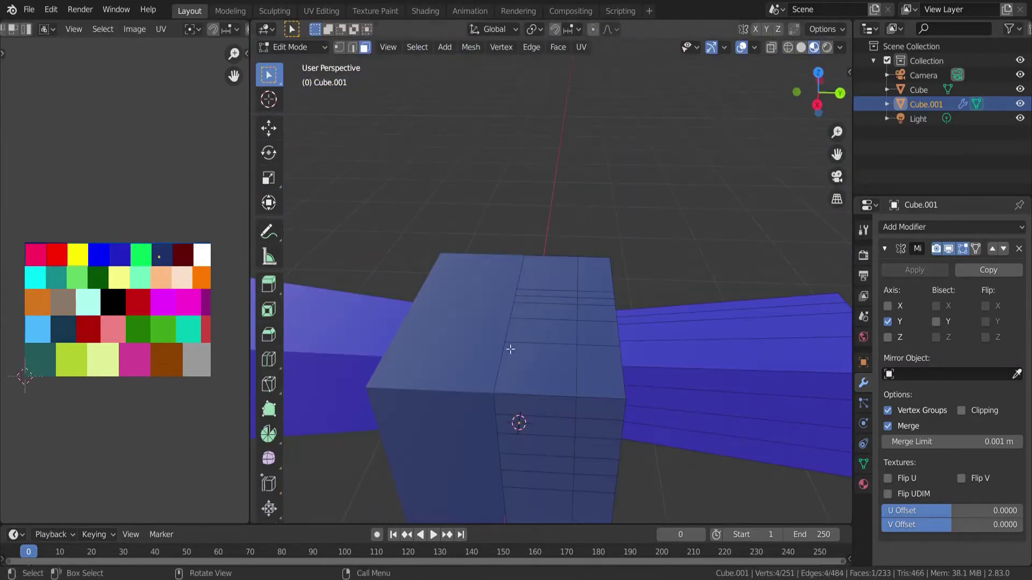
- Extrude the torso's top face into a head and inset its front for the eyes
mouse_move(542, 303)
middle_down()
mouse_move(589, 320)
mouse_move(538, 301)
mouse_move(442, 232)
mouse_move(456, 184)
middle_up()
key(e)
key(i)
click(455, 185)
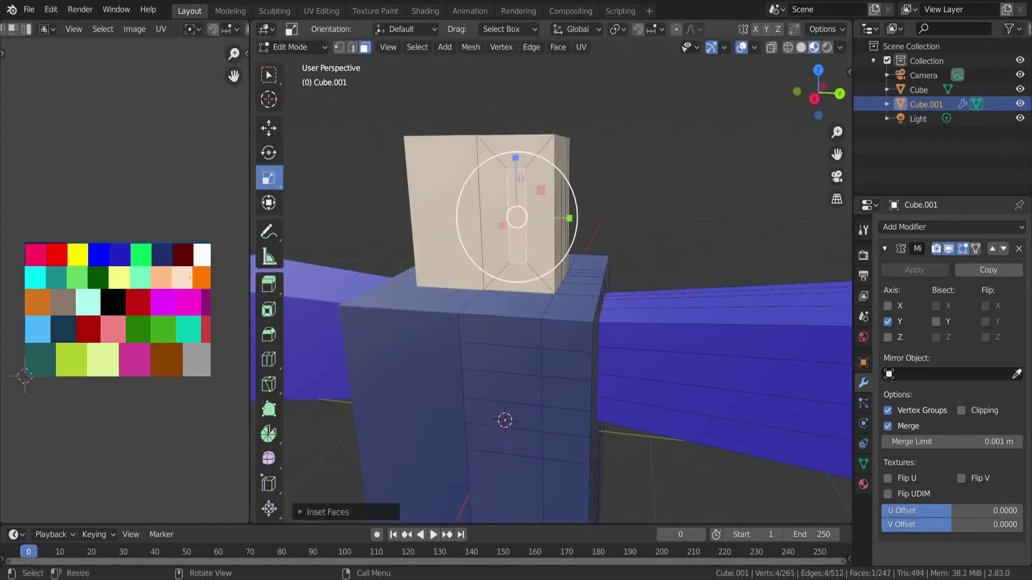
scroll(503, 270, down, 3)
click(269, 128)
middle_drag(268, 128, 426, 166)
scroll(426, 166, up, 3)
- Extrude the top of the head upward to form the cap
middle_drag(490, 110, 462, 215)
click(269, 178)
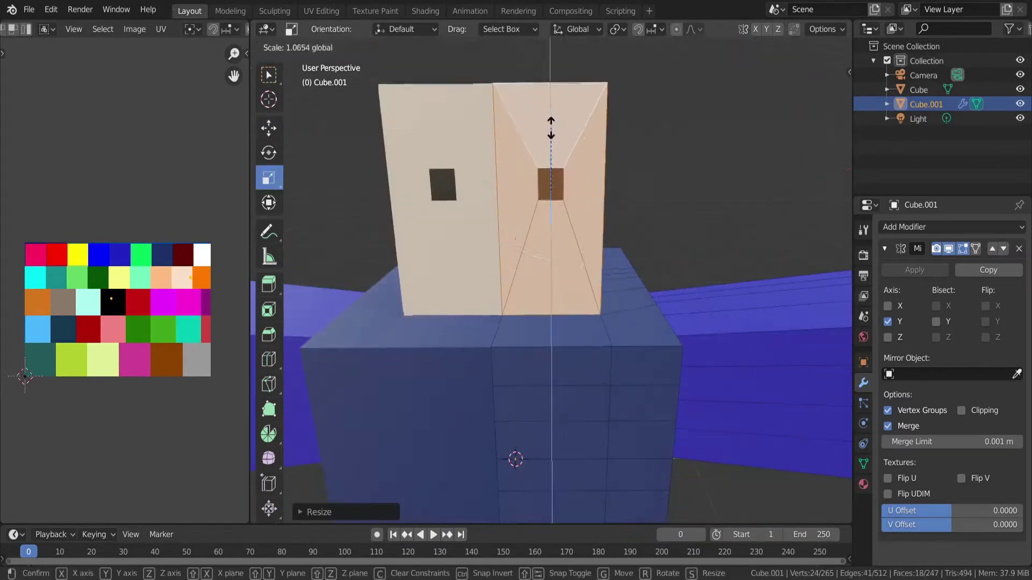
scroll(450, 309, down, 3)
scroll(450, 308, up, 4)
key(w)
key(e)
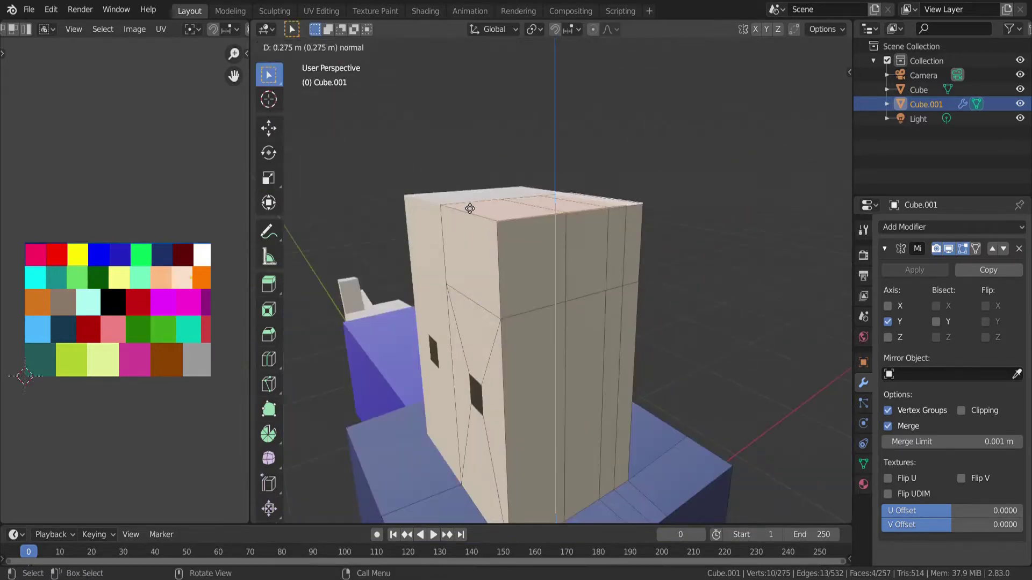
click(469, 205)
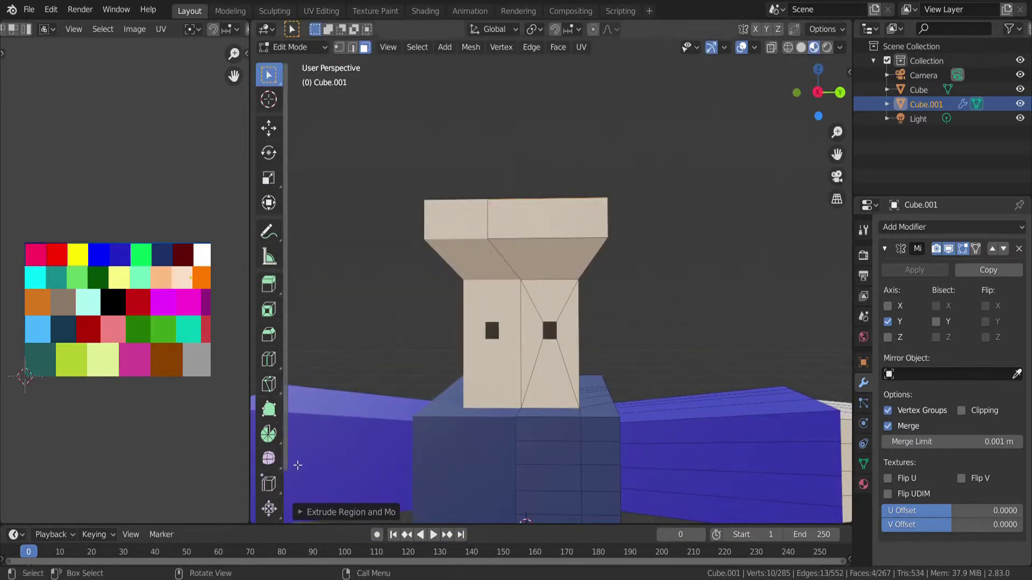
- Move the cap faces' UVs onto the blue palette cell
middle_drag(298, 463, 129, 336)
key(ctrl+KP_Add)
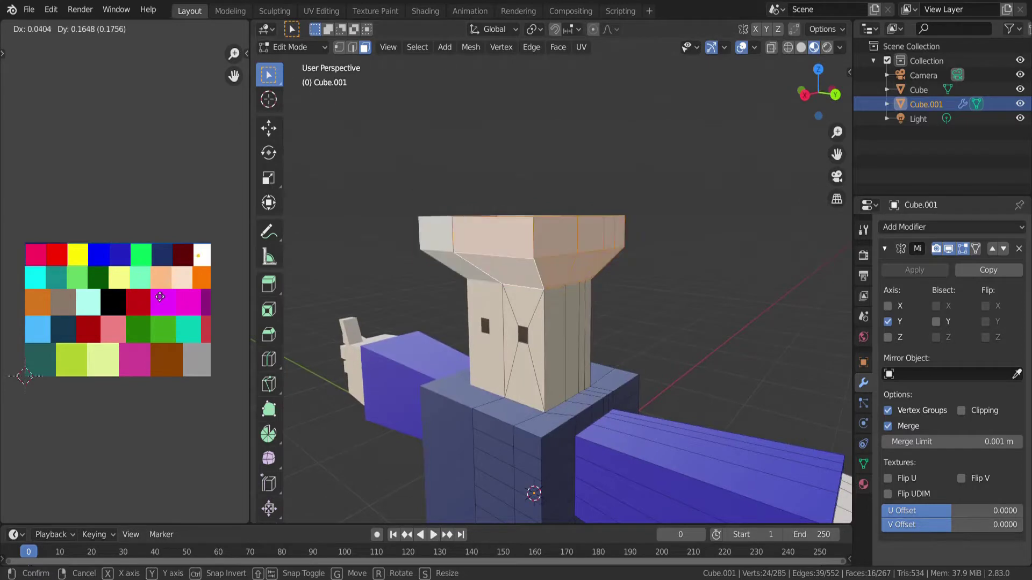
click(86, 295)
scroll(611, 230, down, 4)
scroll(611, 231, up, 2)
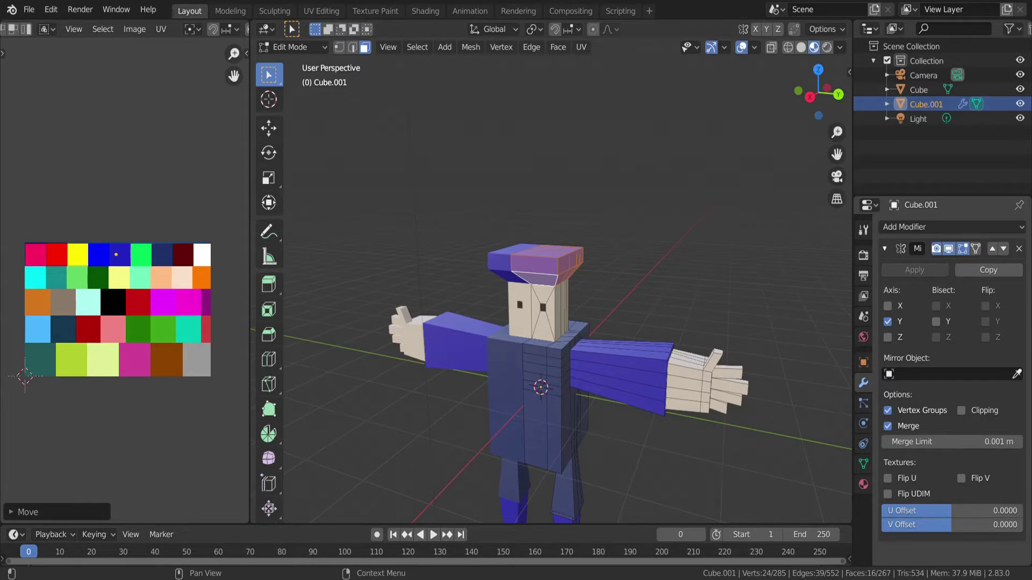
- Inset the cap's top face and scale it down
middle_drag(511, 322, 564, 322)
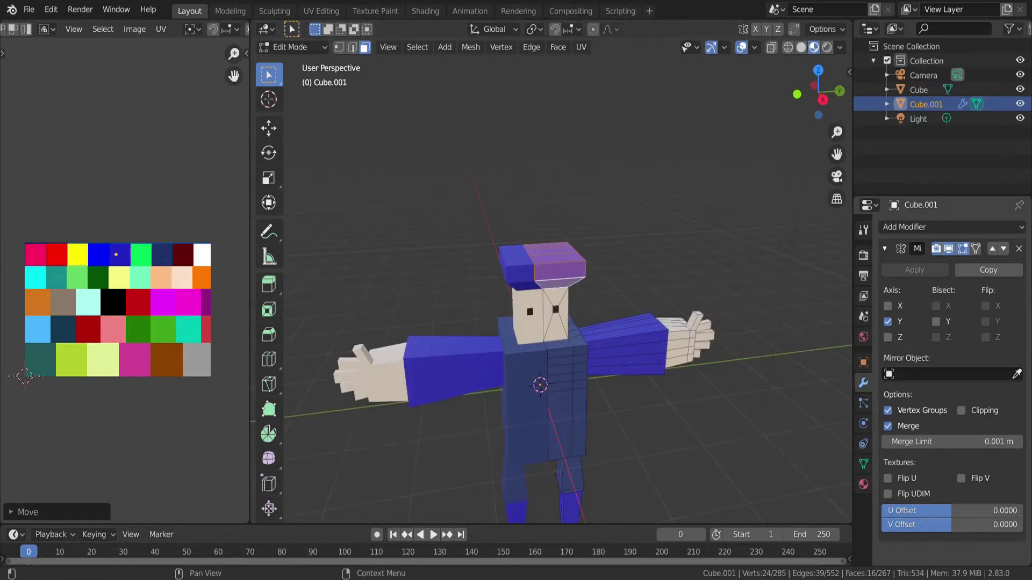
middle_drag(483, 225, 507, 214)
scroll(507, 213, up, 2)
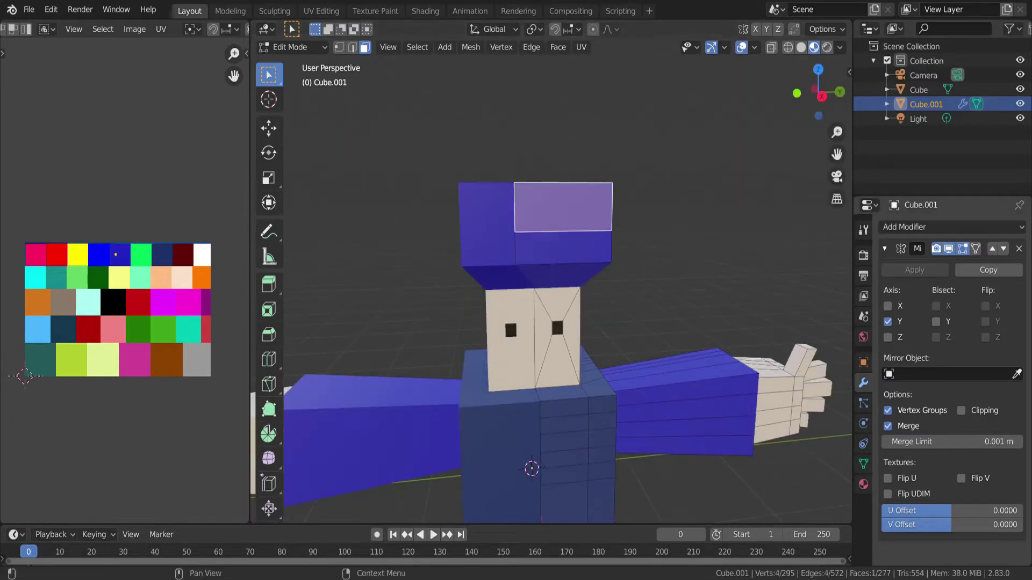
middle_drag(591, 215, 516, 209)
key(i)
click(513, 207)
key(s)
- Widen the cap top sideways, undoing a stray brim extrusion
mouse_move(400, 266)
middle_down()
mouse_move(736, 343)
mouse_move(537, 269)
mouse_move(569, 226)
middle_up()
click(538, 221)
key(s)
click(451, 218)
mouse_move(452, 218)
middle_down()
mouse_move(594, 260)
mouse_move(538, 258)
middle_up()
right_click(543, 321)
key(ctrl+z)
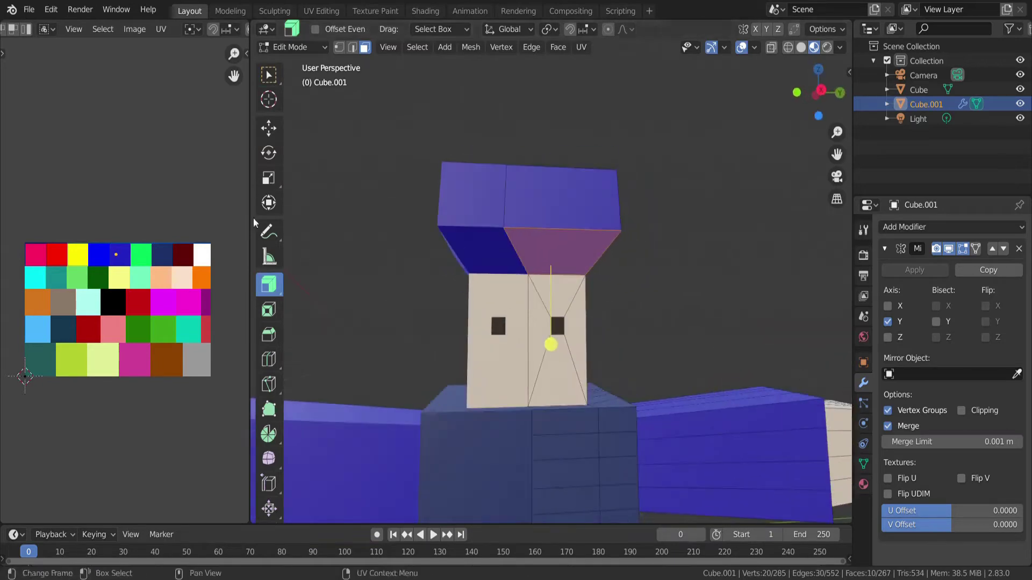
- Extrude the pink cap faces outward into a flared brim
middle_drag(548, 339, 551, 269)
click(268, 75)
scroll(554, 268, up, 2)
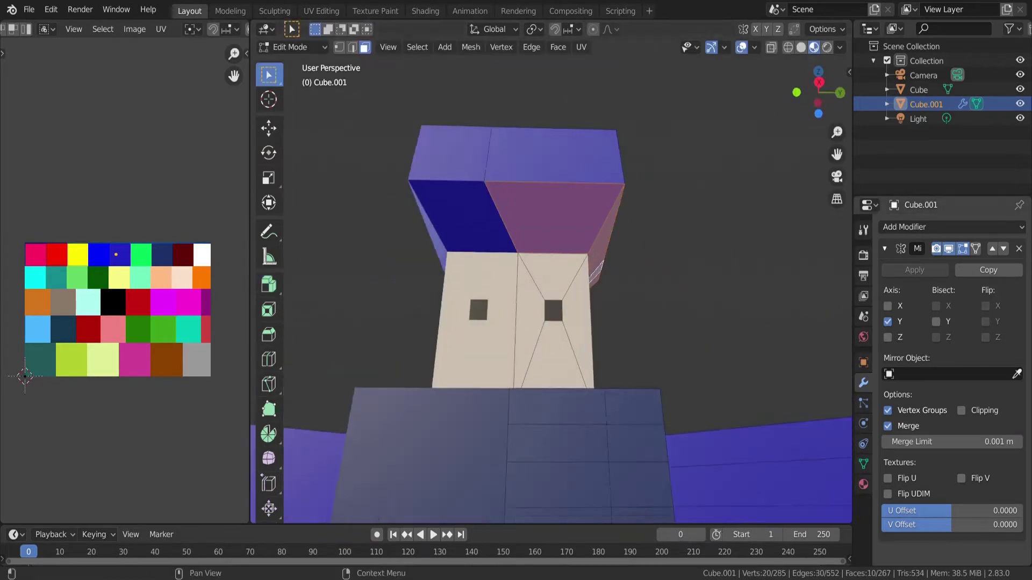
middle_drag(553, 268, 361, 254)
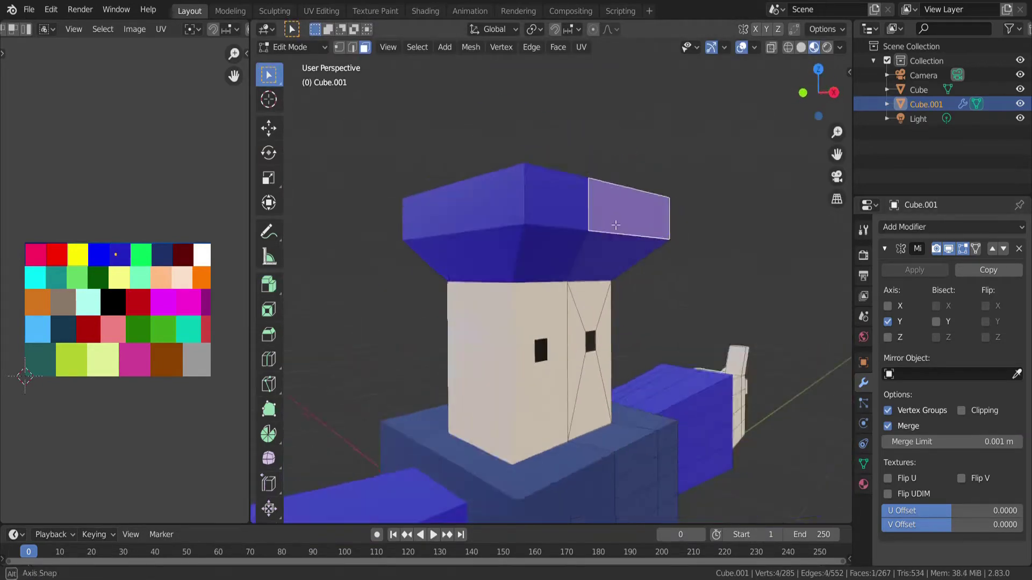
key(e)
click(362, 254)
- Recolour the brim faces black on the palette and inset a front cap face
click(269, 127)
middle_drag(552, 276, 484, 279)
key(g)
click(127, 303)
mouse_move(538, 226)
middle_down()
mouse_move(557, 175)
mouse_move(558, 206)
mouse_move(500, 252)
middle_up()
click(591, 236)
click(499, 255)
key(i)
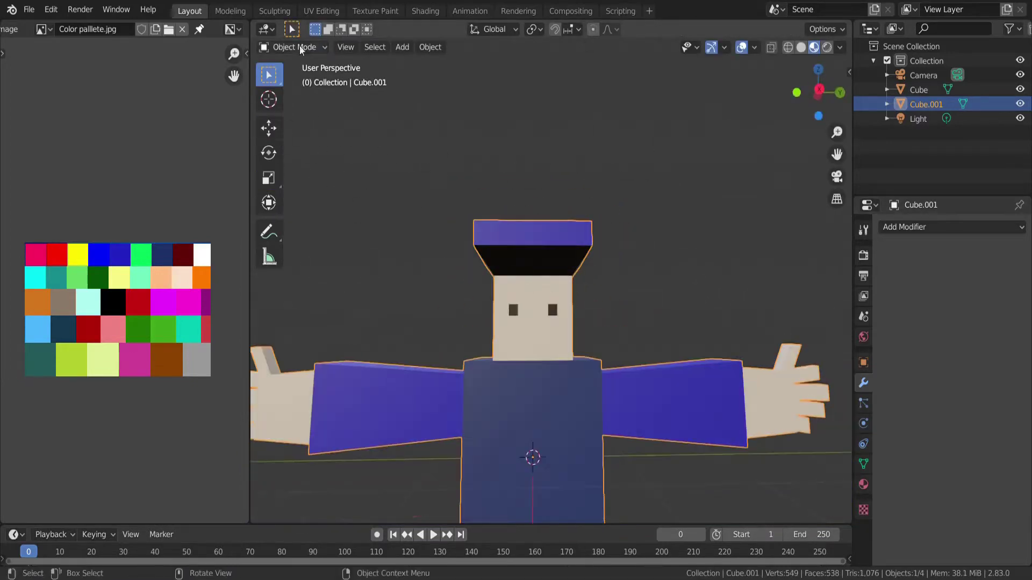
- Extrude the inset cap face into a badge strip and colour it white
key(e)
key(s)
mouse_move(532, 180)
middle_down()
mouse_move(513, 237)
mouse_move(460, 235)
middle_up()
key(alt+a)
key(w)
alt+click(514, 236)
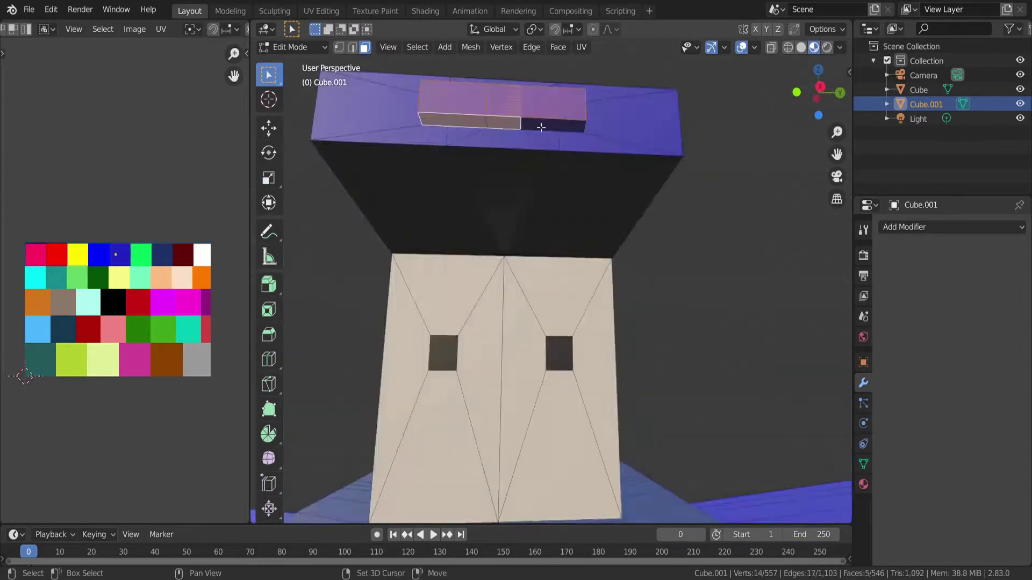
click(191, 289)
- Try a loop cut across the badge strip, then undo it
middle_drag(591, 269, 687, 127)
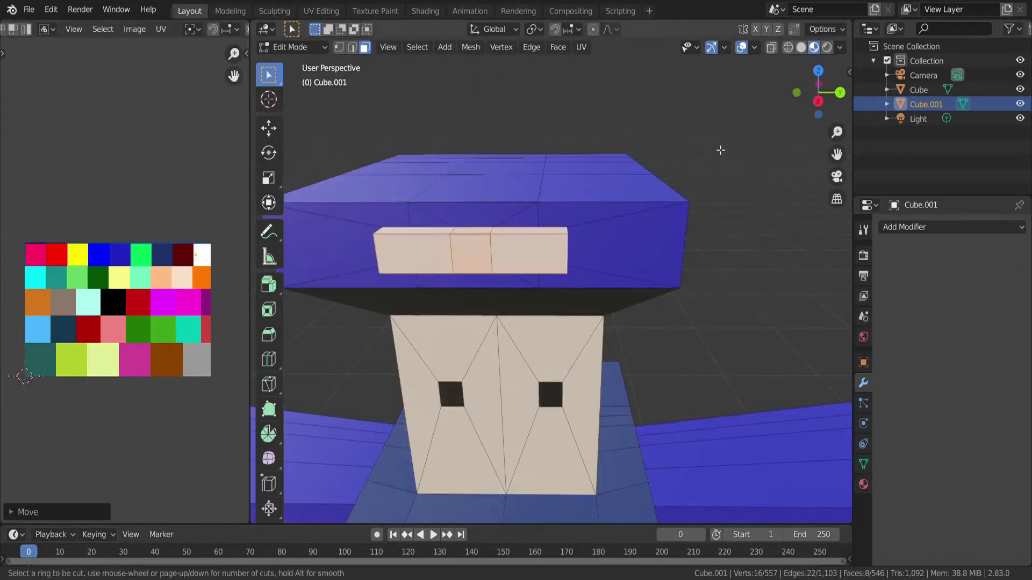
scroll(622, 285, up, 3)
key(alt+a)
key(ctrl+r)
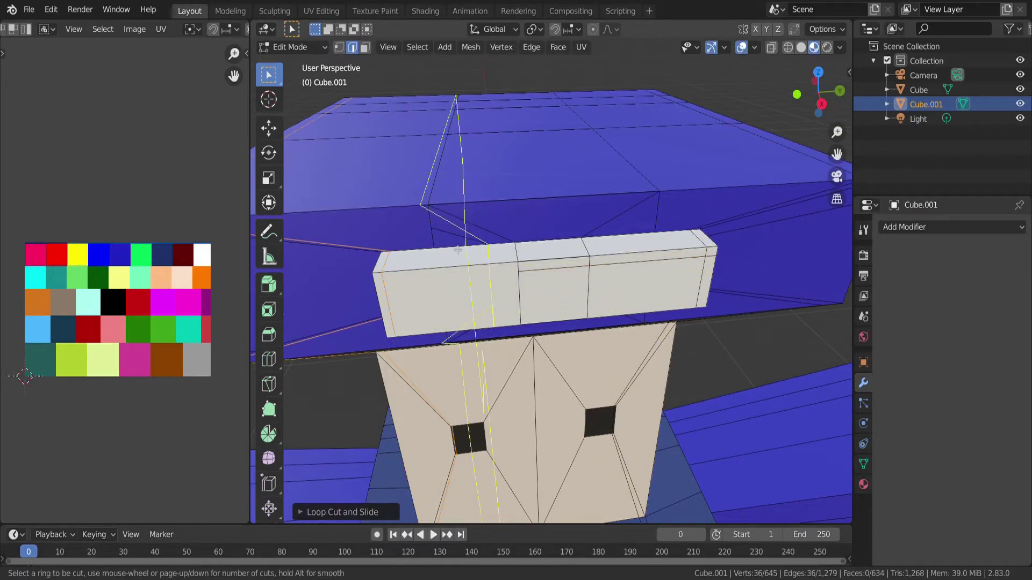
middle_drag(779, 370, 483, 279)
click(483, 279)
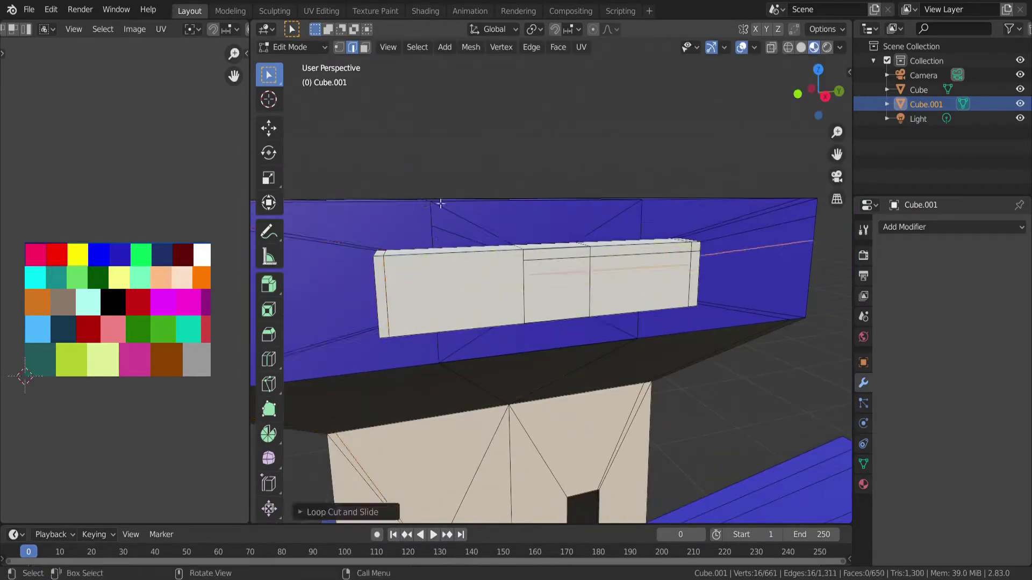
middle_drag(440, 204, 459, 270)
key(ctrl+z)
key(ctrl+z)
key(ctrl+z)
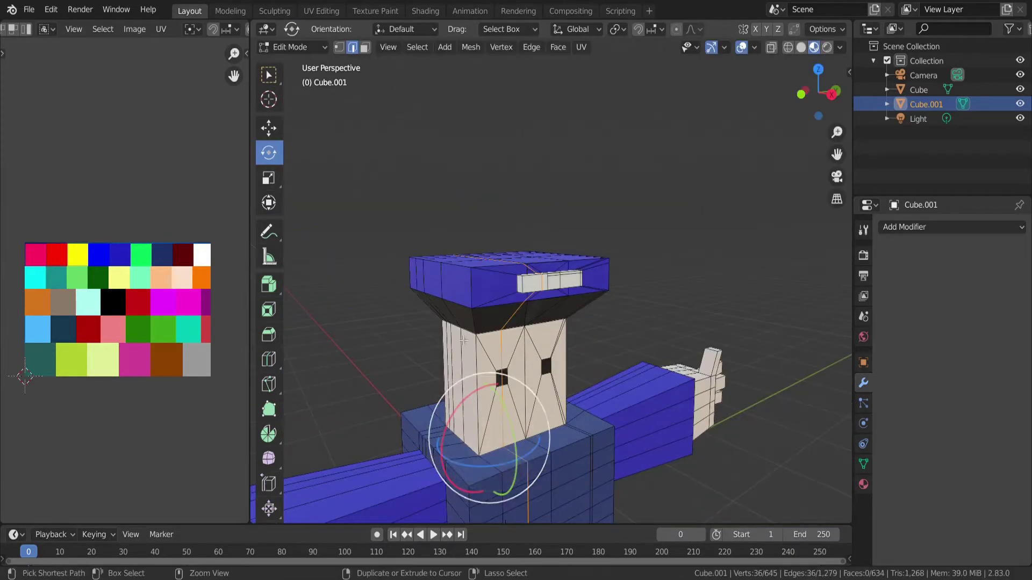
- Select the badge strip's face loop and dismiss the Delete menu
middle_drag(398, 375, 660, 300)
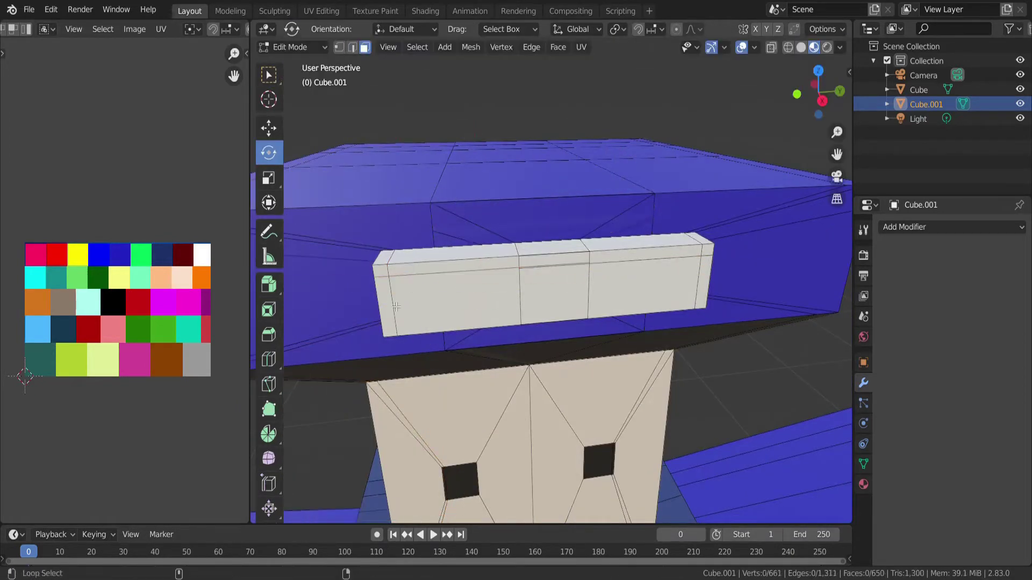
alt+click(396, 307)
key(w)
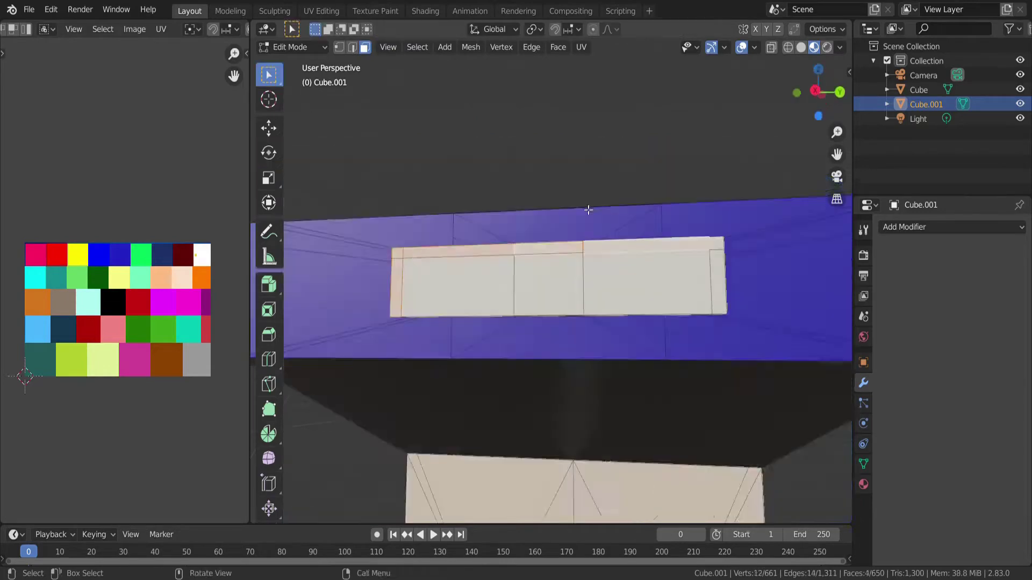
middle_drag(396, 306, 488, 295)
key(x)
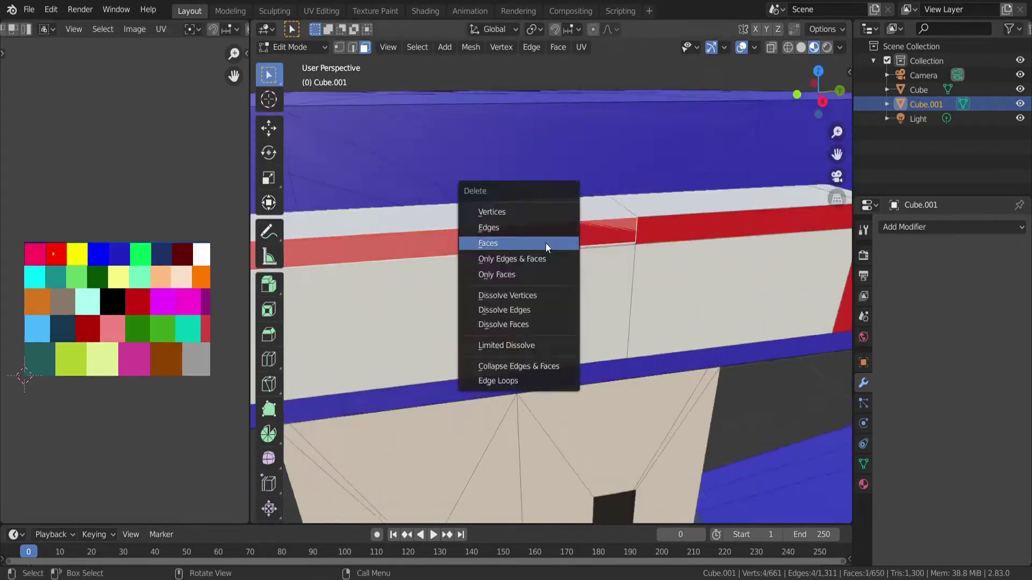
key(Escape)
- Return to Object Mode and zoom out to view the whole postman
click(508, 255)
scroll(508, 256, down, 3)
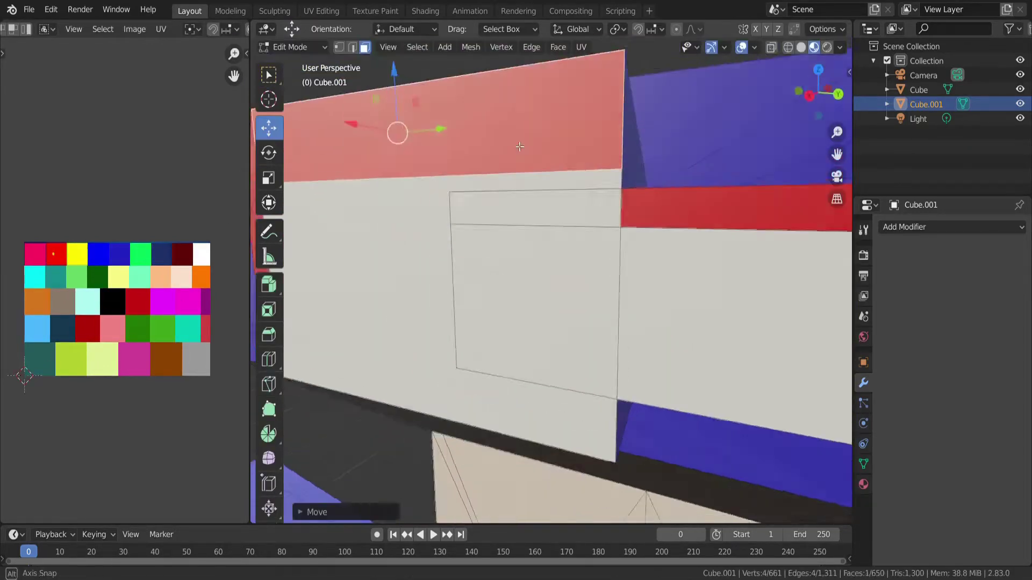
middle_drag(508, 255, 525, 161)
scroll(525, 161, down, 3)
key(Tab)
scroll(559, 250, down, 3)
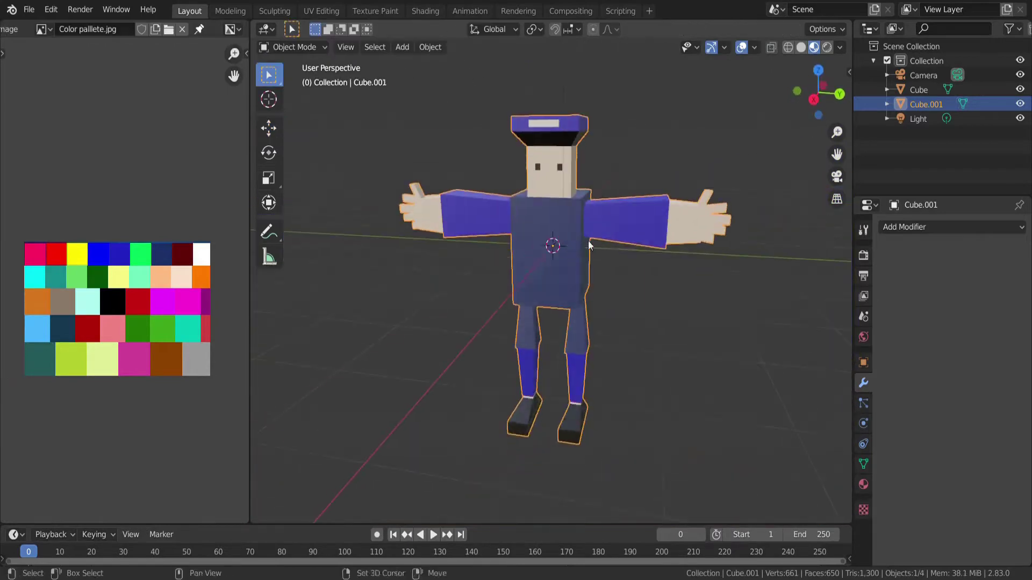
- Add a plane, rotate it upright and scale it down
key(shift+a)
click(618, 202)
scroll(473, 130, up, 4)
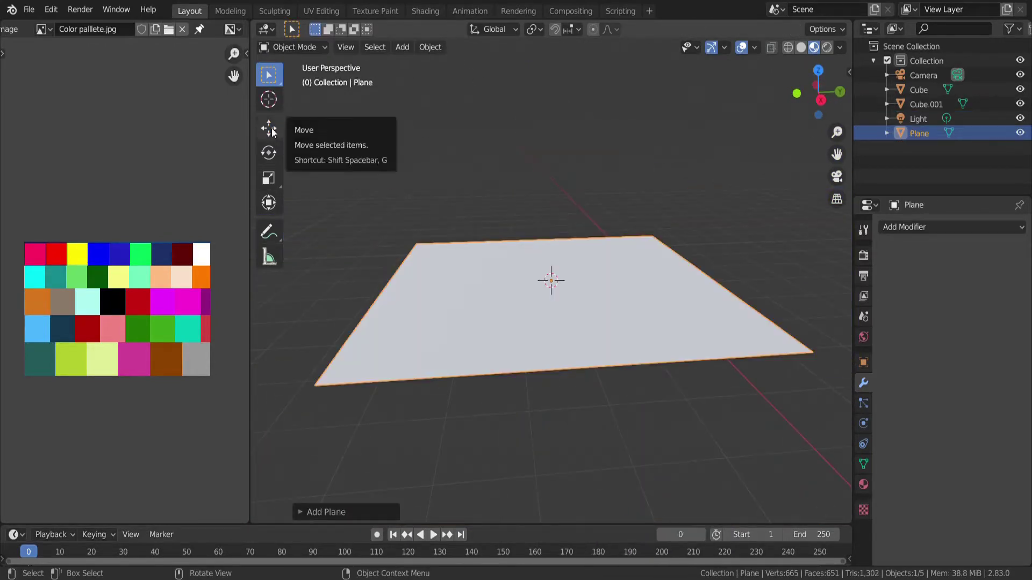
middle_drag(276, 129, 394, 214)
key(r)
key(Tab)
key(s)
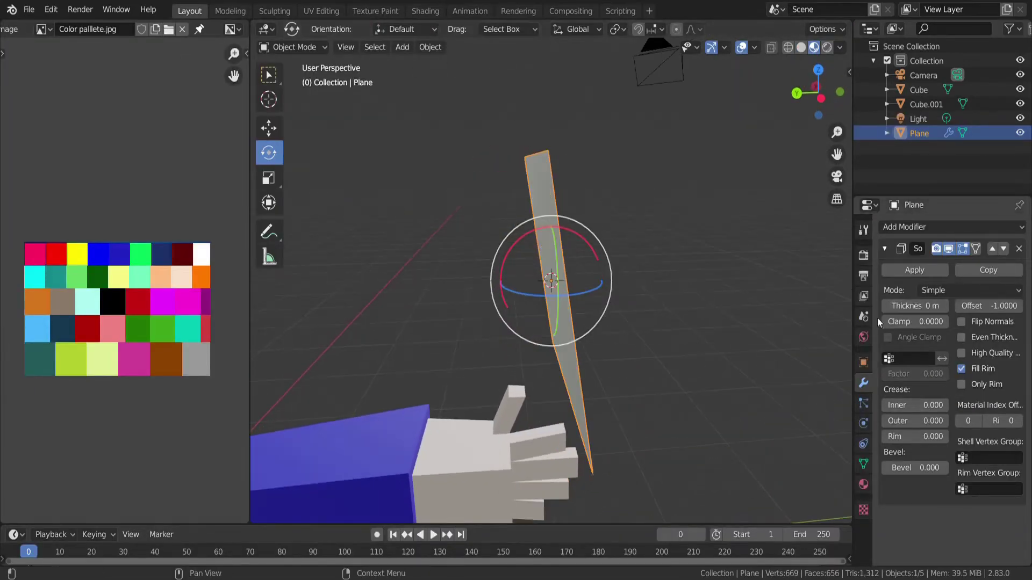
- Give the plane a 0.01 m Solidify thickness and switch to Texture Paint
text(1)
key(Return)
mouse_move(806, 276)
middle_down()
mouse_move(678, 263)
mouse_move(781, 282)
mouse_move(435, 267)
mouse_move(452, 231)
mouse_move(443, 224)
middle_up()
key(Tab)
middle_drag(485, 286, 543, 285)
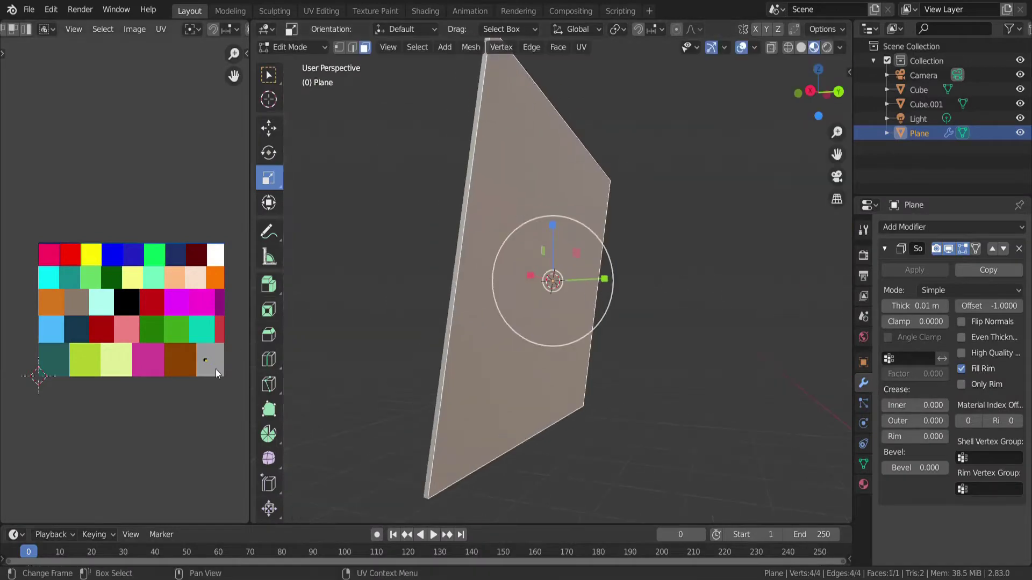
key(Tab)
click(863, 256)
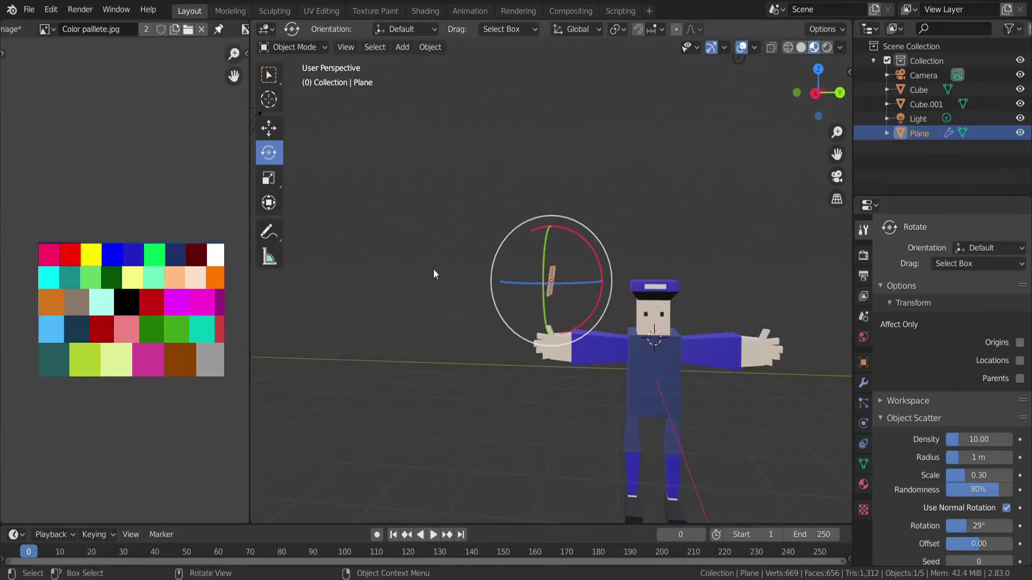
- Add a circle, fill it, extrude it into a thick disc and inset a hub face
key(shift+a)
click(484, 286)
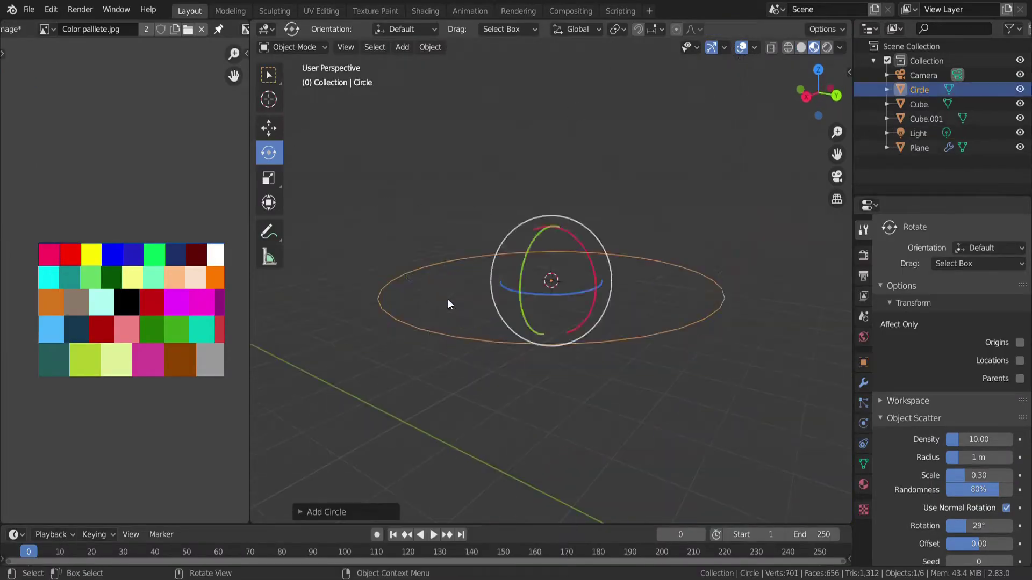
key(Tab)
key(f)
key(e)
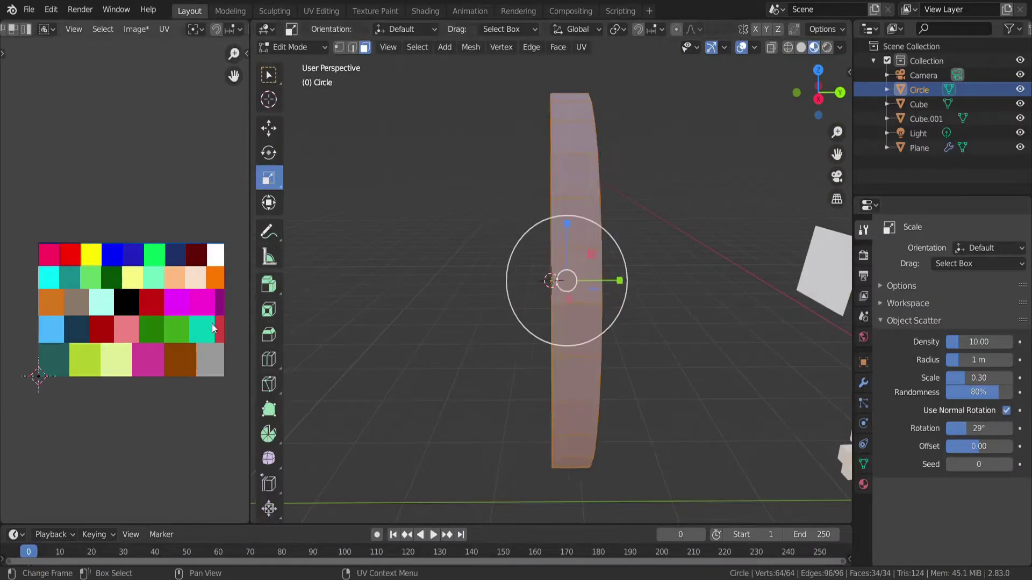
key(Tab)
key(i)
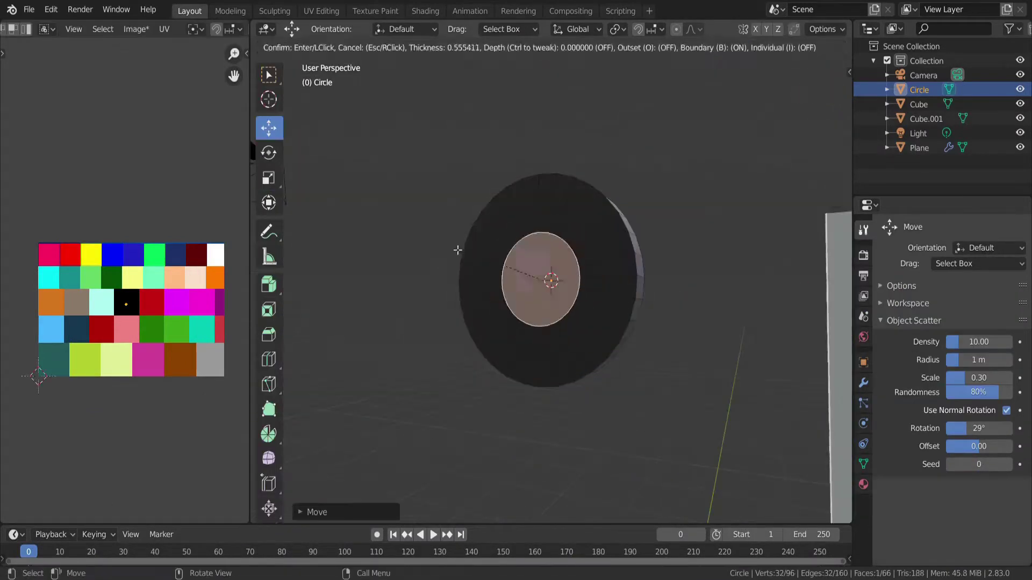
click(293, 47)
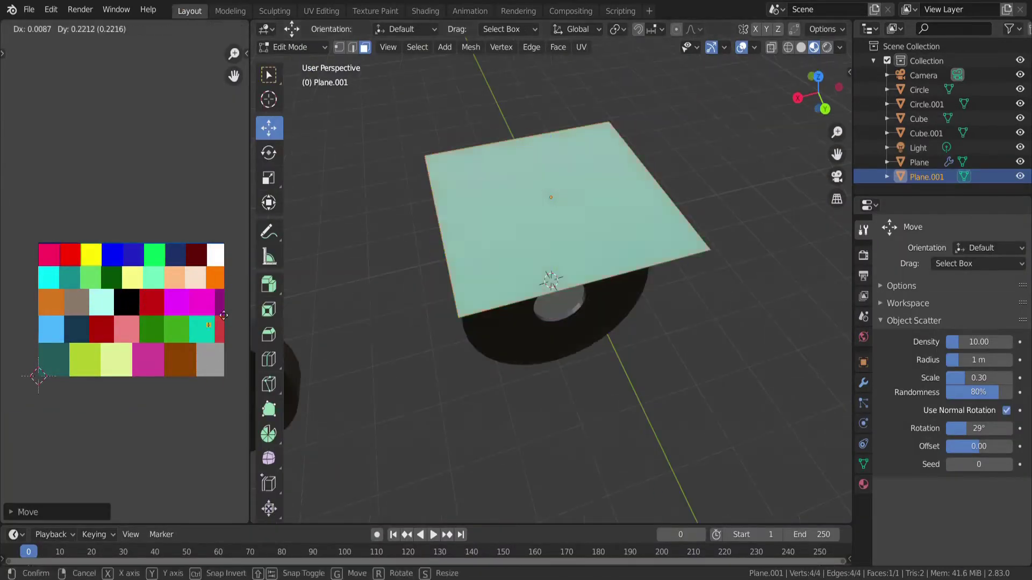
- Switch to edge selection and pick an edge of the new plane
key(2)
middle_drag(339, 61, 499, 211)
click(499, 211)
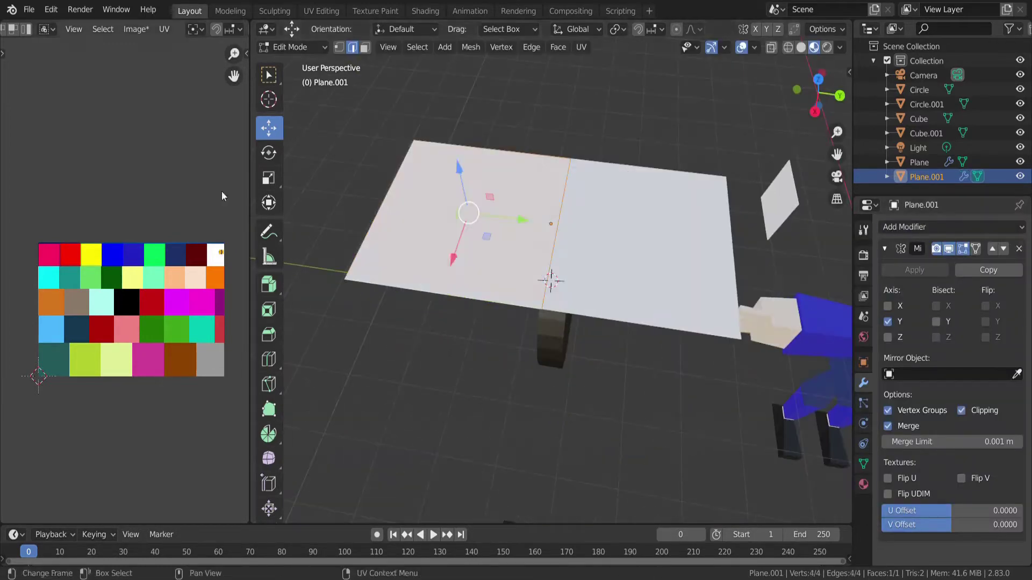
- Extrude the plane's edges into a box and add a loop cut along its side
mouse_move(604, 231)
middle_down()
mouse_move(460, 266)
mouse_move(517, 215)
middle_up()
click(459, 266)
click(470, 243)
key(ctrl+r)
mouse_move(639, 172)
middle_down()
mouse_move(373, 167)
mouse_move(483, 102)
middle_up()
click(484, 102)
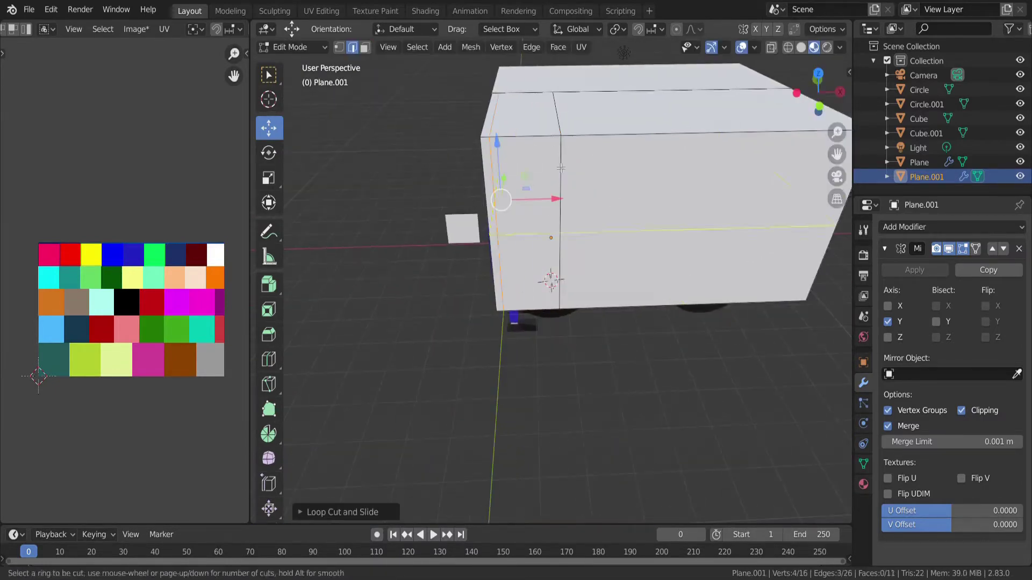
- Try deleting a side face of the box, then undo the deletion
key(x)
click(545, 185)
key(ctrl+z)
middle_drag(537, 189, 588, 200)
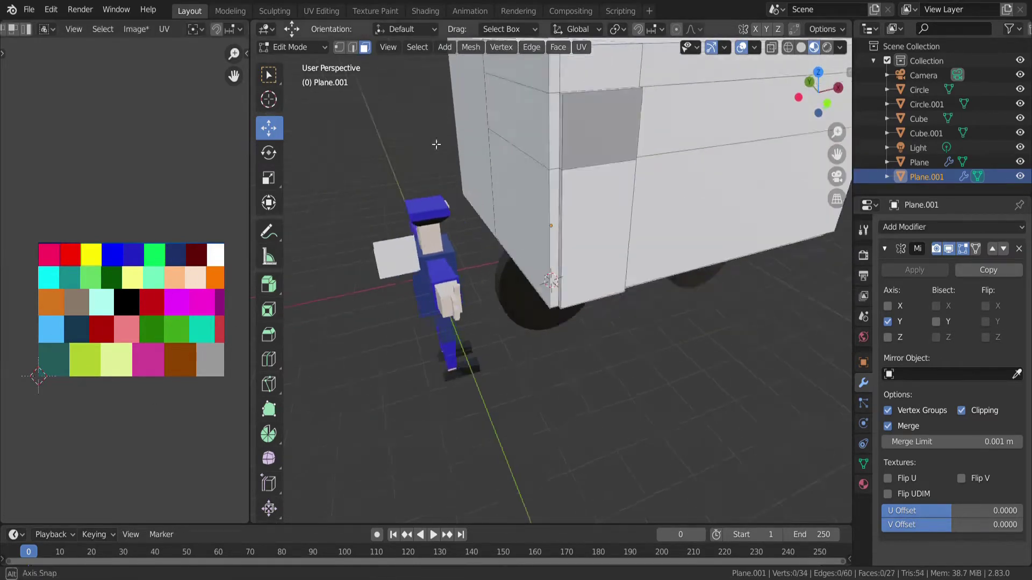
scroll(399, 206, down, 5)
key(ctrl+z)
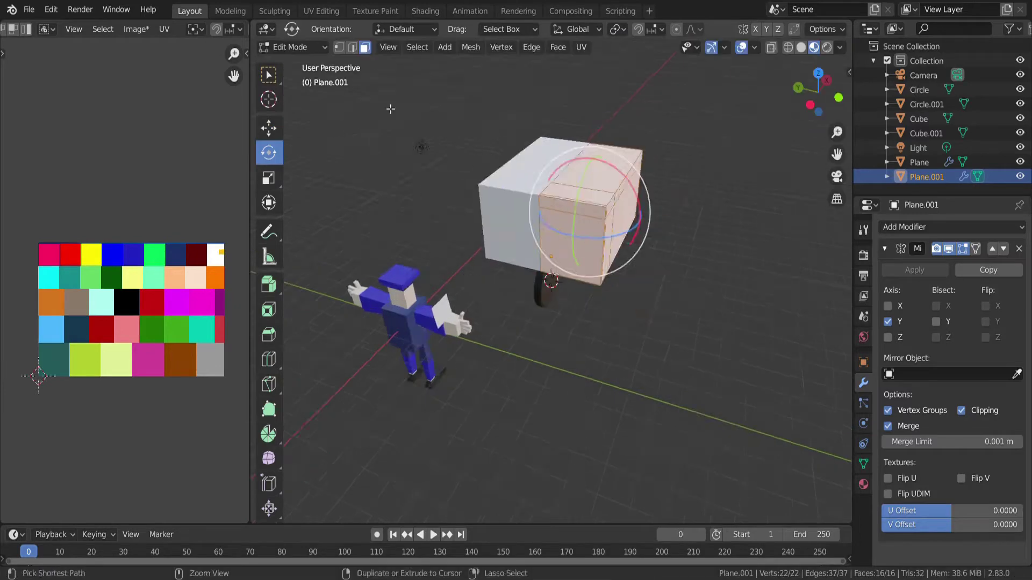
scroll(484, 215, up, 4)
- Extrude a side face inward for the window and extrude an edge along X
click(613, 199)
key(e)
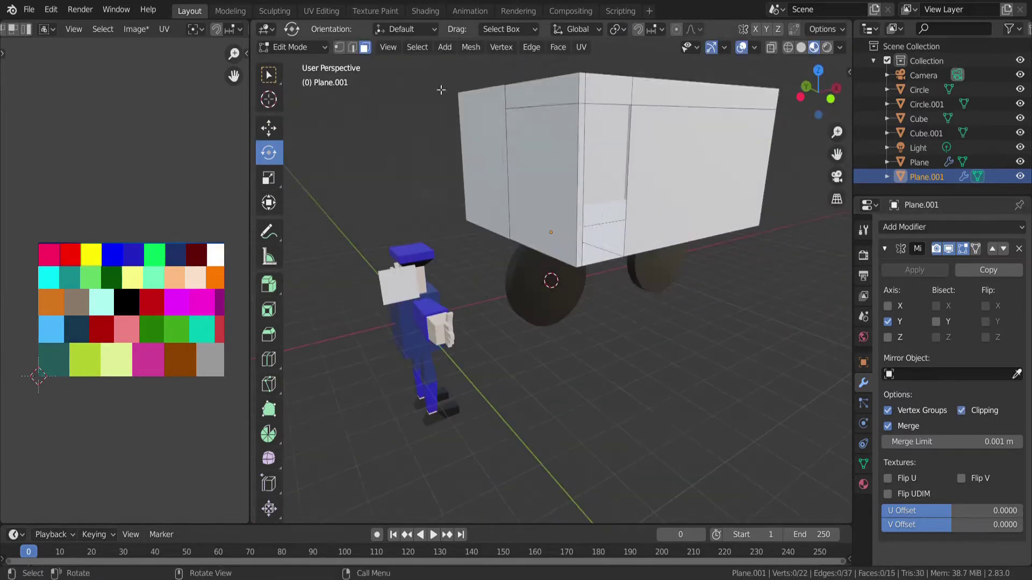
scroll(441, 90, up, 3)
click(433, 236)
key(e)
key(x)
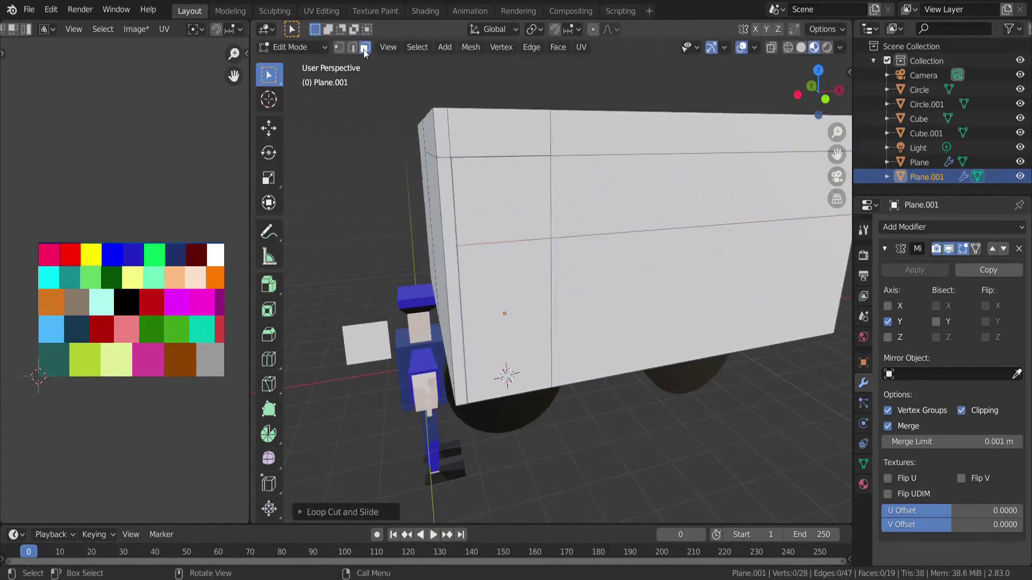
click(674, 203)
scroll(591, 242, down, 4)
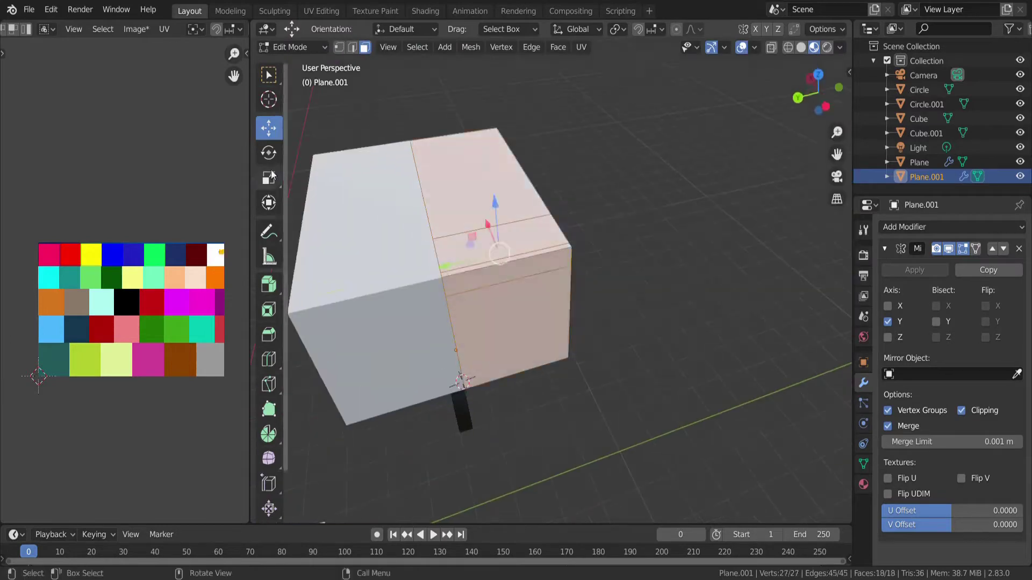
middle_drag(591, 241, 602, 283)
- Scale the whole box and centre the view on a selected face
key(s)
scroll(602, 282, down, 3)
scroll(602, 283, down, 2)
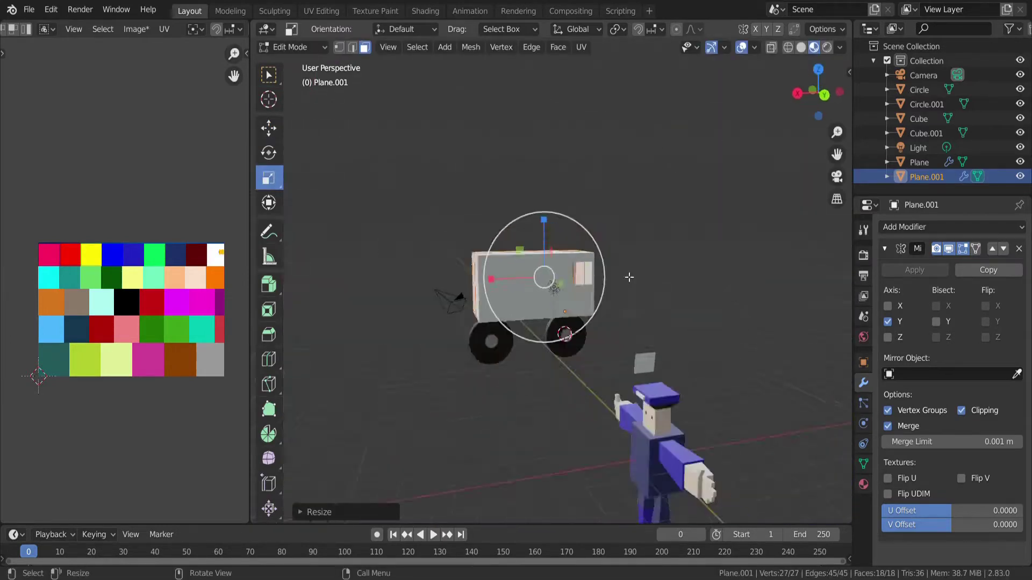
click(537, 269)
key(KP_Decimal)
scroll(539, 295, down, 5)
scroll(540, 379, up, 5)
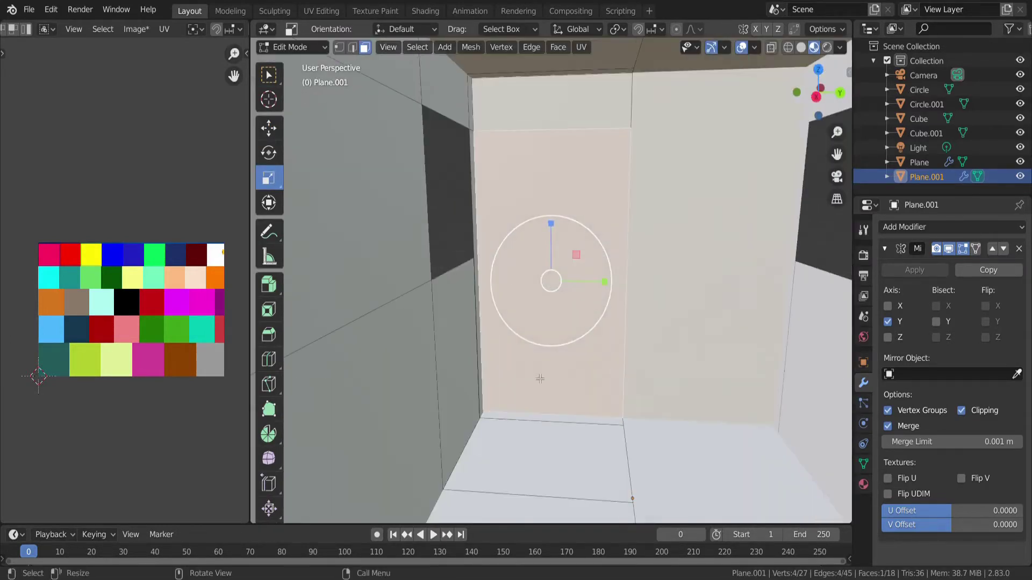
key(shift+a)
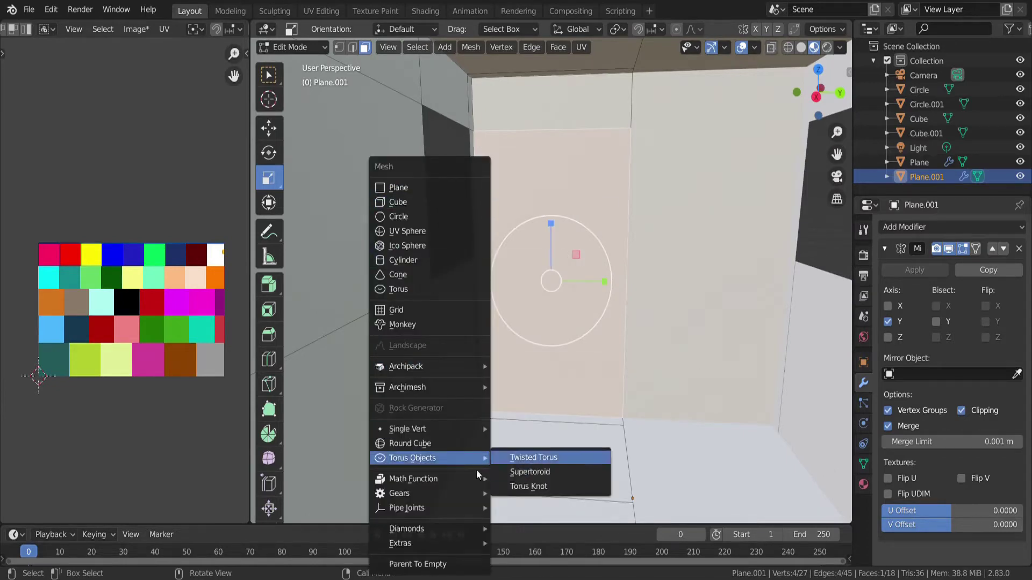
- Add a torus below the box, scale it down and turn it upright around the wheel
click(398, 288)
scroll(398, 288, down, 5)
key(s)
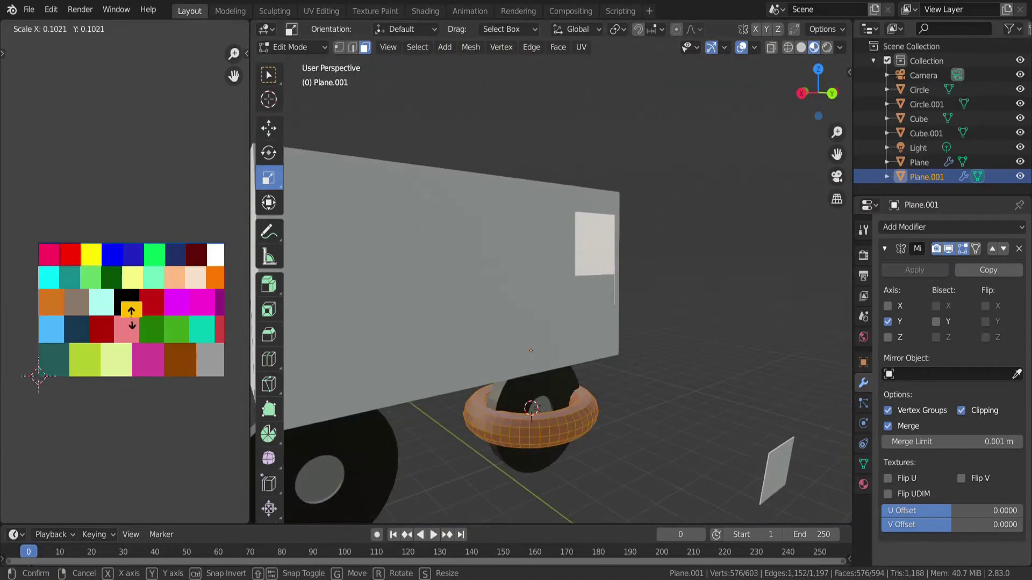
drag(478, 419, 478, 419)
scroll(557, 320, up, 5)
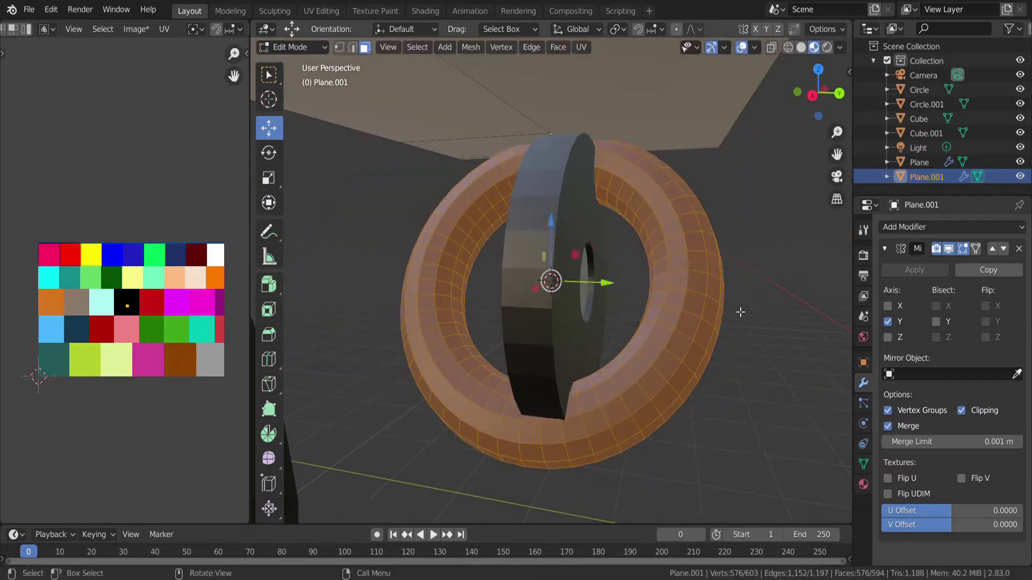
scroll(556, 321, down, 5)
scroll(556, 321, up, 6)
scroll(557, 320, down, 2)
click(290, 46)
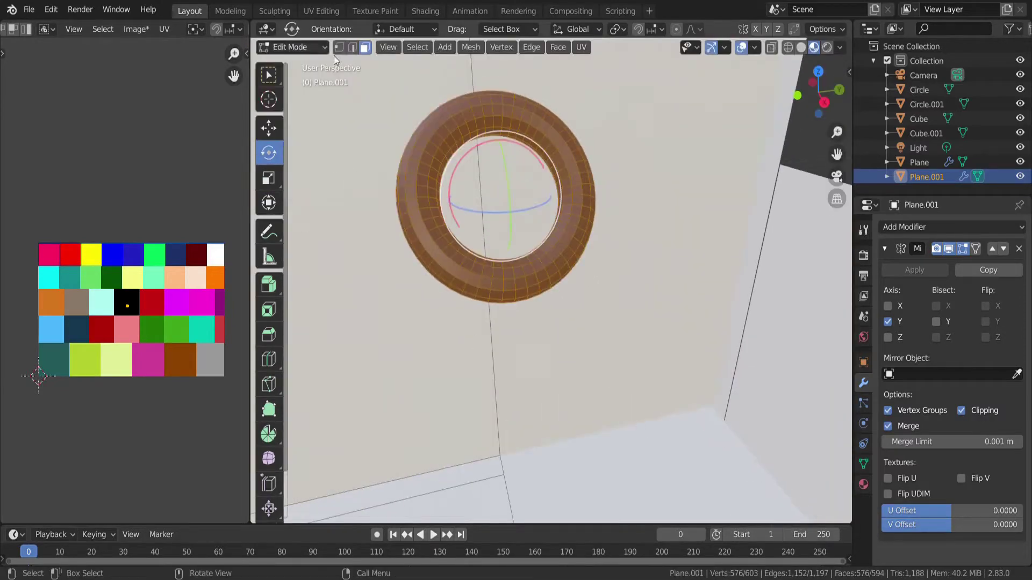
scroll(556, 321, up, 2)
key(Tab)
scroll(705, 207, down, 5)
- Shift the wheels along the axle, mirror them across X and apply the Mirror modifier
middle_drag(706, 206, 532, 376)
click(532, 438)
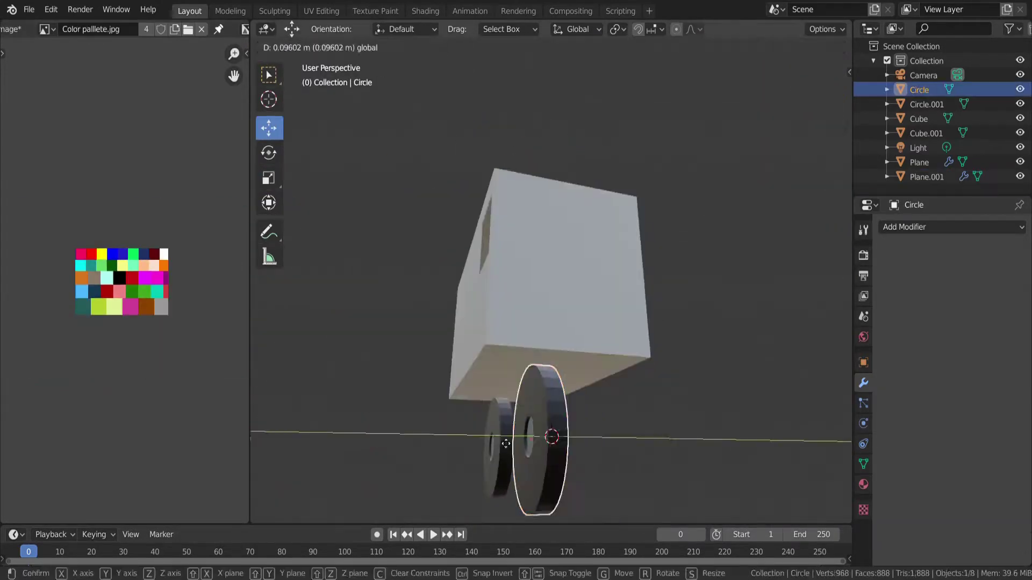
click(398, 424)
scroll(613, 456, up, 5)
drag(613, 456, 613, 456)
middle_drag(613, 456, 709, 387)
shift+click(709, 386)
click(887, 305)
middle_drag(887, 306, 631, 366)
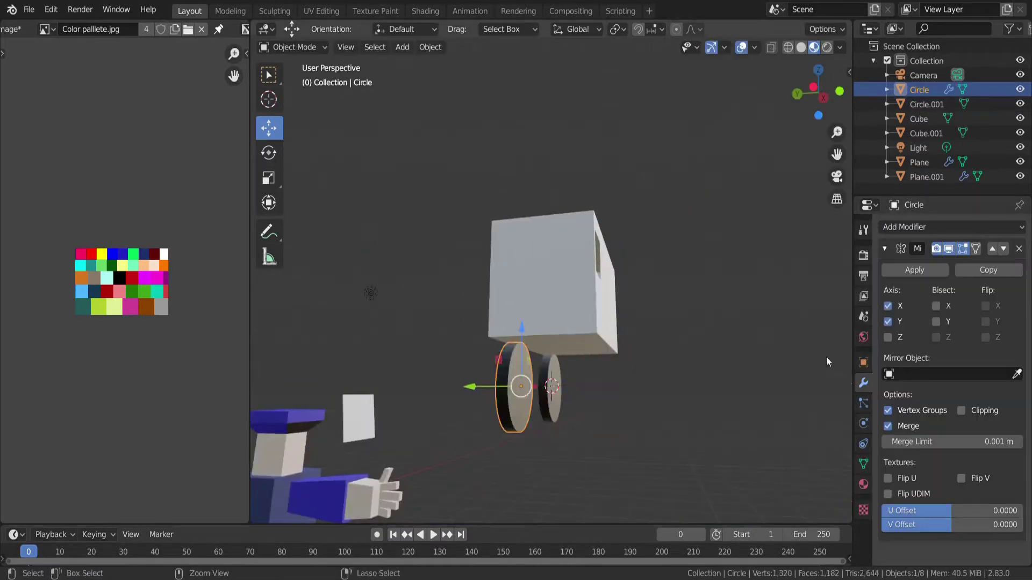
click(914, 270)
middle_drag(818, 357, 639, 334)
- Duplicate the wheels for the van's other side and delete the extra wheel objects
shift+click(639, 333)
key(shift+d)
click(491, 300)
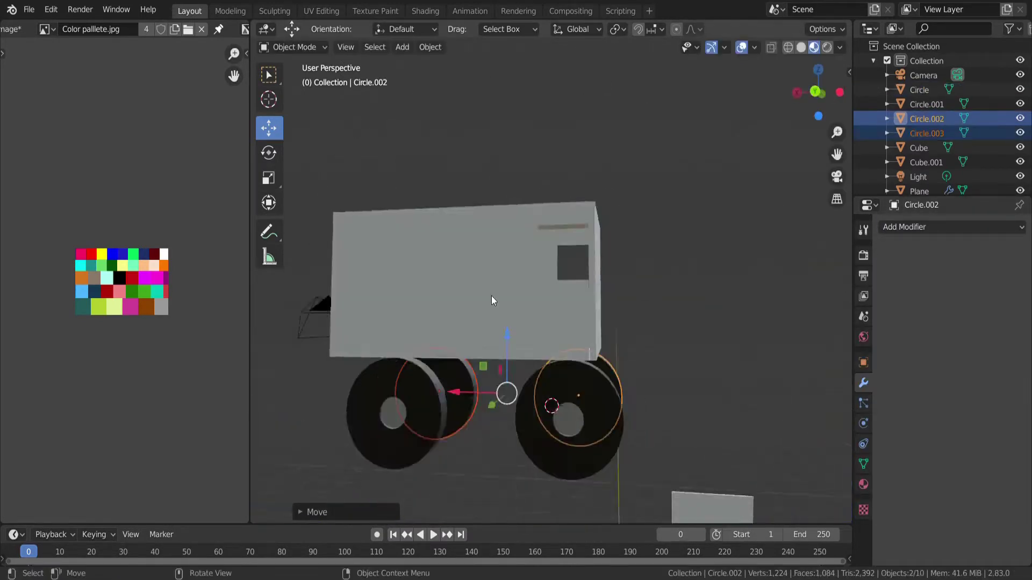
key(x)
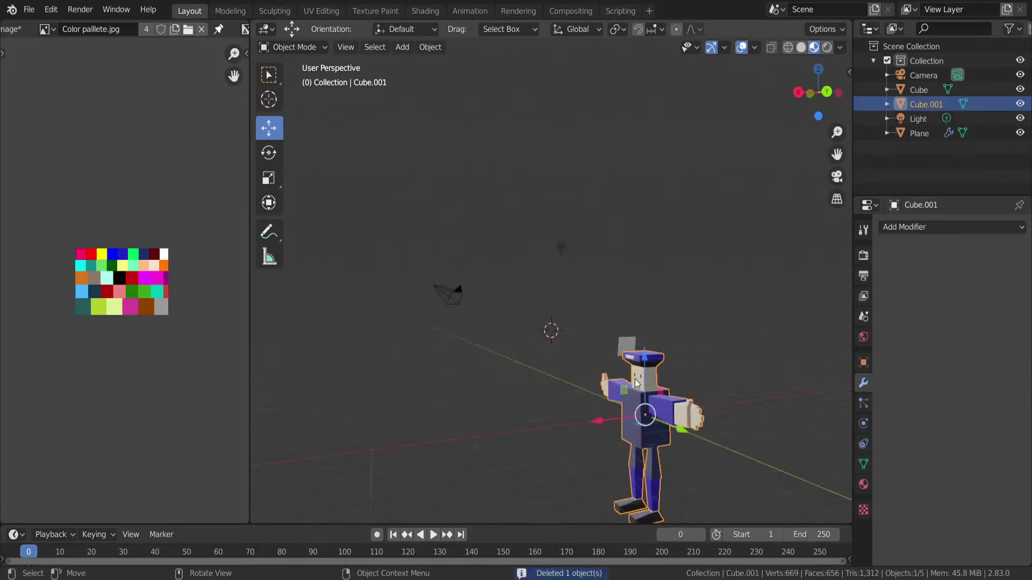
key(shift+a)
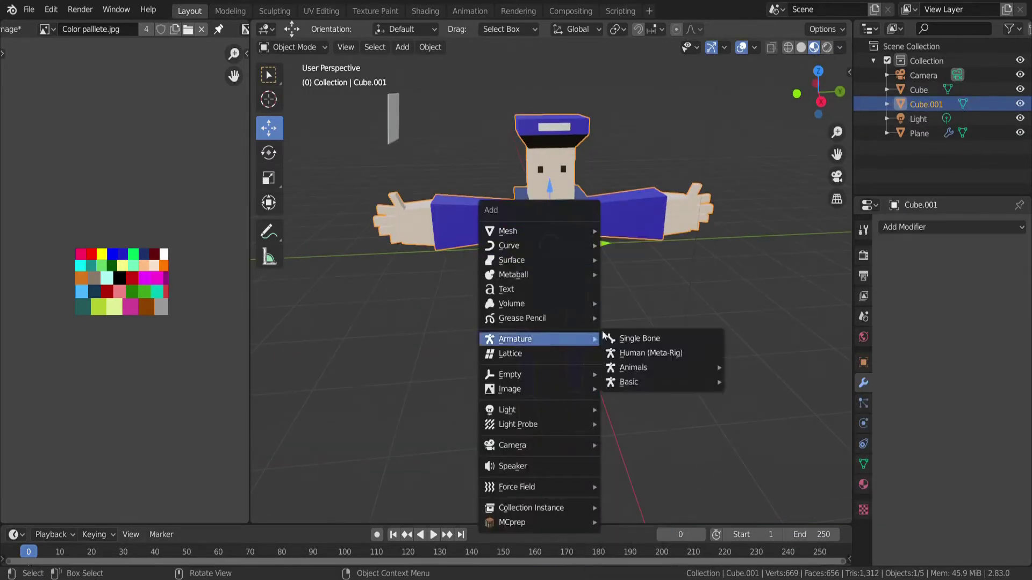
- Add a single-bone armature to the postman, draw it In Front, and enter Edit Mode
click(640, 338)
click(918, 425)
click(1006, 480)
scroll(580, 236, down, 3)
key(g)
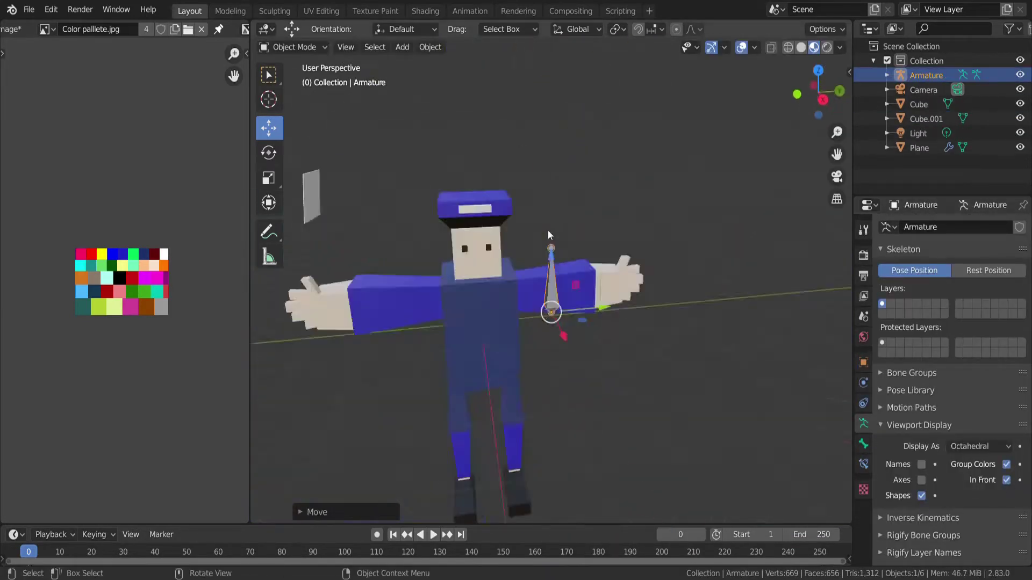
key(Tab)
middle_drag(538, 379, 562, 266)
scroll(562, 266, down, 2)
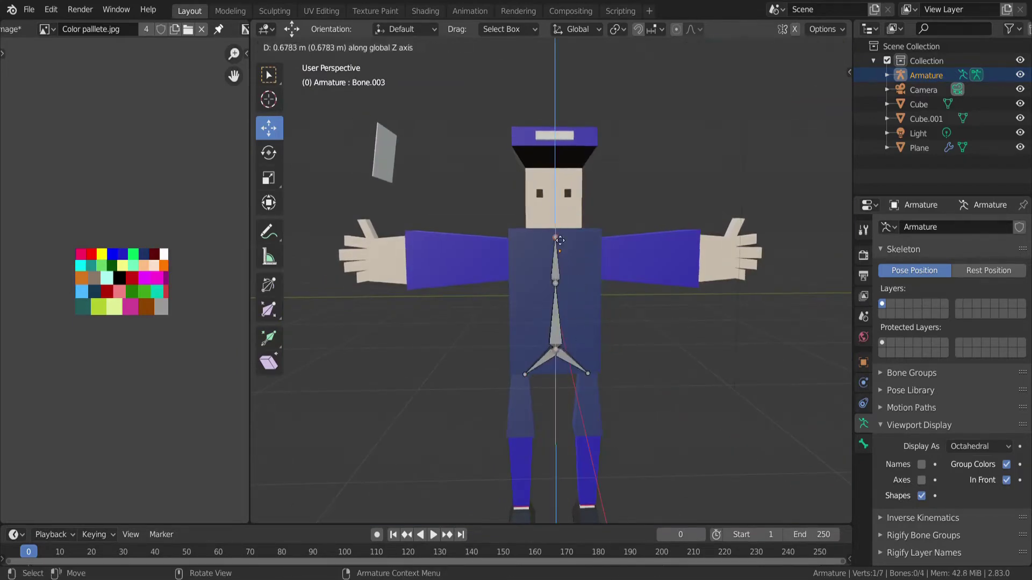
- Extrude a new spine bone upward and another bone out along the arm
click(559, 251)
key(e)
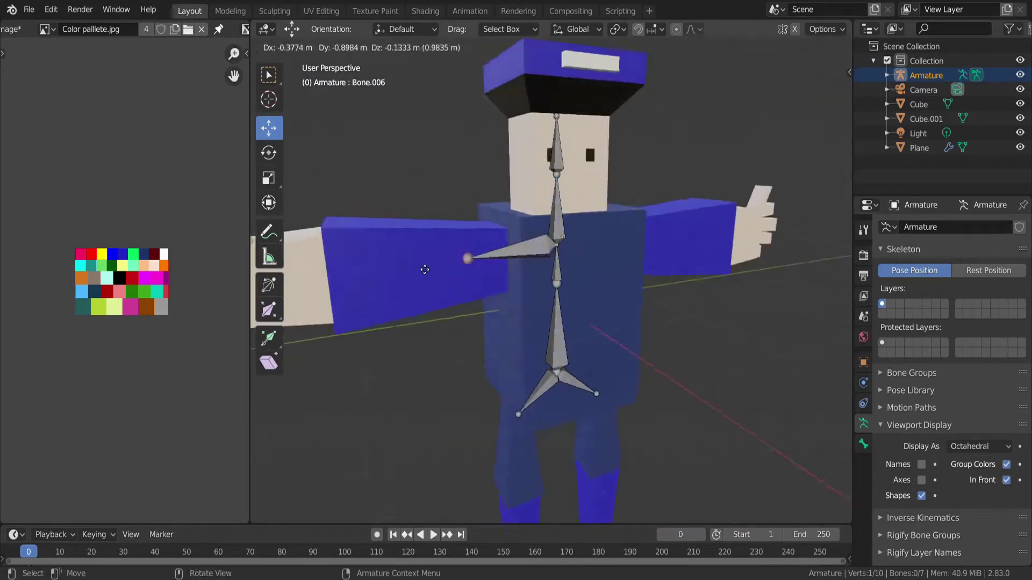
click(422, 265)
key(e)
click(376, 263)
mouse_move(376, 263)
middle_down()
mouse_move(310, 265)
mouse_move(376, 257)
middle_up()
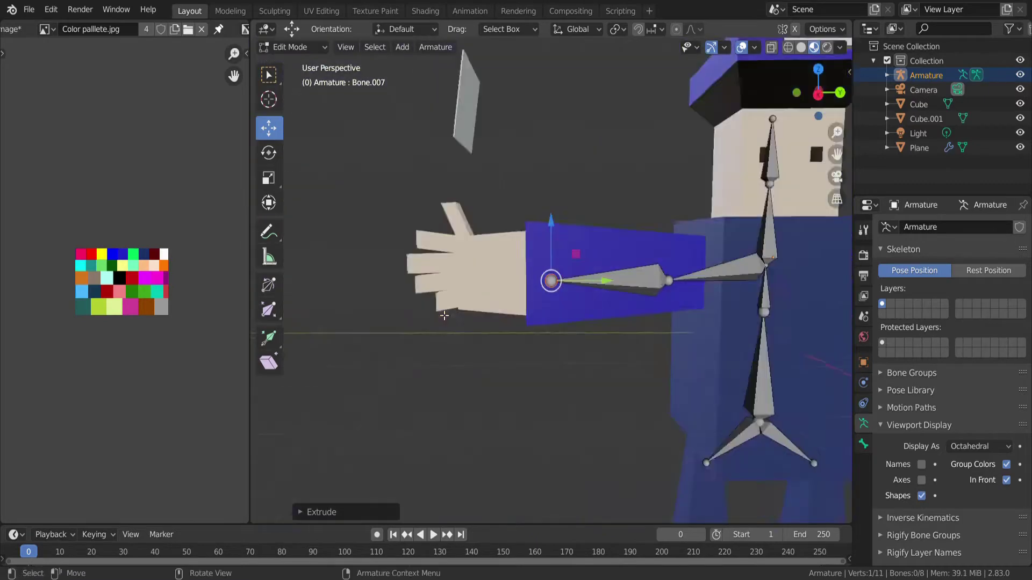
- Check the postman's body mesh in edit mode, then return it to object mode
key(Tab)
click(618, 258)
key(Tab)
middle_drag(618, 258, 322, 56)
key(Tab)
click(800, 47)
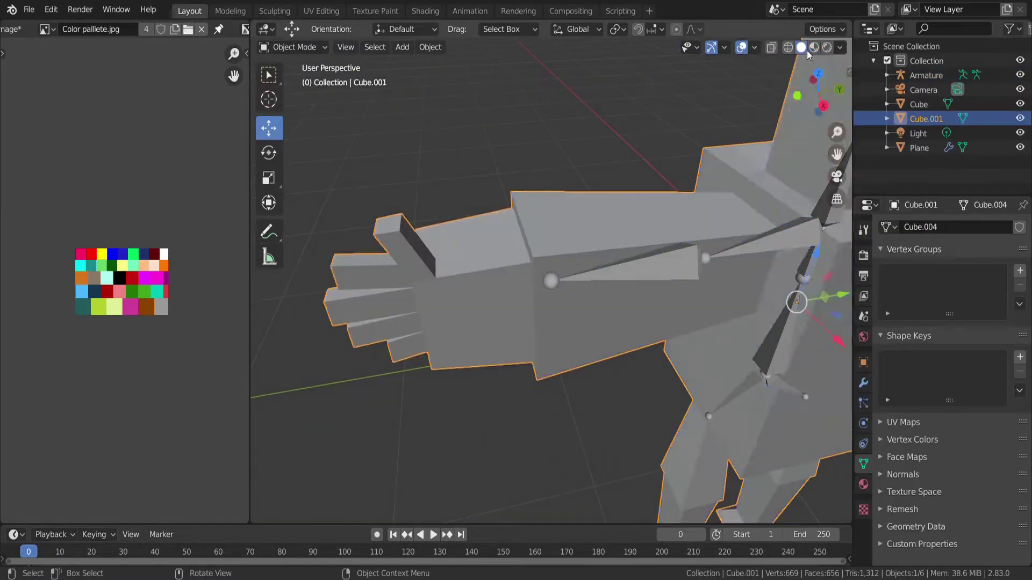
middle_drag(537, 322, 570, 301)
- Turn on viewport shadows and switch to material preview shading
click(839, 47)
click(765, 352)
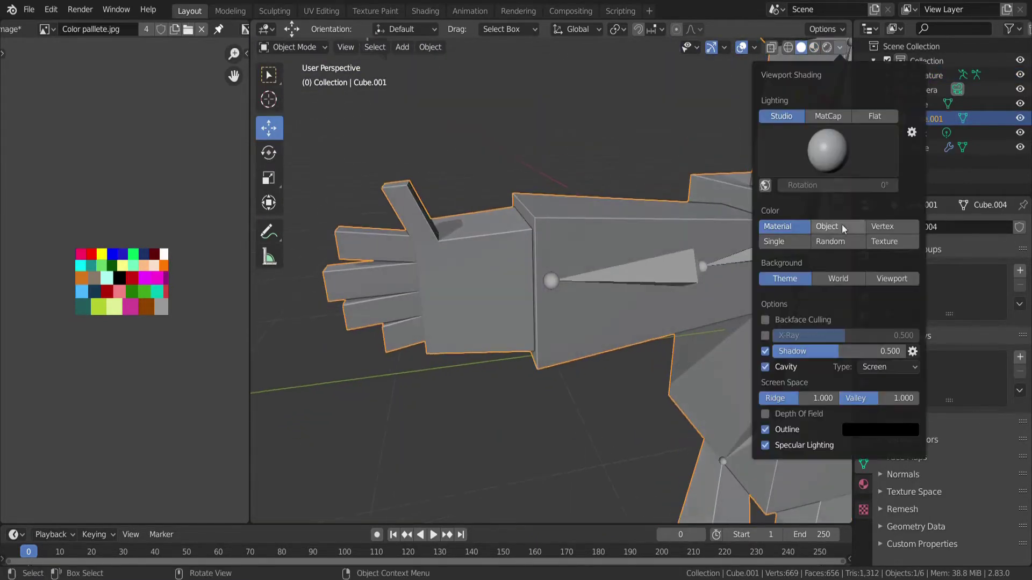
scroll(698, 322, down, 5)
click(813, 47)
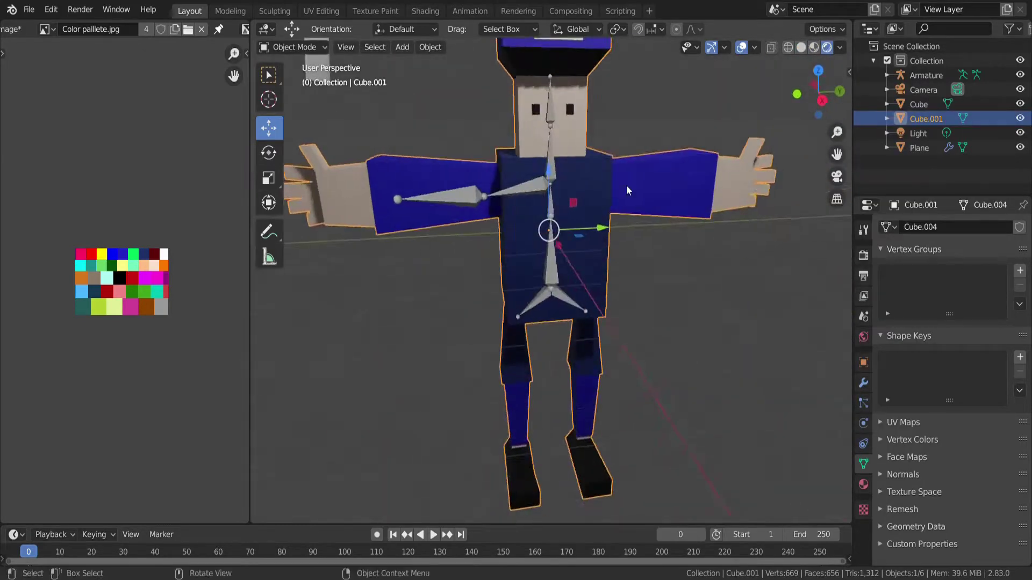
- Re-enter the armature's Edit Mode and extrude a hand bone from the arm tip
click(443, 226)
key(Tab)
scroll(444, 225, up, 5)
scroll(444, 225, down, 2)
key(e)
click(398, 137)
- Undo and redo the hand bones, then select the hand bone's joint
key(ctrl+z)
key(ctrl+z)
mouse_move(474, 219)
middle_down()
mouse_move(564, 379)
mouse_move(541, 295)
middle_up()
key(ctrl+shift+z)
key(ctrl+shift+z)
key(Escape)
middle_drag(573, 212, 456, 199)
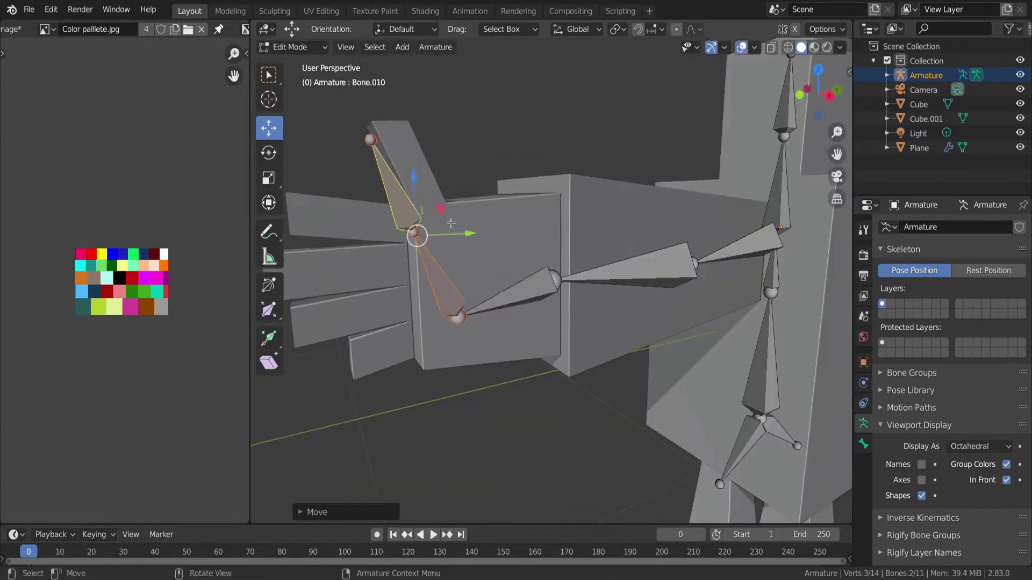
click(454, 197)
- Extrude a chain of bones from the wrist joint, undoing the last extra bone
key(e)
click(462, 215)
key(e)
click(467, 231)
middle_drag(467, 231, 611, 267)
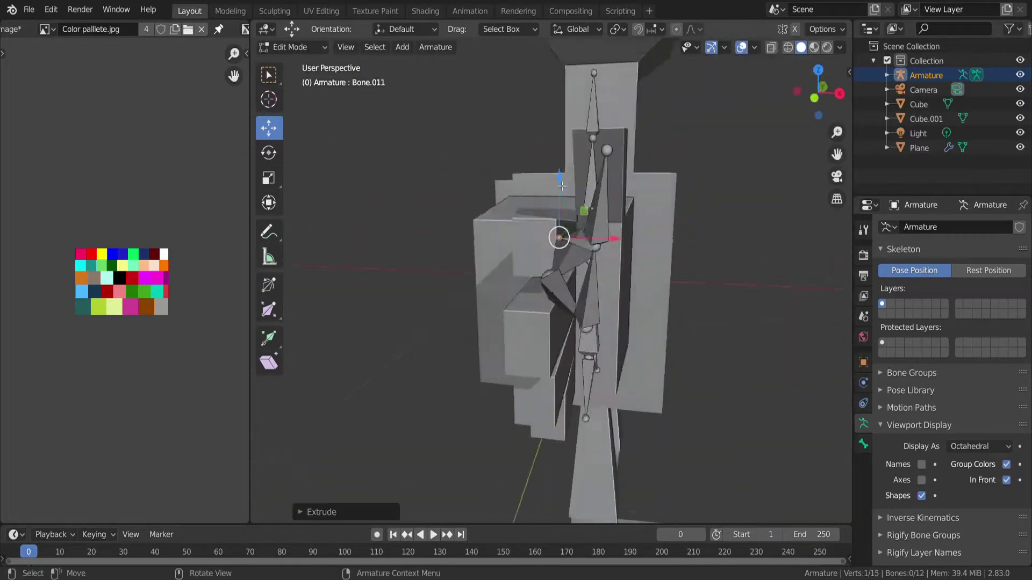
key(e)
click(564, 302)
key(e)
drag(410, 230, 444, 240)
- Reposition a bone joint with G and extrude another bone, undoing the surplus ones
key(e)
mouse_move(444, 240)
middle_down()
mouse_move(652, 343)
mouse_move(420, 355)
mouse_move(492, 256)
mouse_move(511, 258)
mouse_move(484, 263)
mouse_move(651, 386)
mouse_move(494, 328)
middle_up()
click(653, 343)
key(ctrl+z)
click(546, 266)
click(529, 258)
key(g)
click(479, 262)
key(e)
click(652, 385)
click(664, 413)
mouse_move(598, 414)
middle_down()
mouse_move(583, 426)
mouse_move(651, 451)
mouse_move(600, 403)
middle_up()
key(ctrl+z)
scroll(600, 403, down, 5)
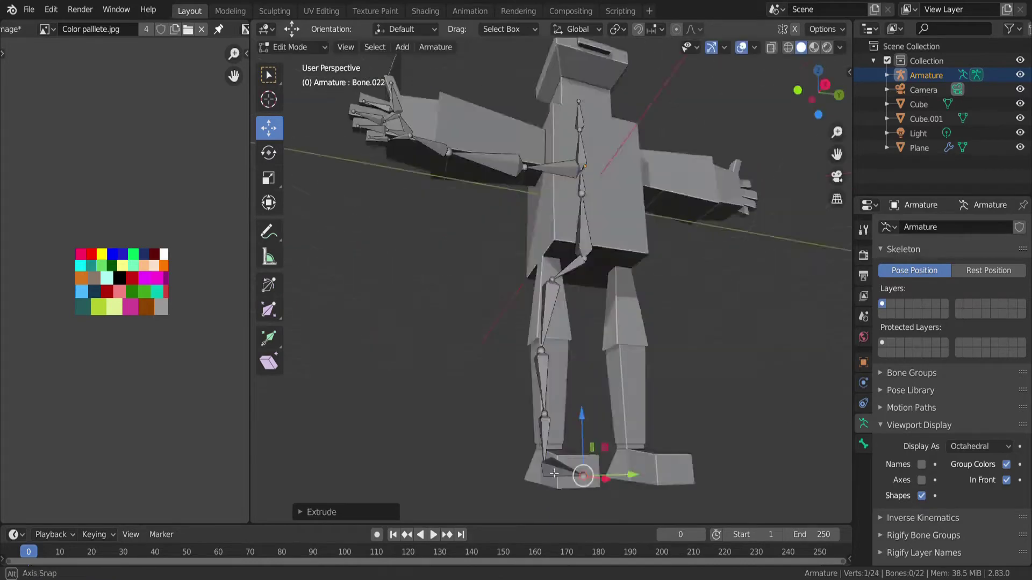
key(ctrl+z)
mouse_move(591, 446)
middle_down()
mouse_move(579, 262)
mouse_move(538, 243)
middle_up()
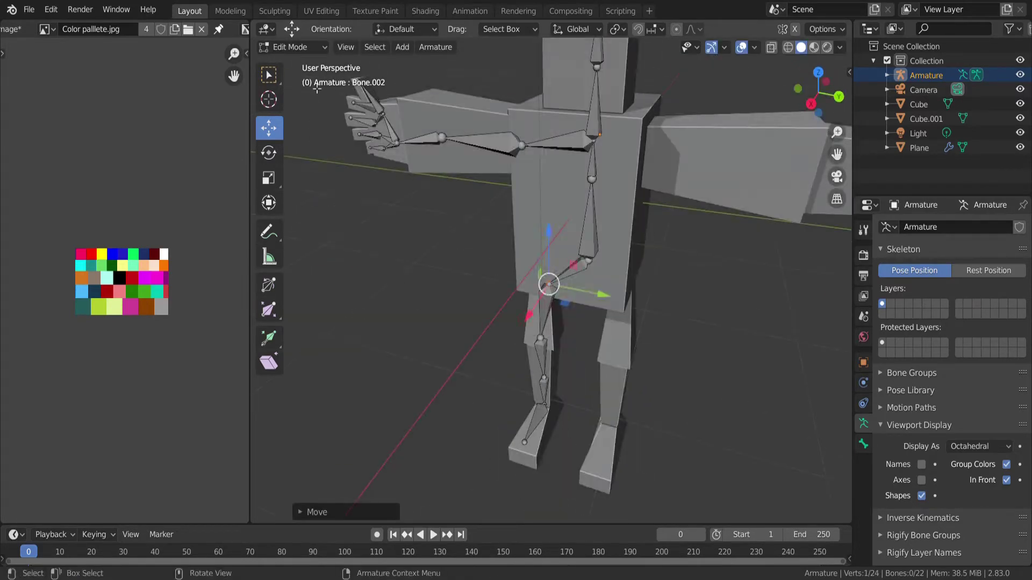
- Extrude the leg bones down from the hip joint
key(Tab)
click(293, 47)
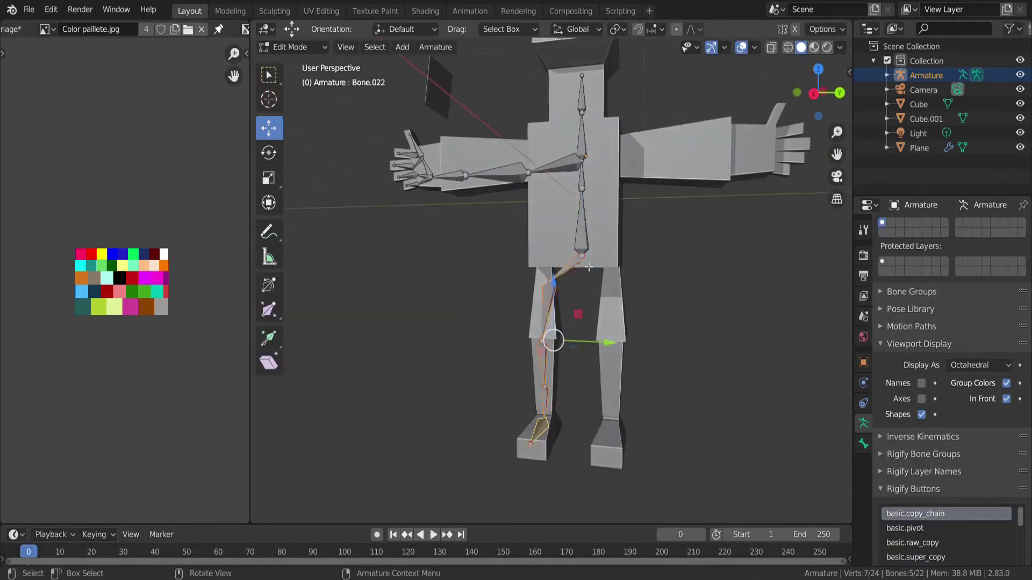
click(585, 253)
key(e)
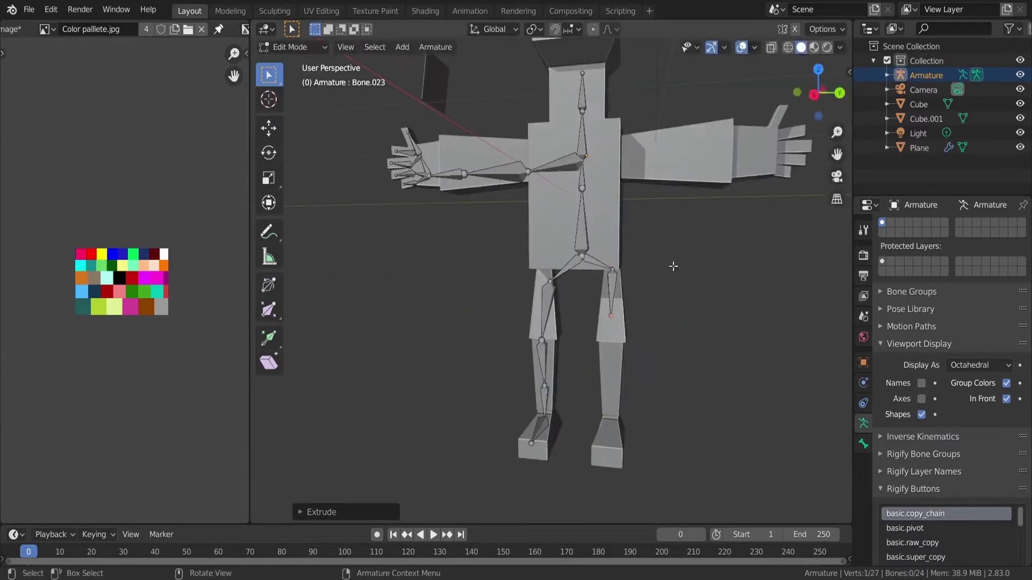
scroll(641, 435, down, 3)
key(e)
scroll(543, 126, up, 5)
scroll(542, 127, down, 5)
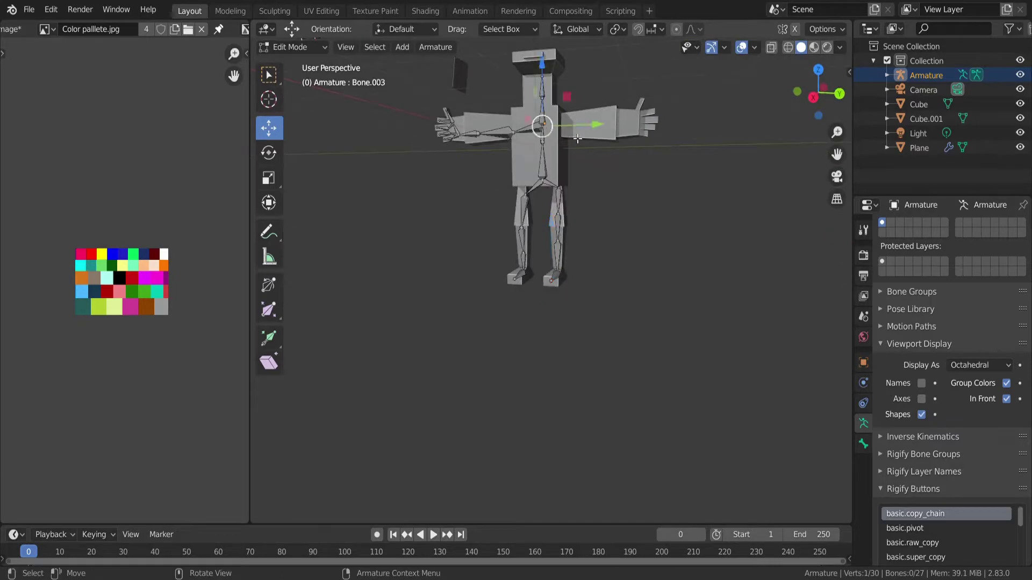
key(KP_Decimal)
click(789, 297)
mouse_move(789, 298)
middle_down()
mouse_move(530, 368)
mouse_move(715, 347)
mouse_move(805, 297)
middle_up()
- Focus on the hand joint and extrude the first finger bone to the right
key(shift+s)
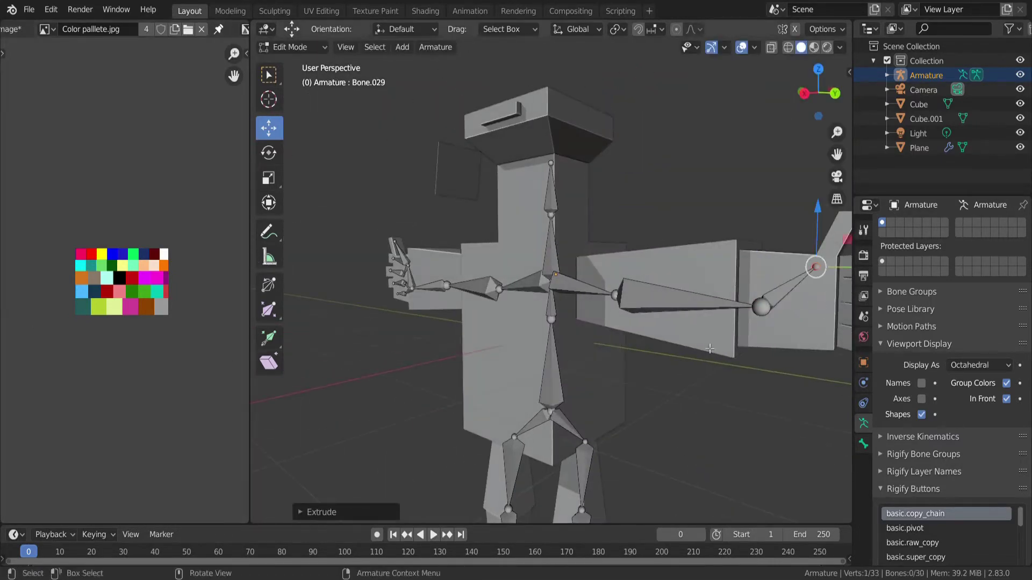
key(KP_Decimal)
middle_drag(568, 355, 603, 277)
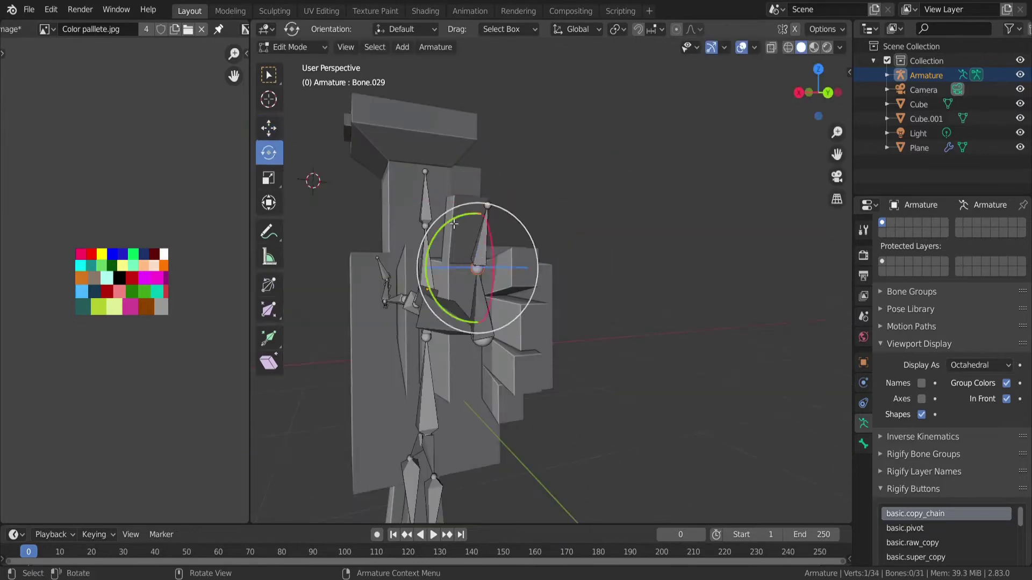
key(KP_Decimal)
key(e)
middle_drag(596, 317, 488, 357)
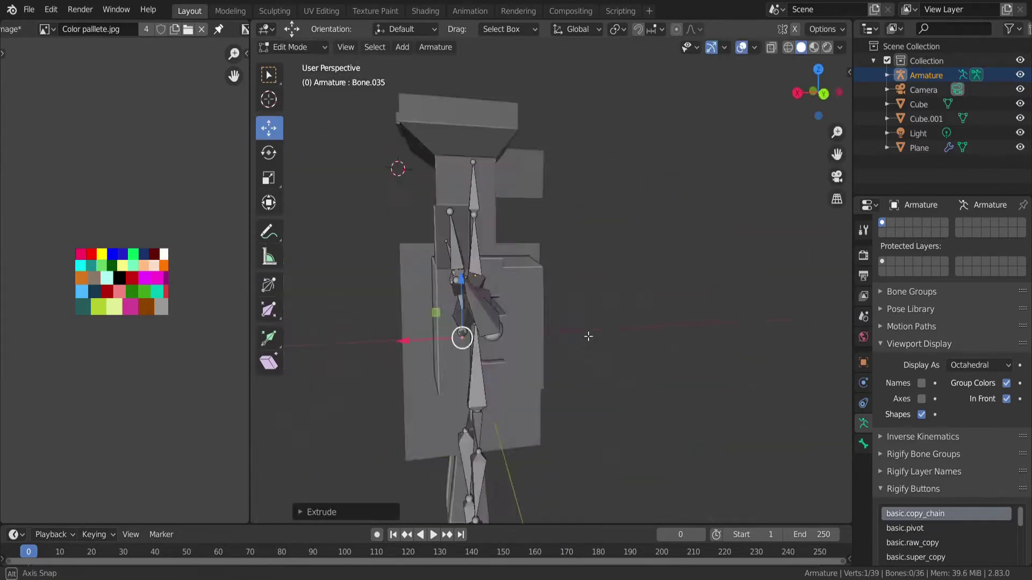
mouse_move(525, 322)
middle_down()
mouse_move(477, 306)
mouse_move(532, 337)
middle_up()
- Extrude the remaining finger bones from the knuckle joints
key(e)
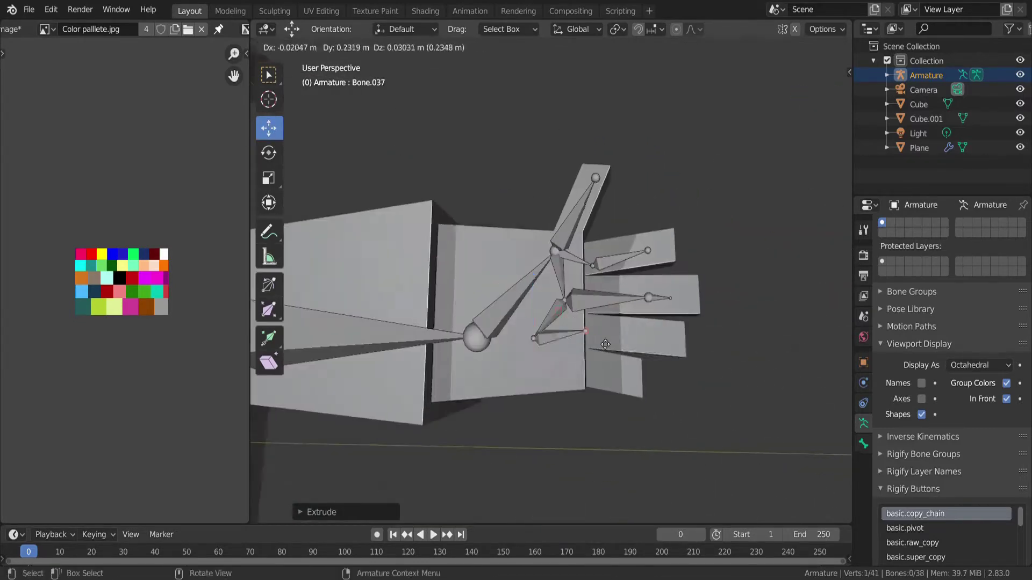
click(668, 341)
key(e)
mouse_move(668, 341)
middle_down()
mouse_move(373, 316)
mouse_move(519, 285)
middle_up()
key(e)
click(373, 316)
key(e)
click(519, 285)
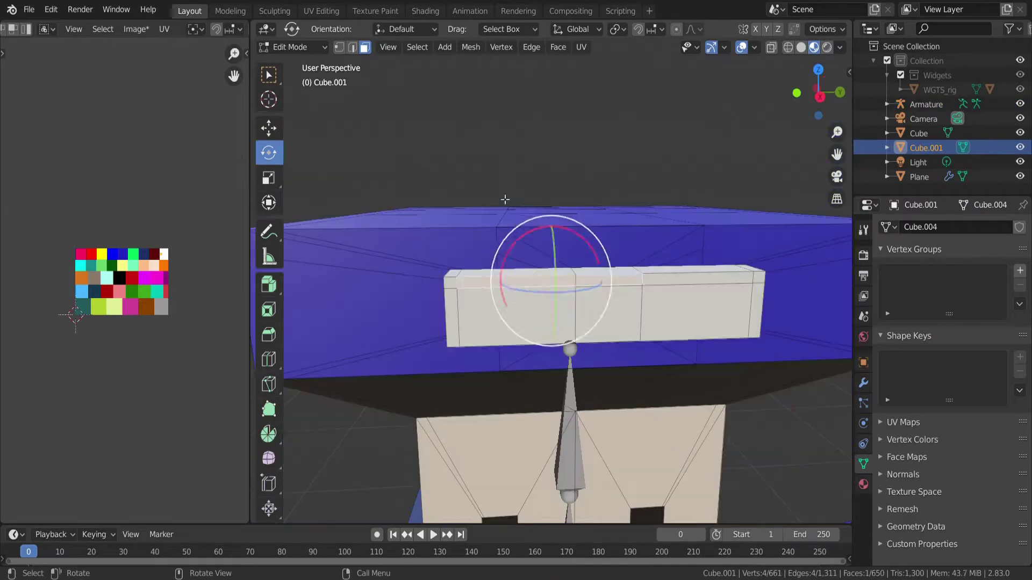
- Select the linked mesh plus the armature and parent them with Ctrl+P
key(ctrl+l)
middle_drag(764, 277, 767, 248)
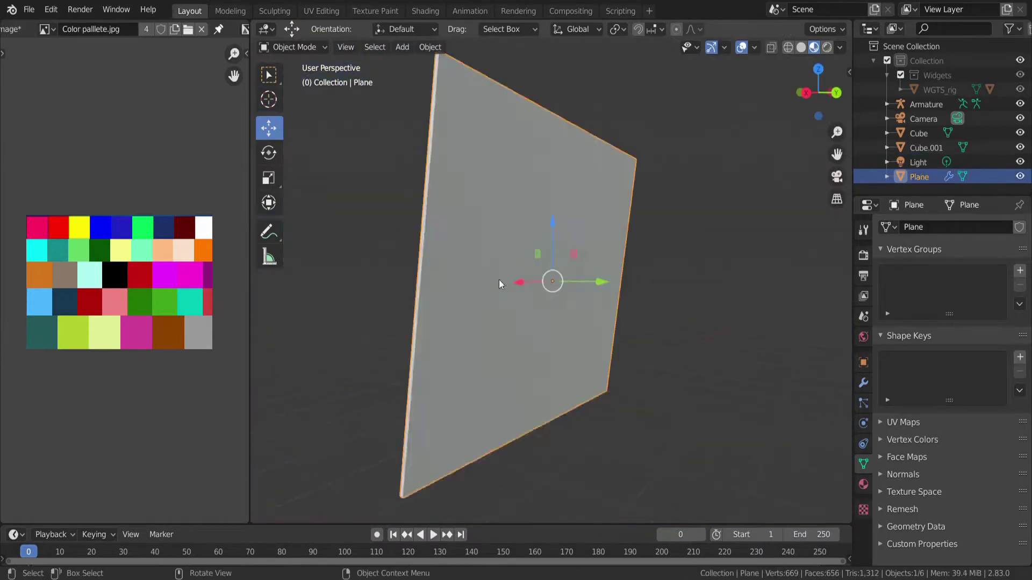
shift+click(485, 188)
key(ctrl+p)
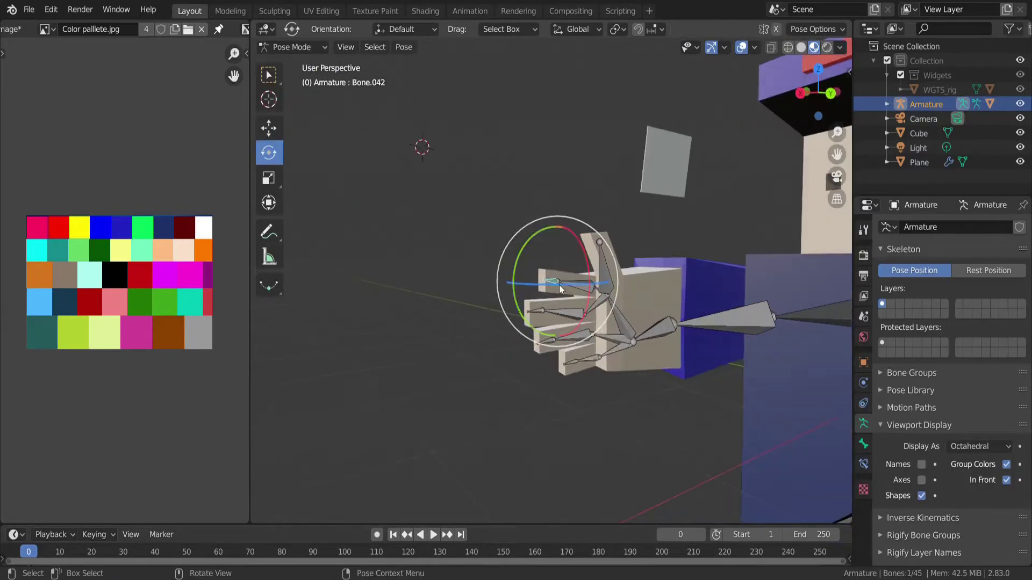
- Select the arm and hand bones to curl the fingers in Pose Mode
middle_drag(559, 260, 358, 336)
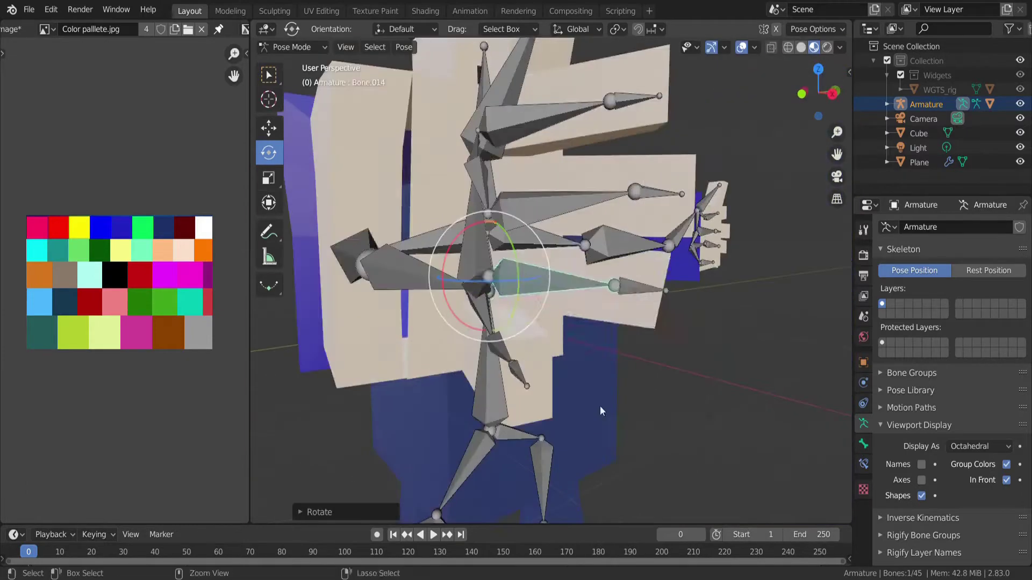
middle_drag(358, 336, 611, 197)
click(610, 198)
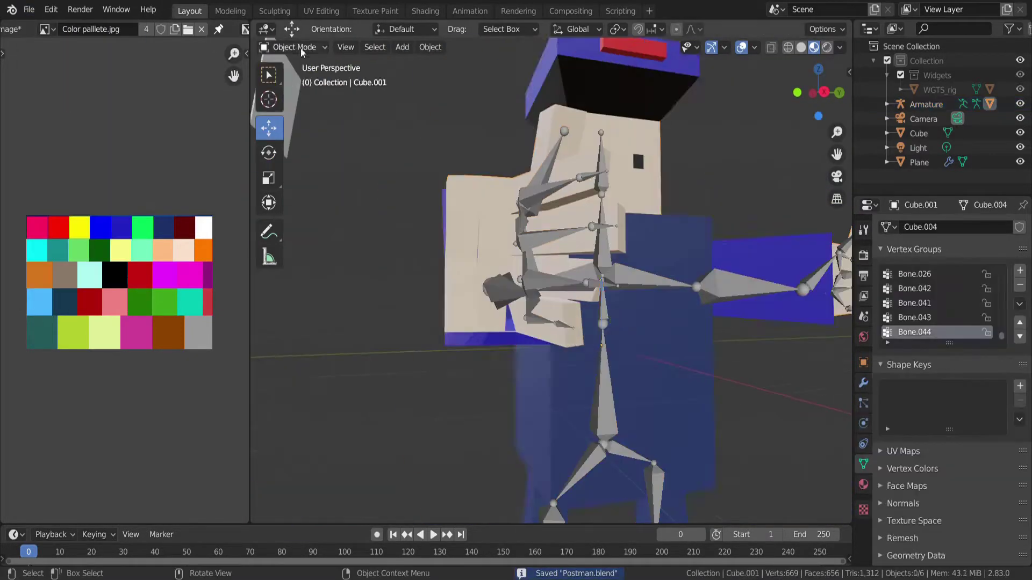
- Scale a new plane into a large ground and set its hair length to 0.67 m
middle_drag(483, 241, 524, 246)
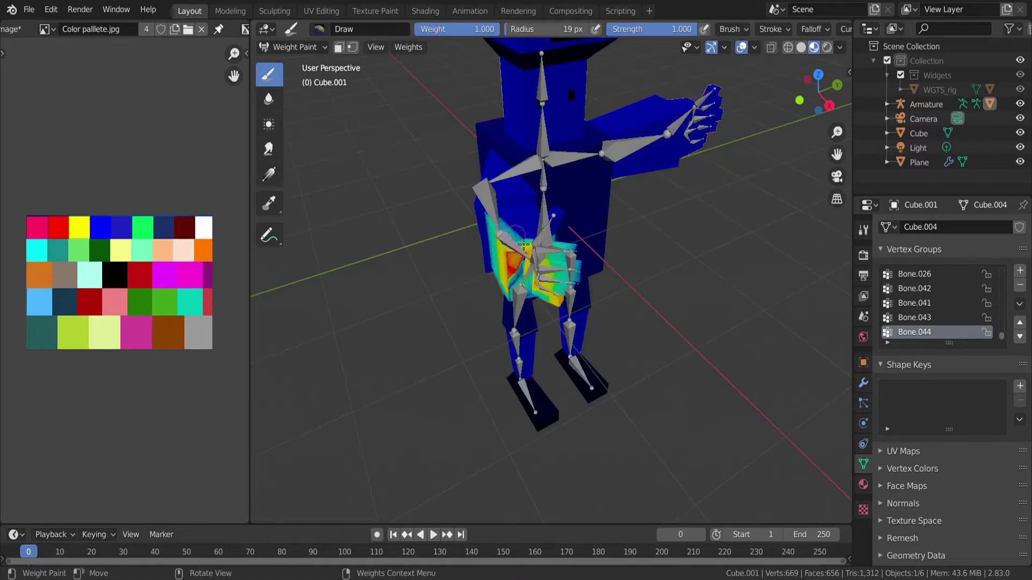
click(294, 48)
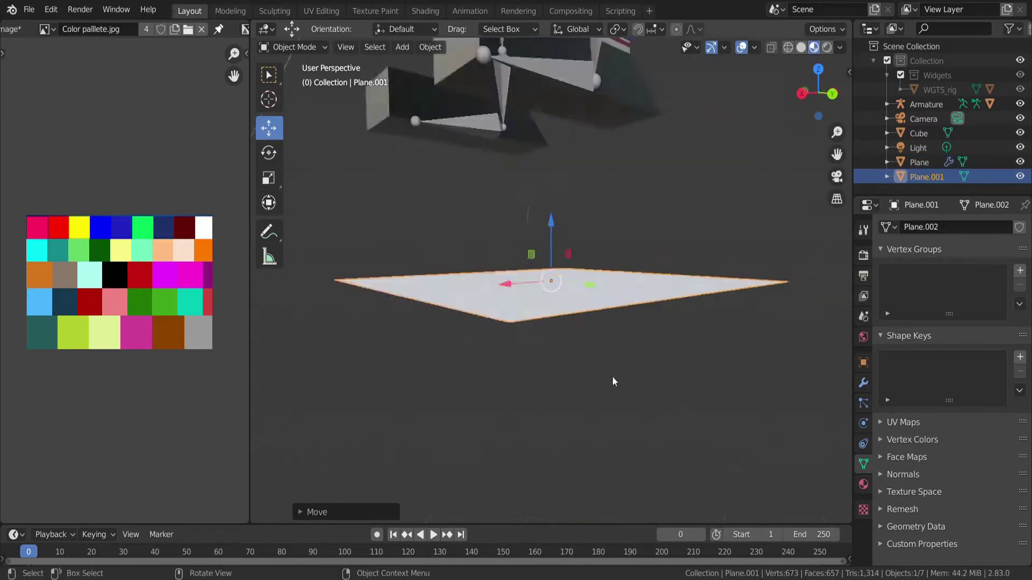
key(s)
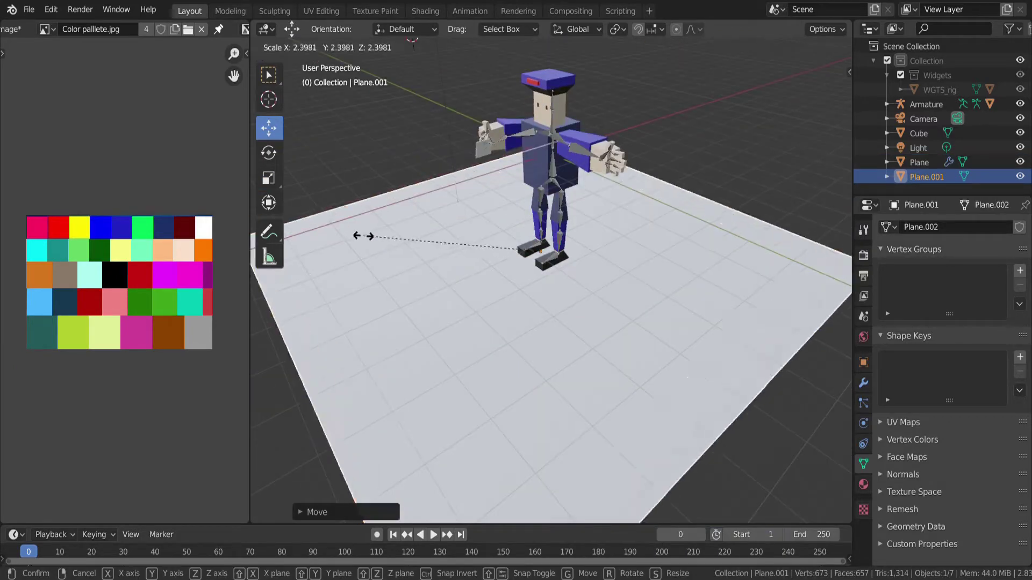
drag(978, 399, 957, 399)
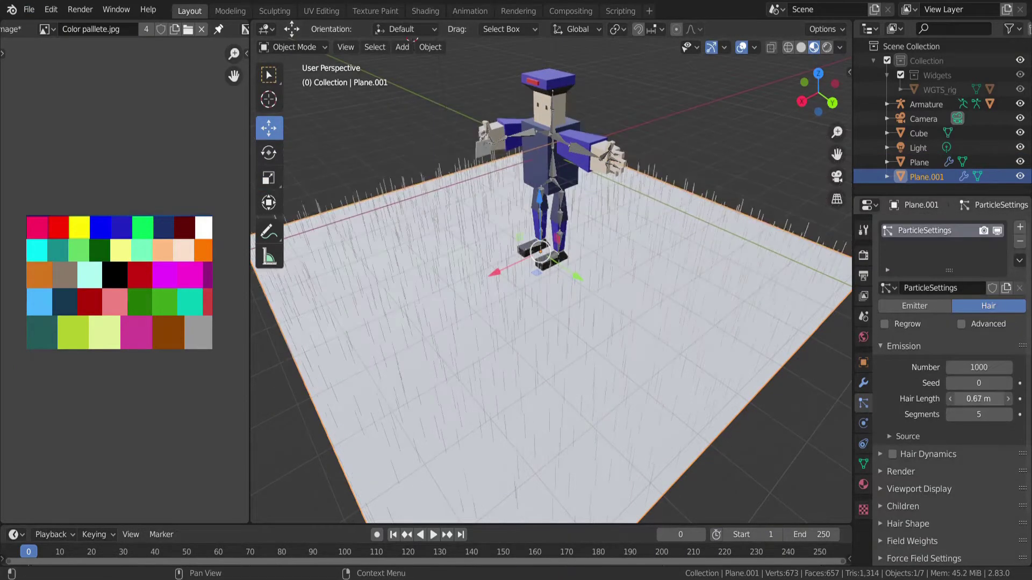
- Raise the grass particle count by appending zeros to the strand number
scroll(550, 279, up, 4)
double_click(951, 368)
key(BackSpace)
text(000)
key(Return)
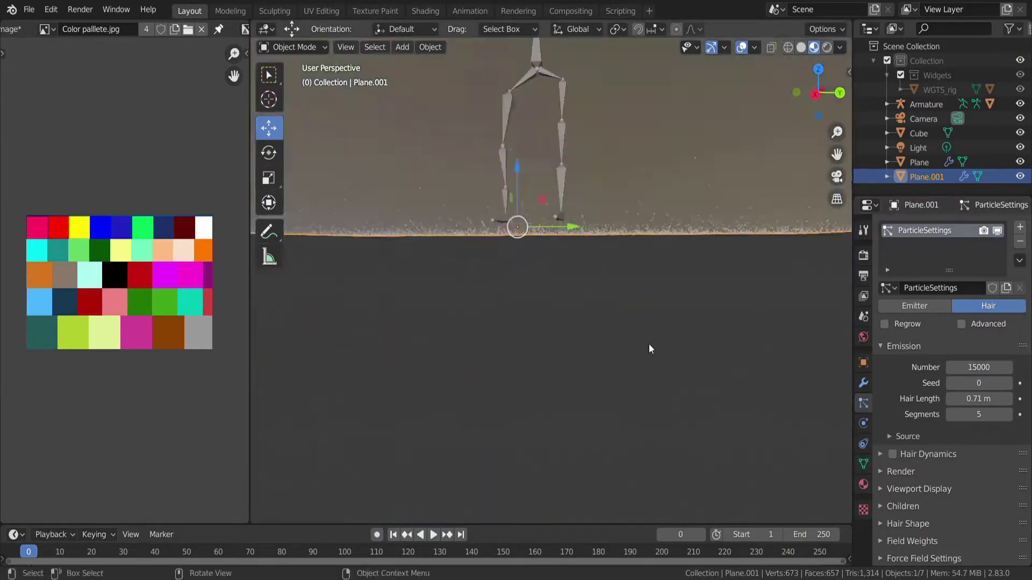
- Add Brownian force to scatter the grass and confirm 250000 strands
middle_drag(647, 349, 614, 304)
scroll(921, 427, down, 3)
click(916, 424)
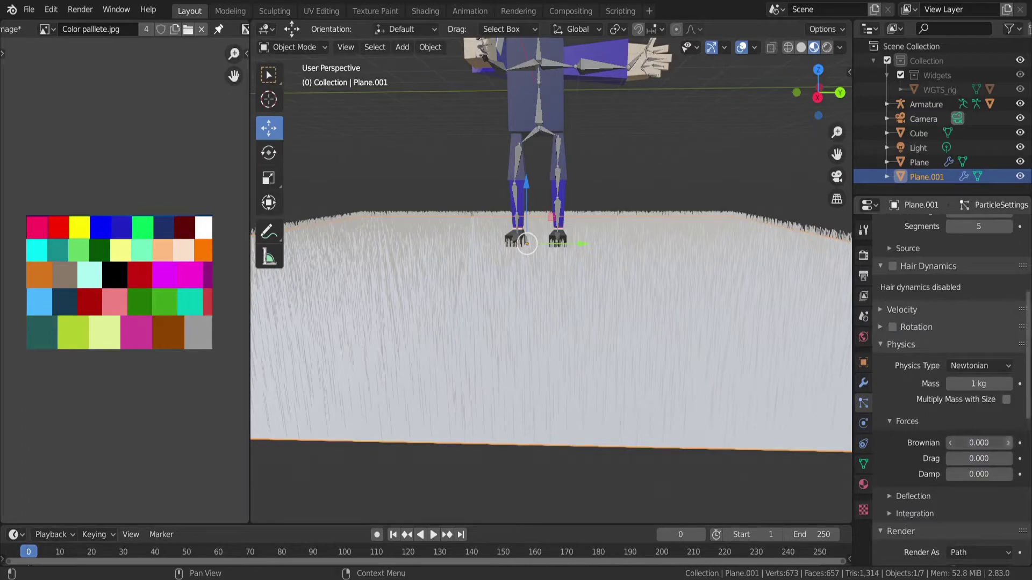
click(1007, 444)
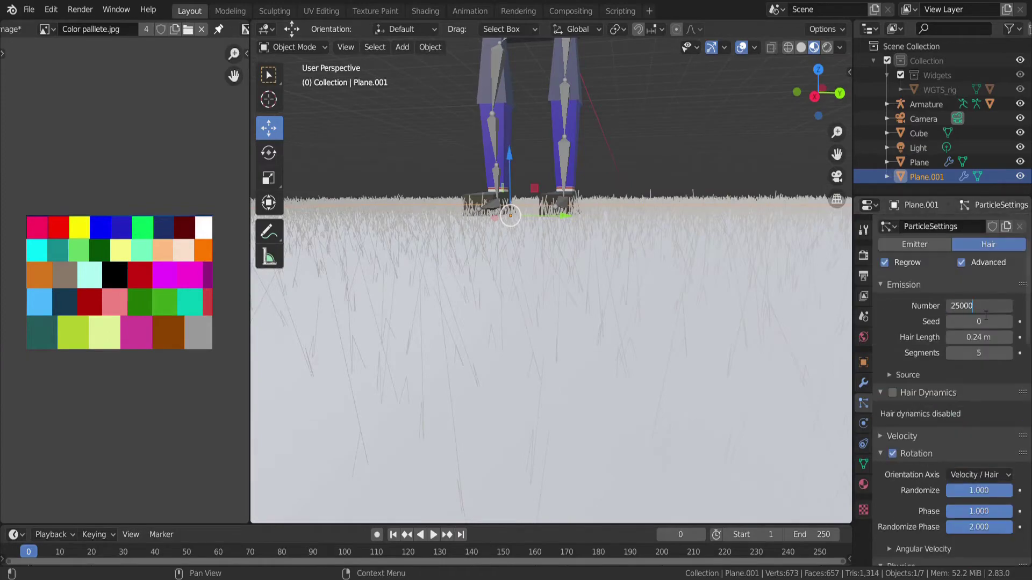
key(Return)
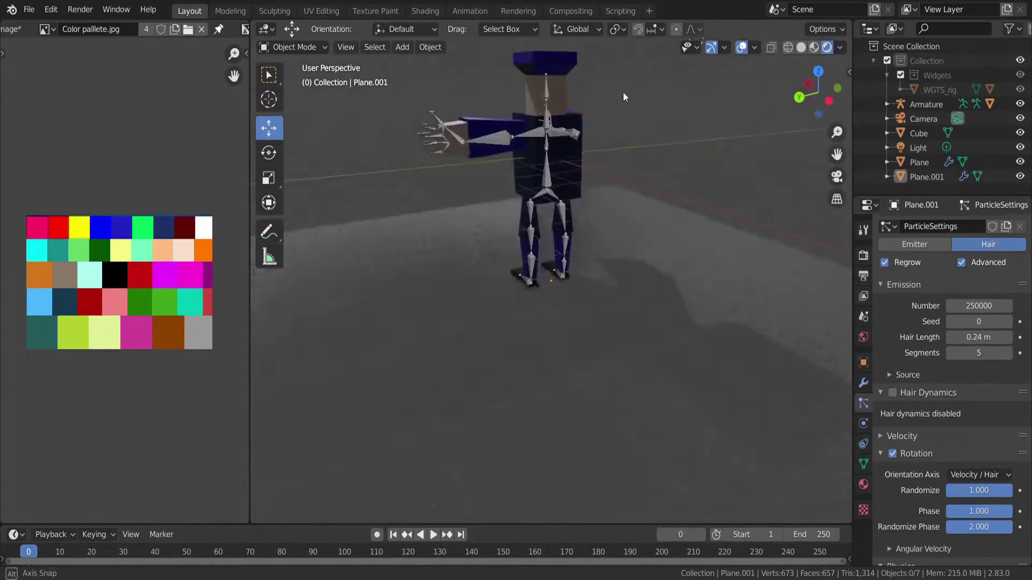
middle_drag(623, 92, 405, 99)
click(425, 11)
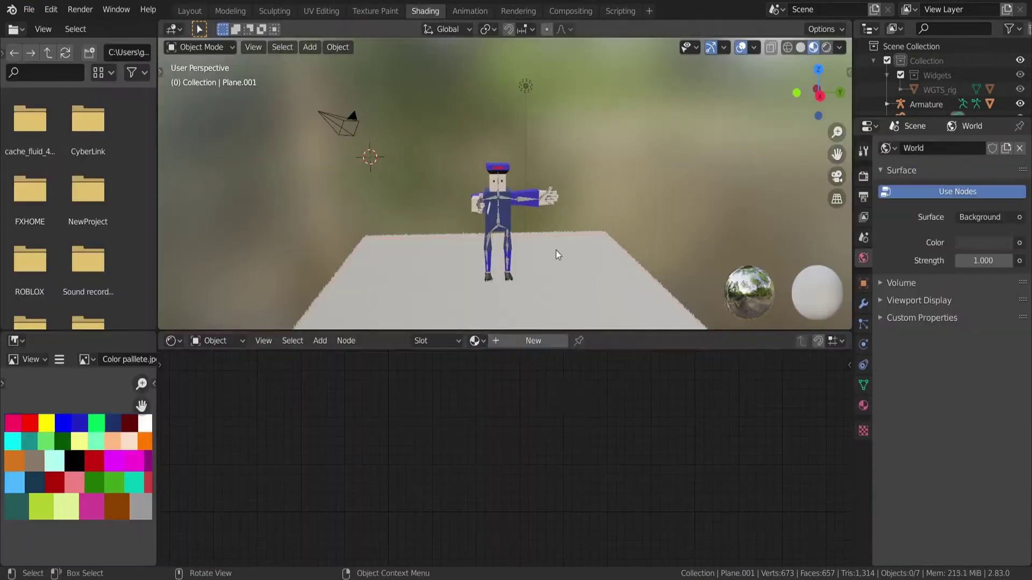
- Back in Layout, enter Particle Edit in solid shading and comb the grass
click(189, 10)
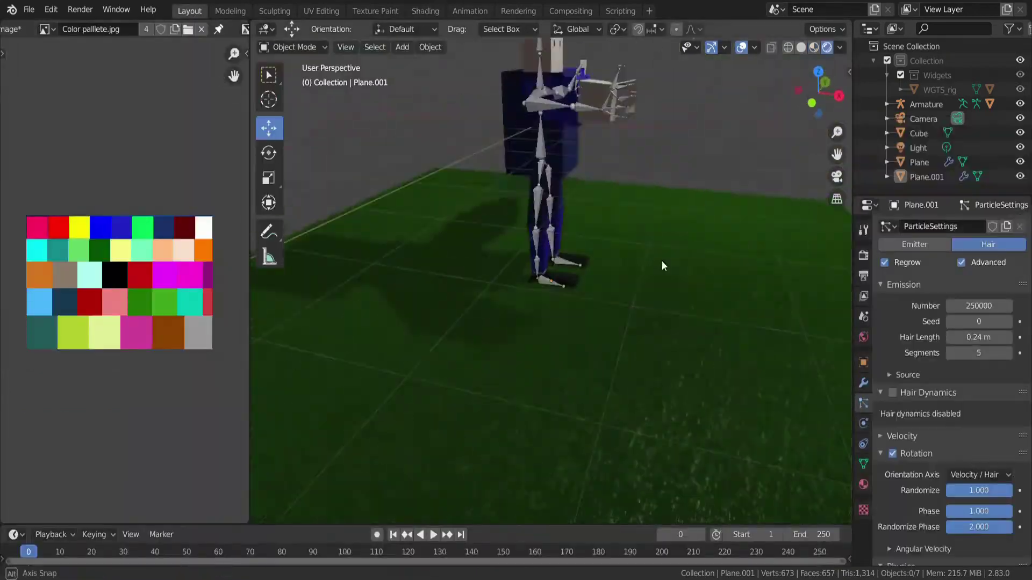
click(290, 47)
click(293, 158)
scroll(487, 267, up, 3)
key(z)
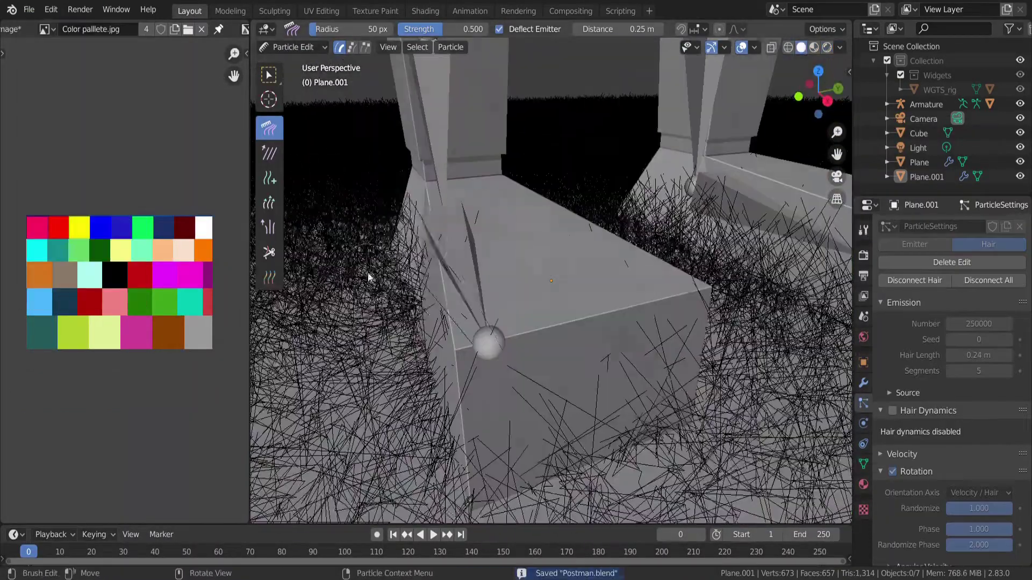
mouse_move(560, 320)
middle_down()
mouse_move(579, 311)
mouse_move(479, 219)
mouse_move(426, 306)
mouse_move(421, 338)
mouse_move(438, 308)
middle_up()
scroll(438, 307, down, 4)
scroll(437, 308, down, 4)
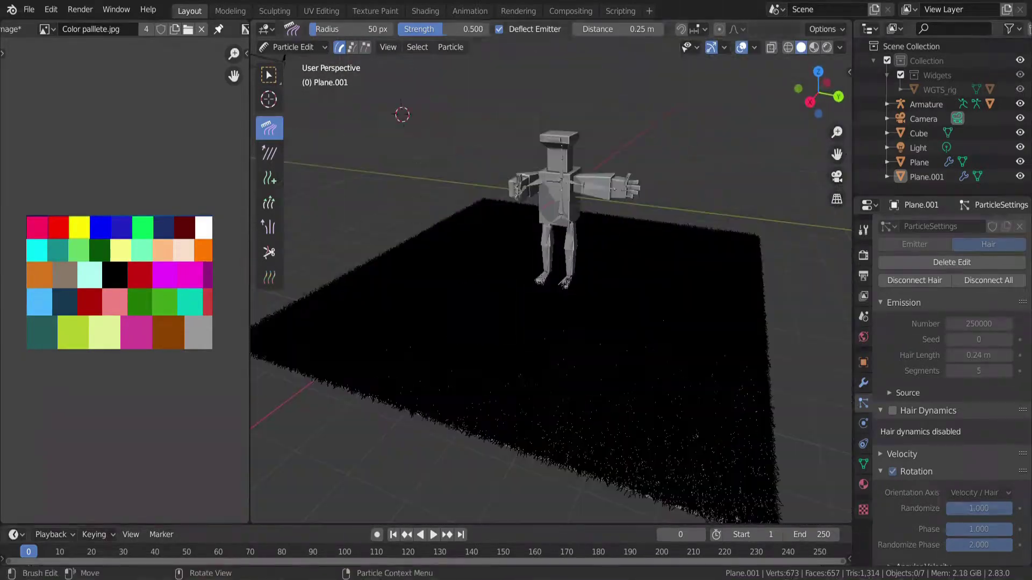
middle_drag(250, 175, 610, 293)
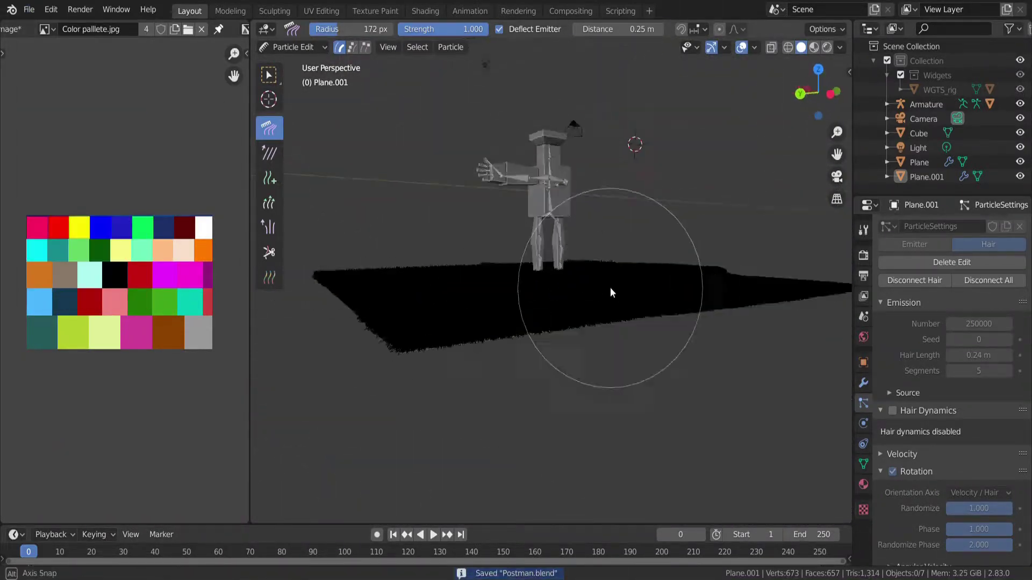
click(312, 64)
mouse_move(312, 64)
middle_down()
mouse_move(470, 336)
mouse_move(598, 306)
middle_up()
- Return to Object Mode and start moving the flat letter plane
click(293, 46)
click(296, 157)
click(293, 47)
click(296, 74)
mouse_move(376, 161)
middle_down()
mouse_move(537, 322)
mouse_move(641, 284)
middle_up()
scroll(537, 322, up, 2)
scroll(539, 362, down, 3)
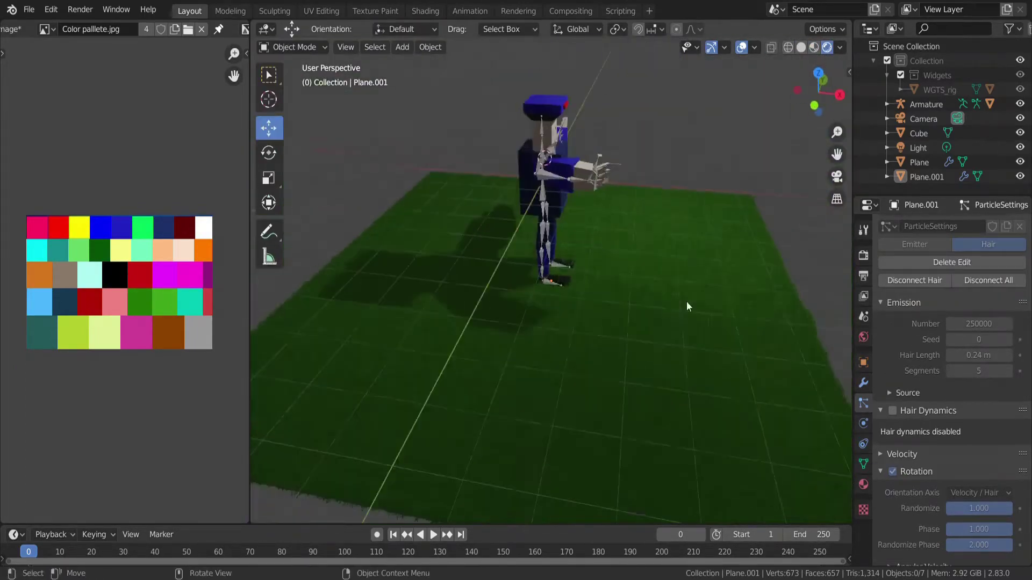
scroll(641, 284, up, 5)
key(g)
click(461, 242)
- Scale and rotate the letter plane so it sits in the postman's hand
key(s)
key(Escape)
middle_drag(461, 243, 483, 269)
click(269, 153)
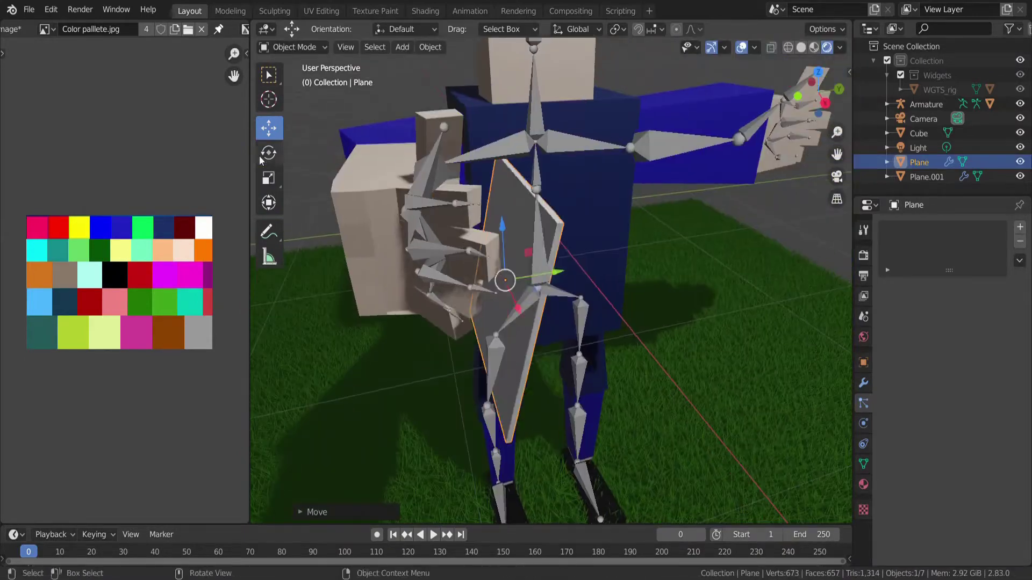
drag(532, 322, 548, 301)
- Select the postman's skeleton and rotate the first finger bone toward the letter
click(29, 9)
click(50, 104)
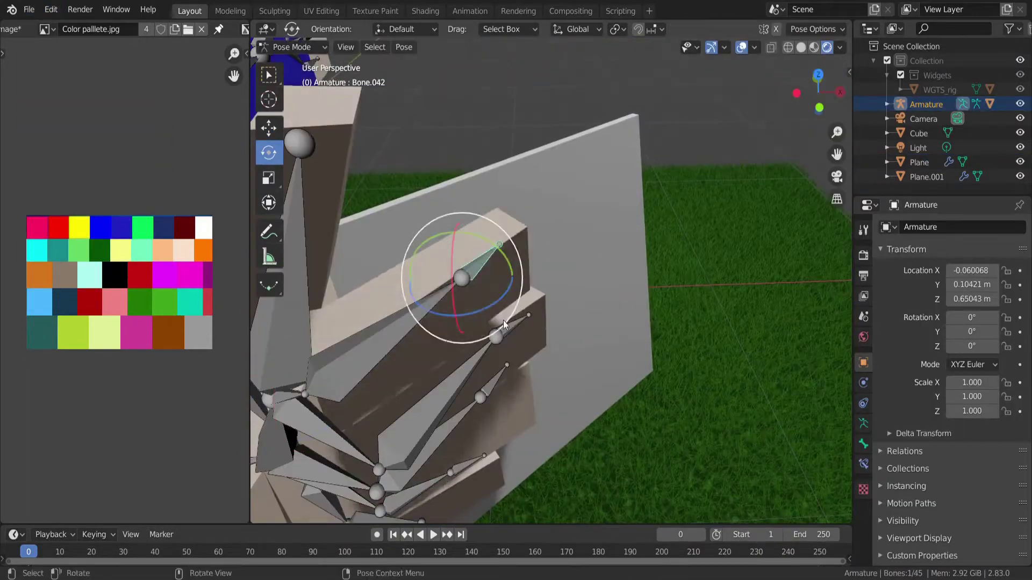
click(504, 324)
scroll(504, 324, down, 3)
middle_drag(459, 251, 573, 303)
scroll(573, 302, up, 3)
click(583, 305)
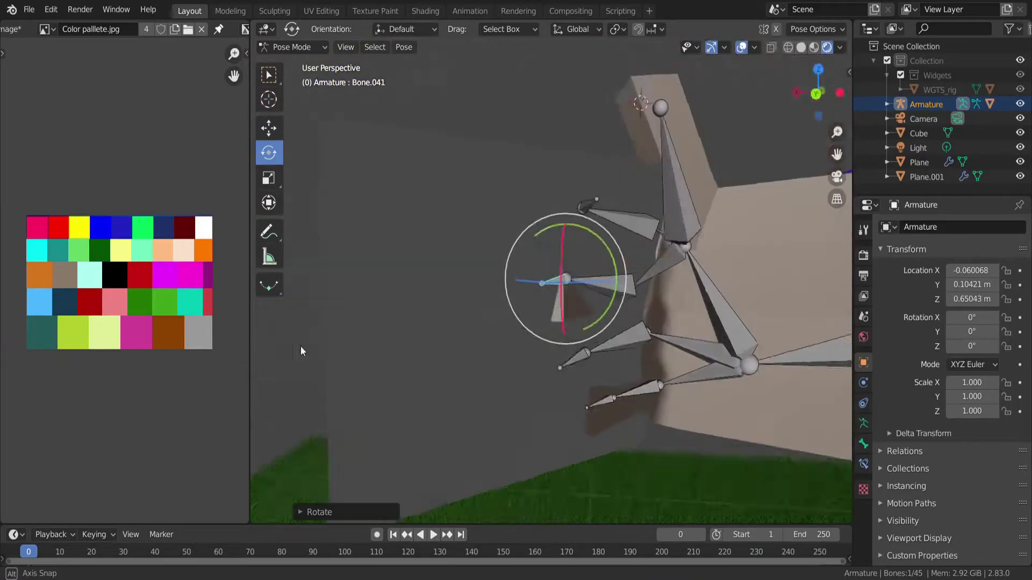
- Bend the remaining finger bones around the letter to grip it
mouse_move(627, 350)
middle_down()
mouse_move(497, 272)
mouse_move(547, 220)
mouse_move(523, 283)
mouse_move(562, 320)
middle_up()
click(562, 320)
drag(559, 343, 547, 358)
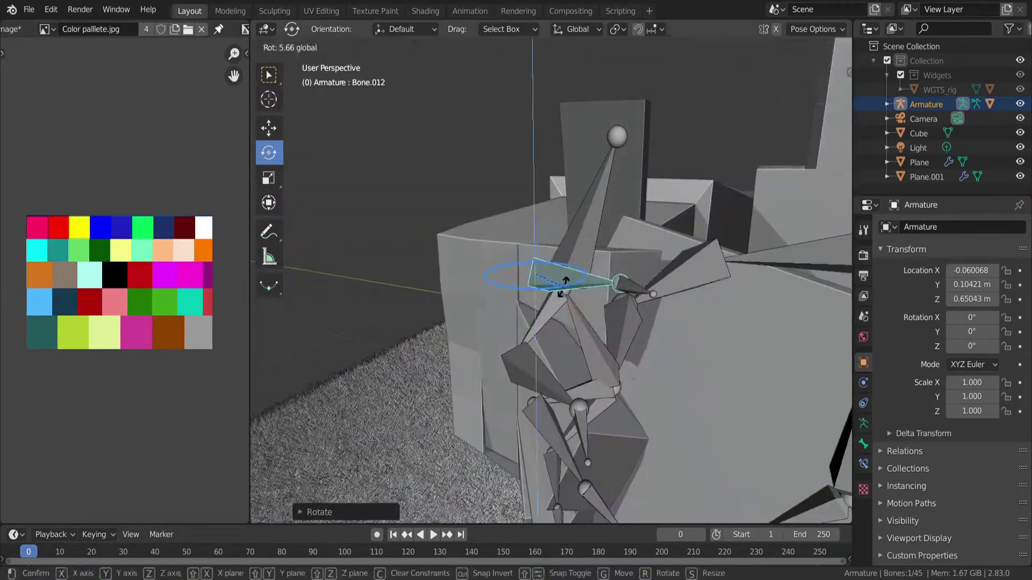
click(636, 318)
mouse_move(636, 318)
middle_down()
mouse_move(537, 437)
mouse_move(572, 429)
mouse_move(591, 237)
middle_up()
click(591, 236)
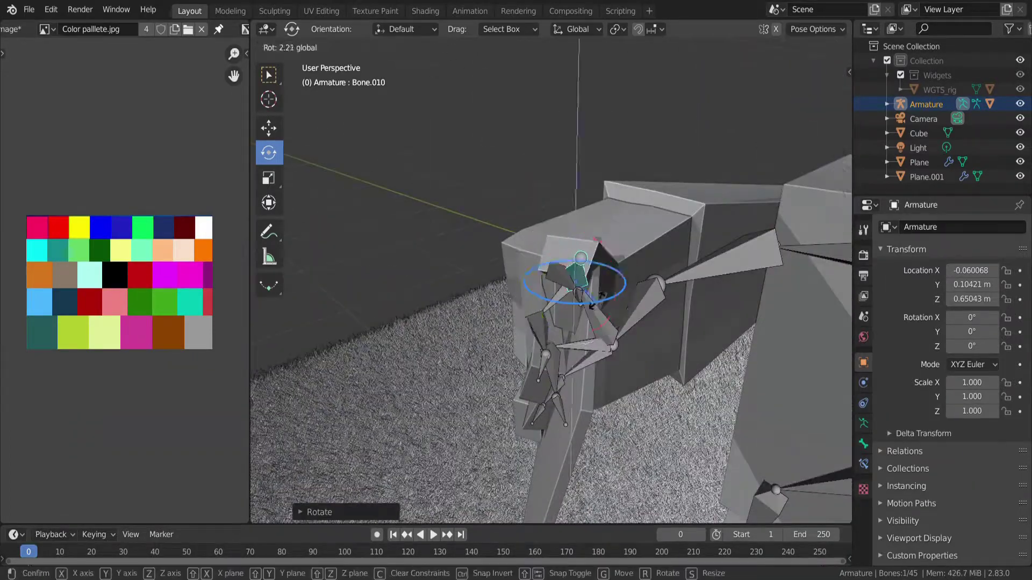
mouse_move(589, 291)
middle_down()
mouse_move(769, 251)
mouse_move(489, 59)
mouse_move(346, 108)
middle_up()
- Inspect the body mesh's bone weights around the chest in Weight Paint mode
key(ctrl+Tab)
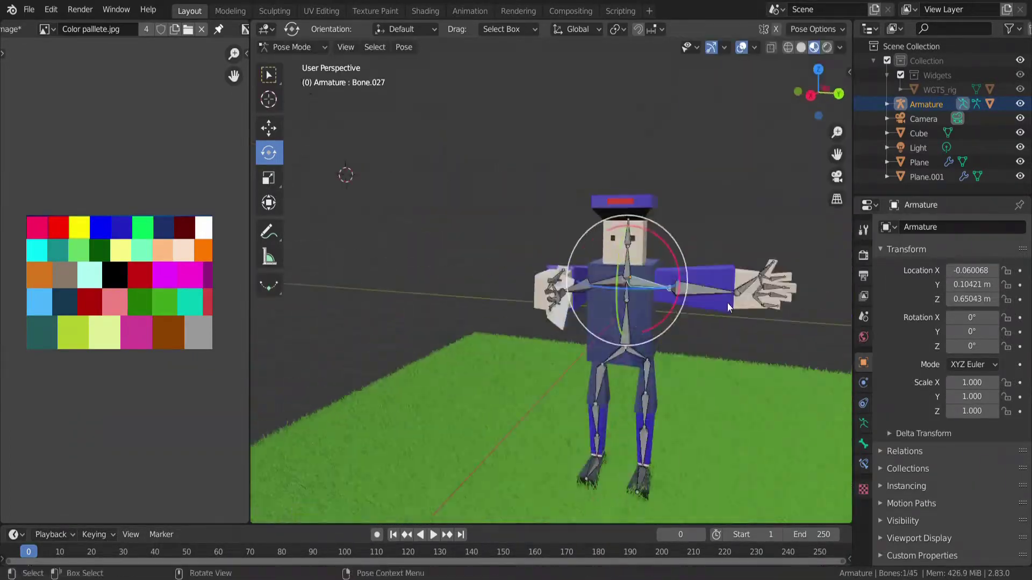
click(293, 47)
click(490, 155)
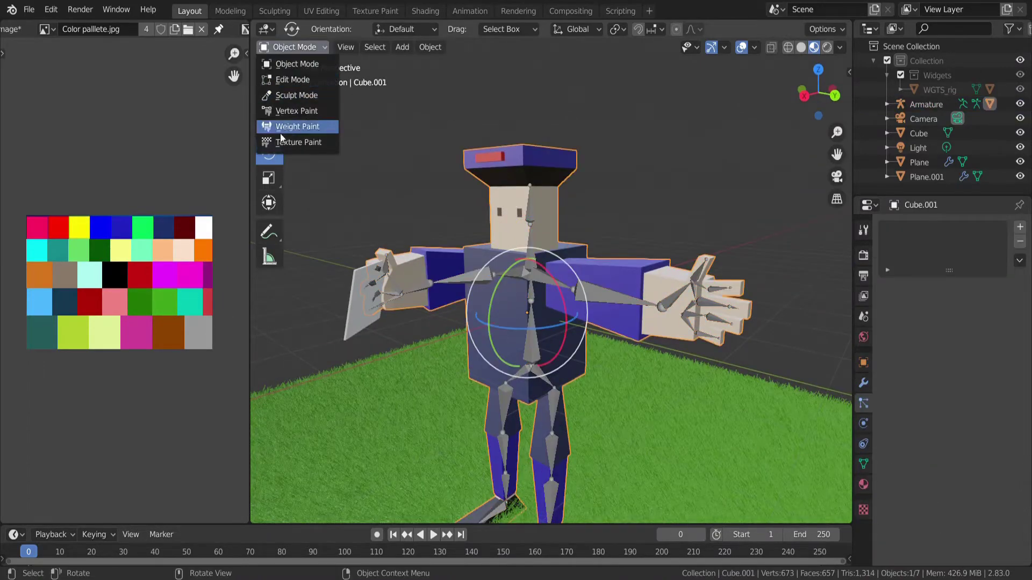
click(280, 132)
middle_drag(376, 268, 408, 258)
scroll(353, 352, up, 5)
middle_drag(352, 353, 322, 215)
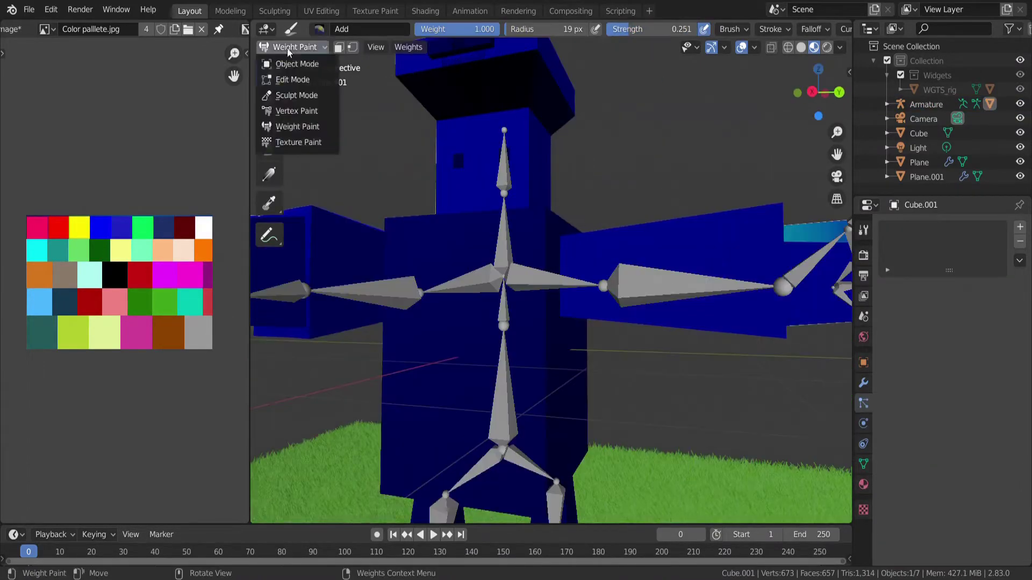
middle_drag(301, 75, 502, 226)
click(408, 47)
key(Escape)
key(ctrl+Tab)
scroll(616, 305, down, 4)
- Rotate the arm bone in Pose Mode to bring the letter forward
click(617, 305)
key(ctrl+Tab)
scroll(617, 301, up, 2)
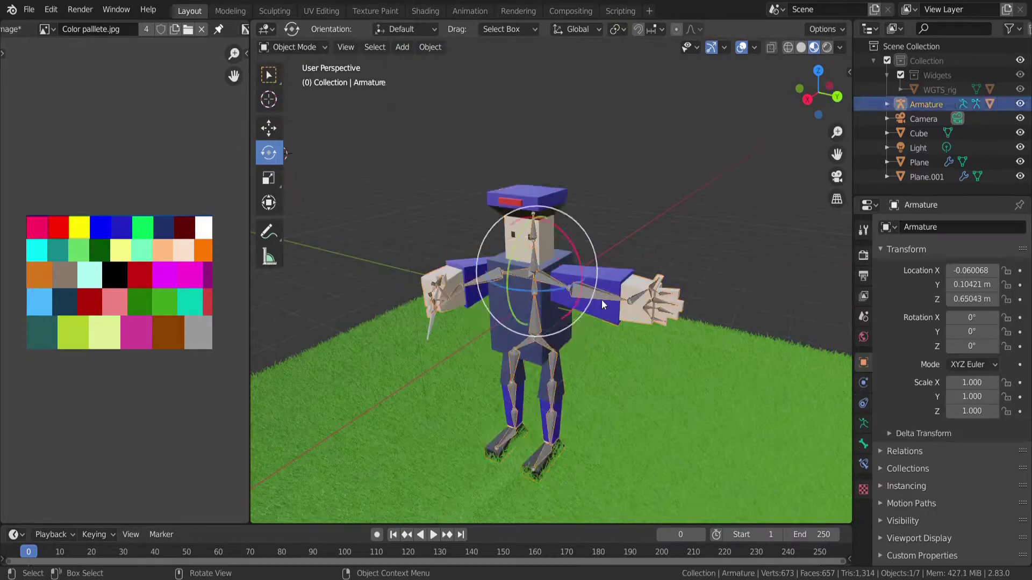
scroll(616, 292, up, 3)
click(738, 336)
scroll(739, 336, down, 5)
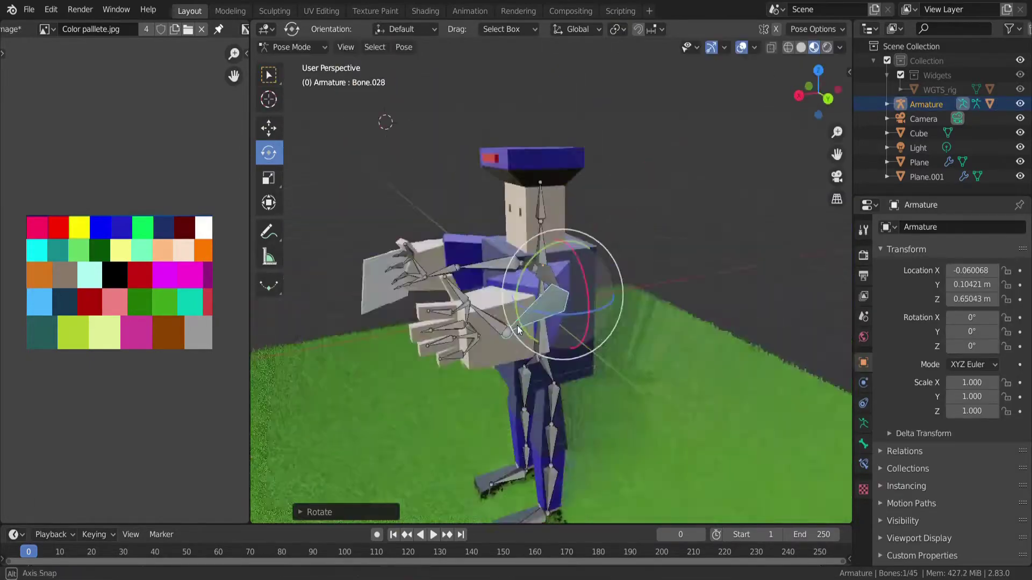
middle_drag(591, 322, 610, 407)
scroll(611, 408, up, 3)
middle_drag(537, 268, 464, 249)
scroll(464, 249, up, 3)
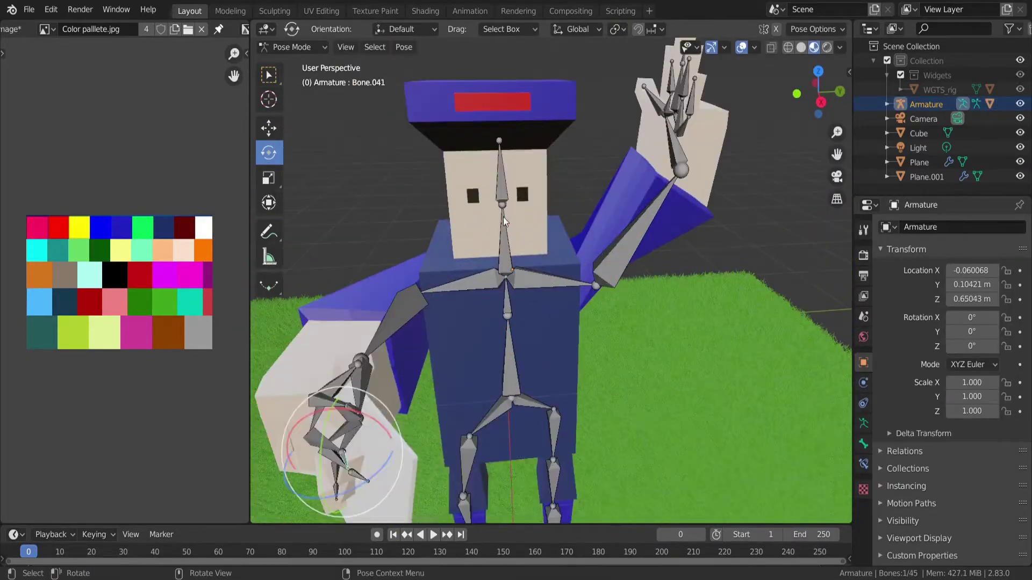
scroll(633, 256, down, 4)
scroll(634, 256, up, 4)
key(ctrl+Tab)
- Rotate the right hand bone and select bones along the right arm, checking the armature settings
middle_drag(634, 256, 540, 183)
scroll(539, 183, down, 4)
key(ctrl+Tab)
scroll(539, 182, up, 4)
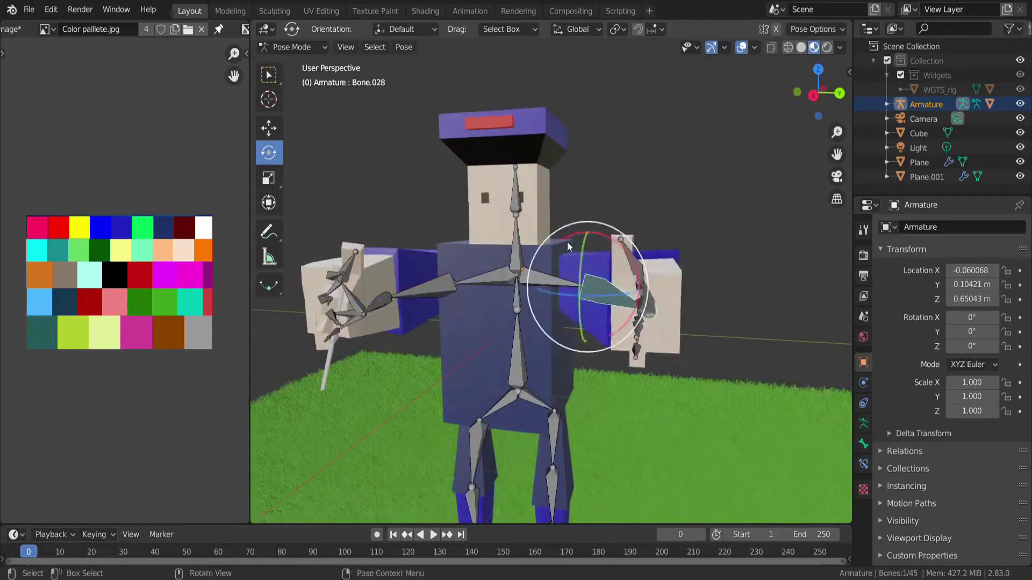
click(666, 290)
middle_drag(666, 290, 698, 298)
click(863, 383)
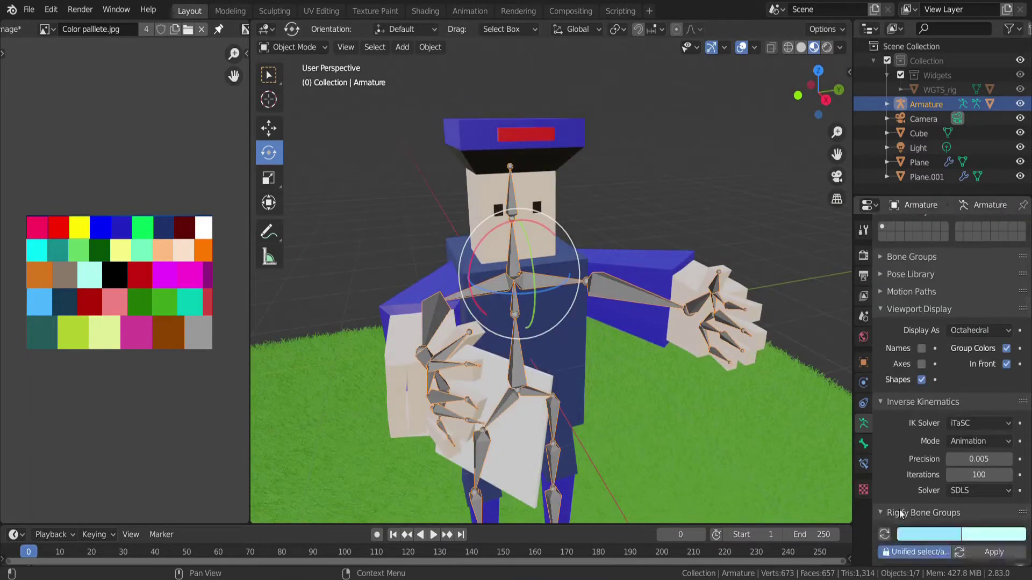
key(ctrl+Tab)
click(693, 320)
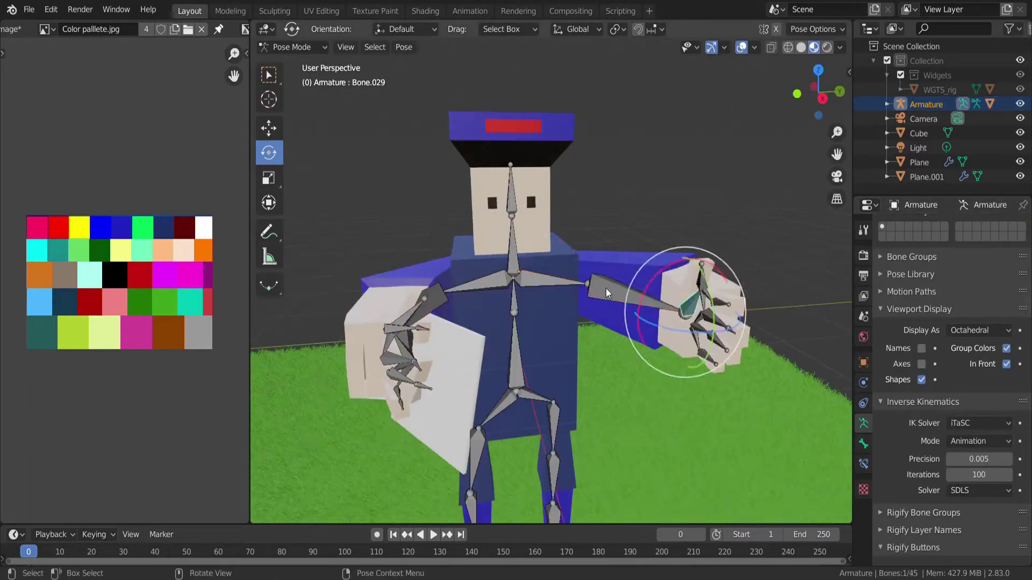
middle_drag(693, 319, 569, 290)
scroll(570, 290, down, 3)
scroll(571, 298, up, 3)
click(571, 298)
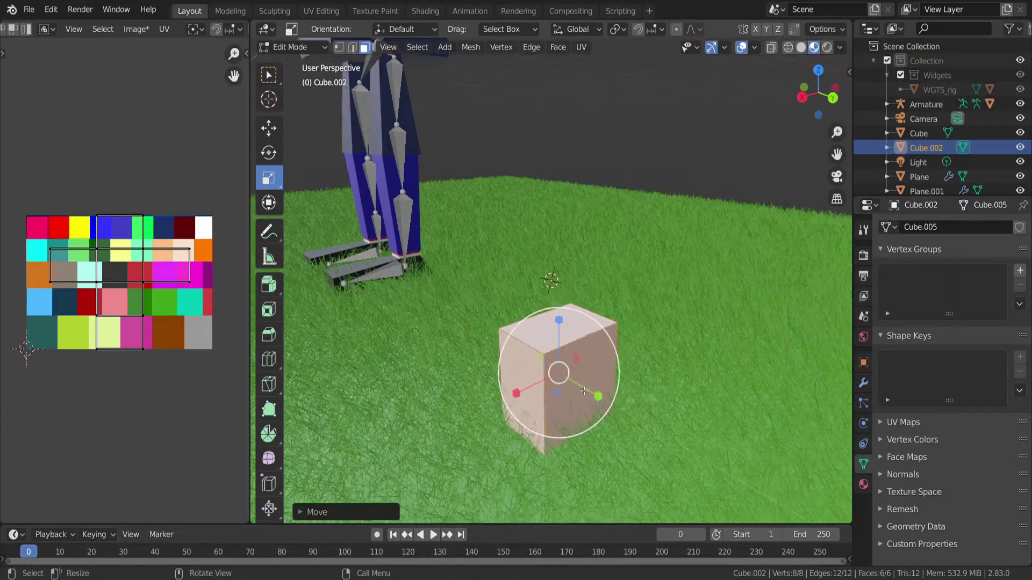
- Resize the new cube and select all its faces in Edit Mode for UV mapping
click(532, 388)
key(Tab)
scroll(543, 376, up, 5)
scroll(542, 322, down, 6)
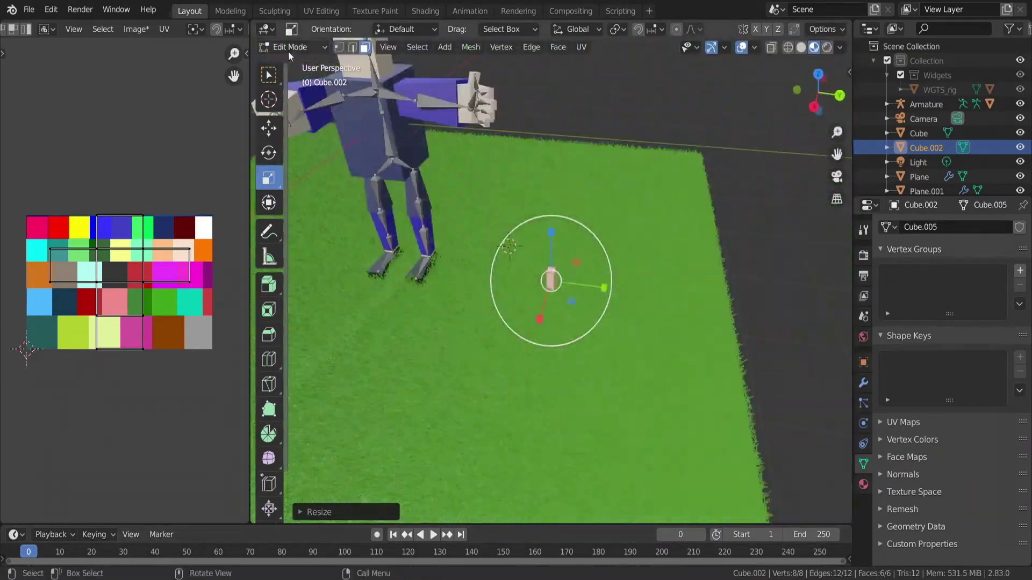
scroll(524, 333, down, 3)
key(a)
key(KP_Decimal)
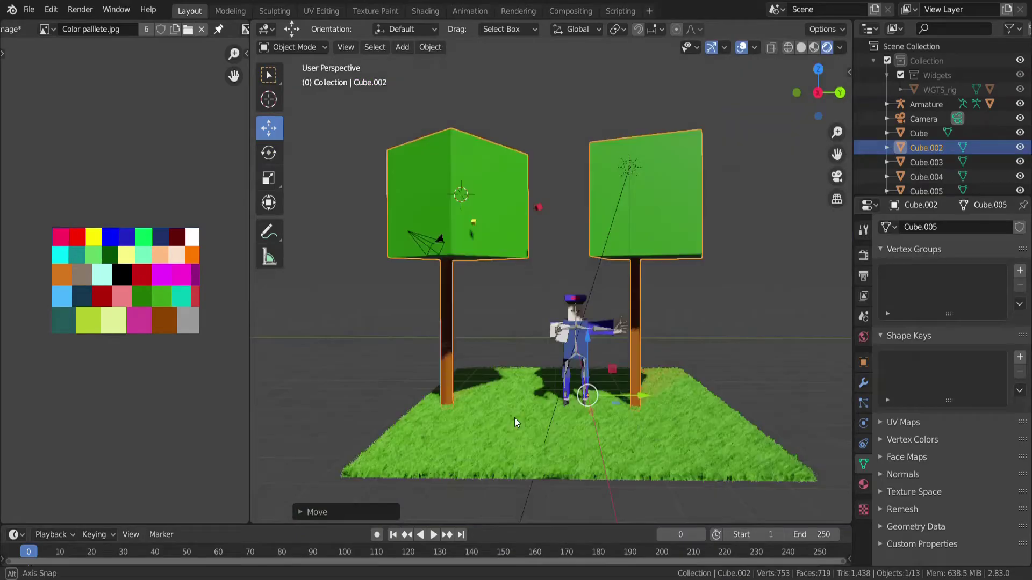
- Duplicate a tree cube, then delete the unwanted duplicate
click(549, 400)
mouse_move(582, 295)
middle_down()
mouse_move(495, 154)
mouse_move(556, 156)
mouse_move(588, 171)
mouse_move(532, 245)
middle_up()
click(555, 155)
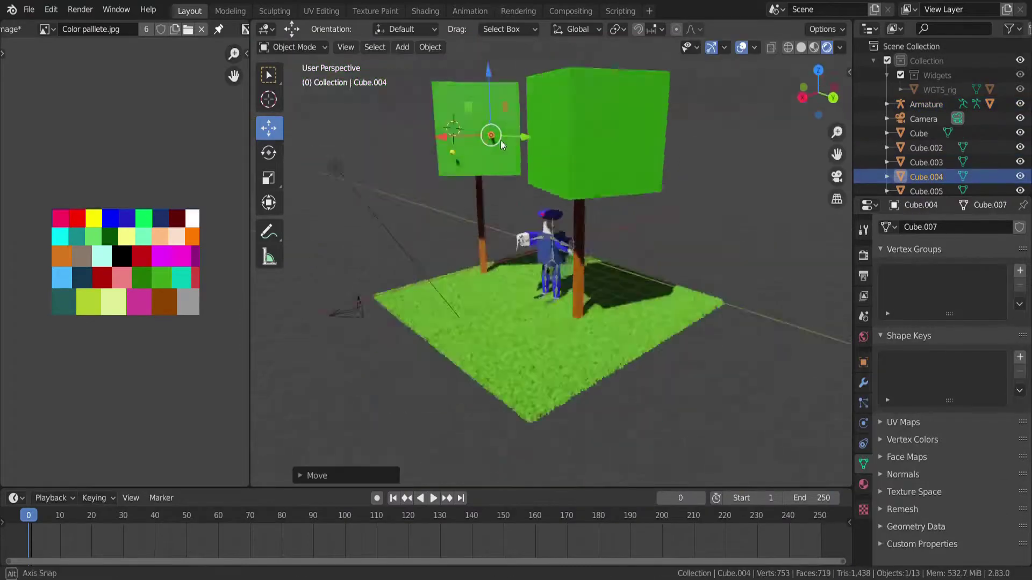
mouse_move(501, 140)
middle_down()
mouse_move(524, 165)
mouse_move(573, 169)
middle_up()
key(shift+d)
key(Escape)
key(Delete)
ctrl+middle_drag(492, 172, 464, 214)
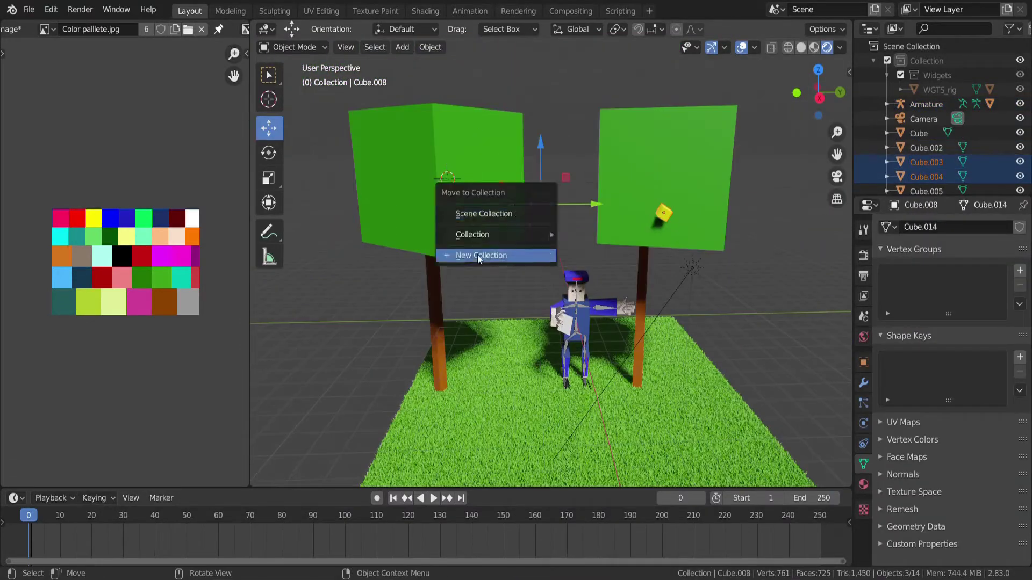
- Put the tree cubes in a new collection and add a small apple cube coloured from the palette
key(Return)
key(shift+a)
click(562, 265)
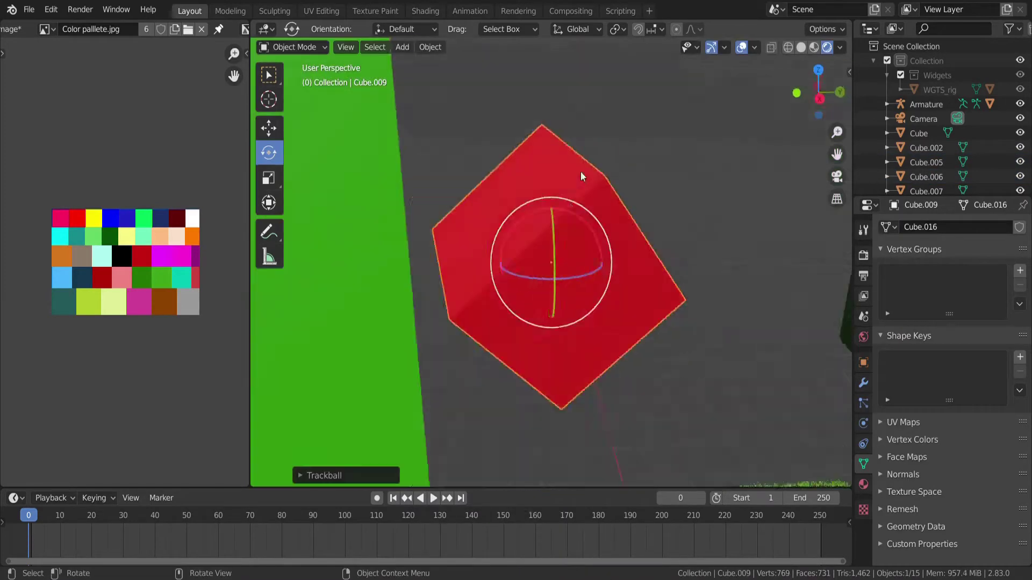
key(Tab)
click(180, 316)
click(292, 47)
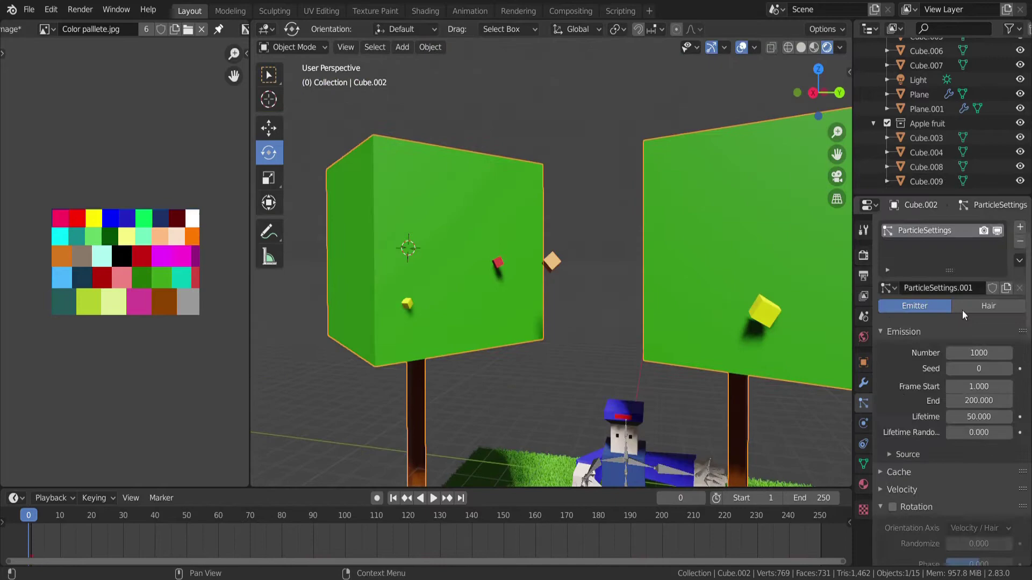
- Set the canopy particle system to Hair, rendered as the apple cube object
click(988, 305)
scroll(962, 376, down, 3)
click(978, 450)
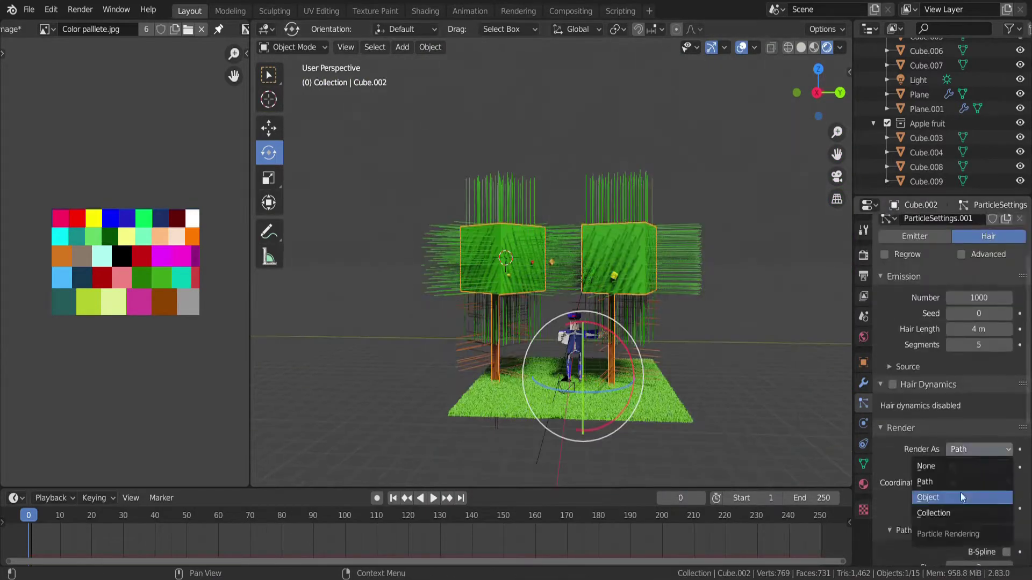
click(960, 497)
click(466, 296)
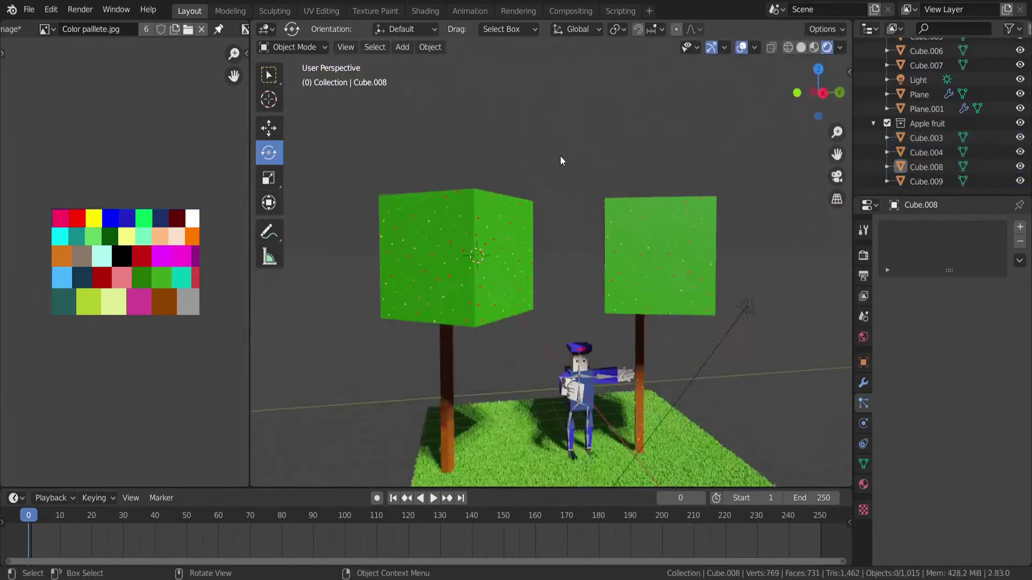
key(shift+a)
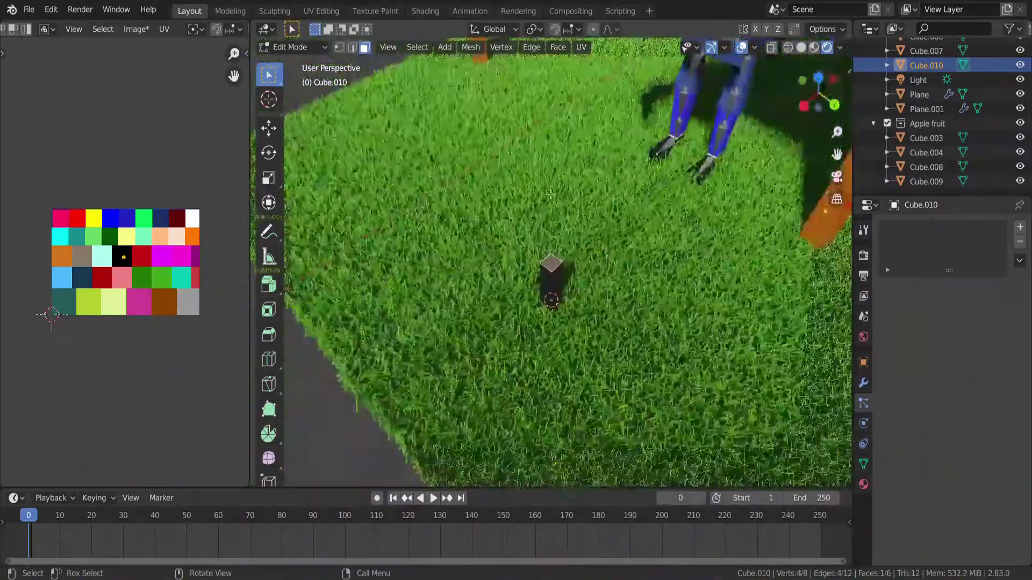
- Move the post and extrude the box geometry for the mailbox body
click(268, 128)
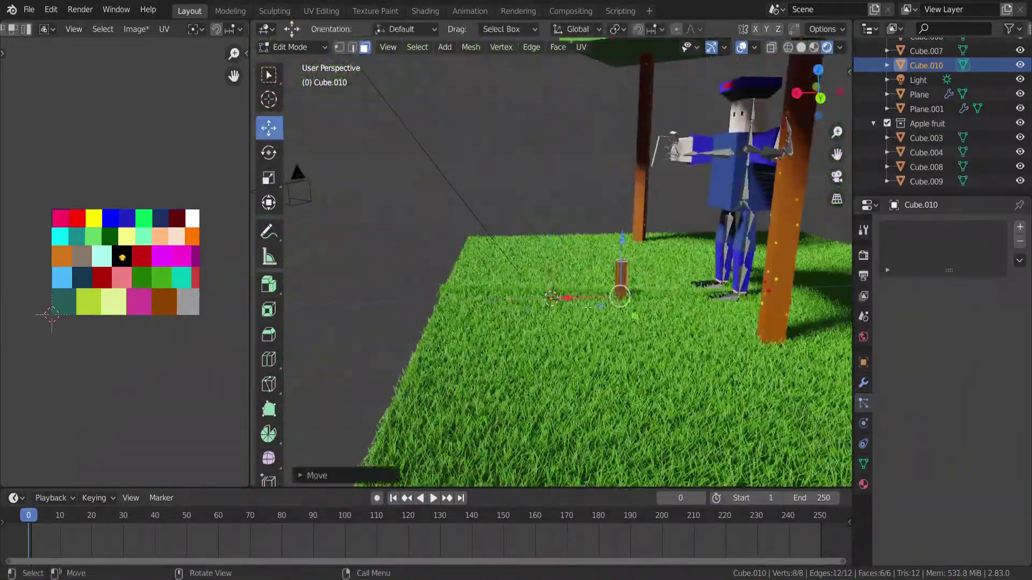
key(e)
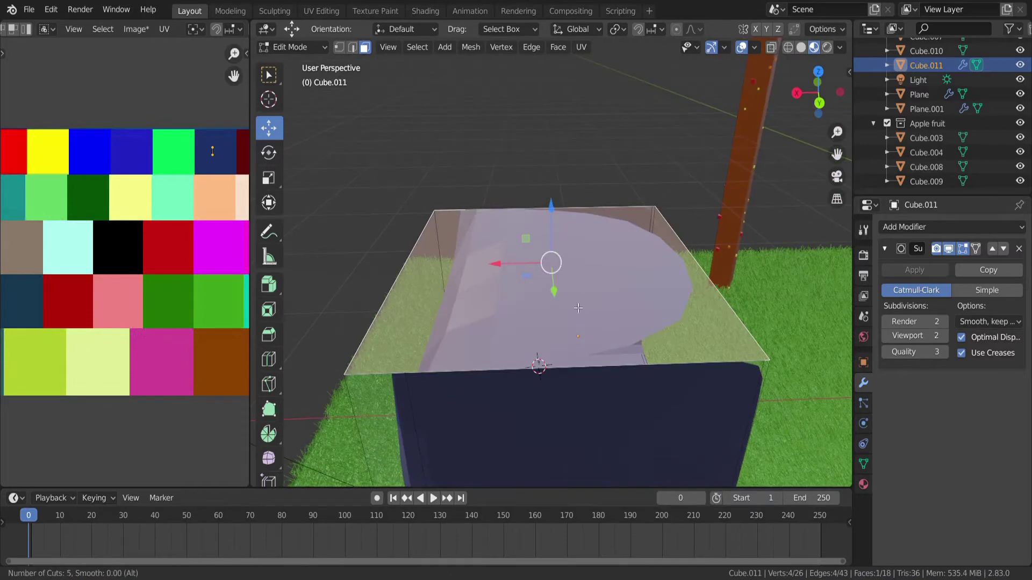
- Place a loop cut on the mailbox box, checking it from above and below
middle_drag(577, 307, 574, 220)
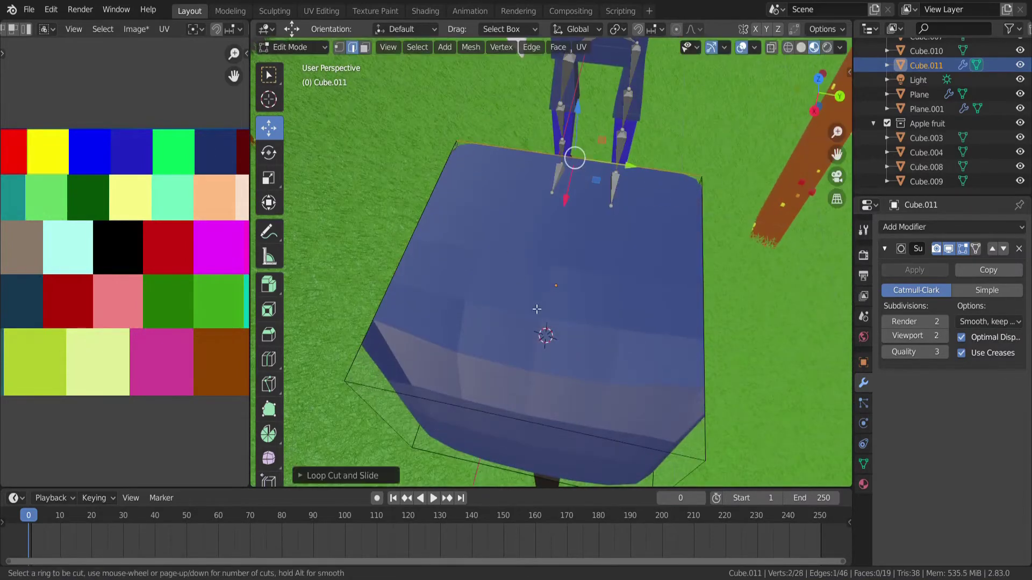
click(371, 344)
middle_drag(371, 344, 497, 296)
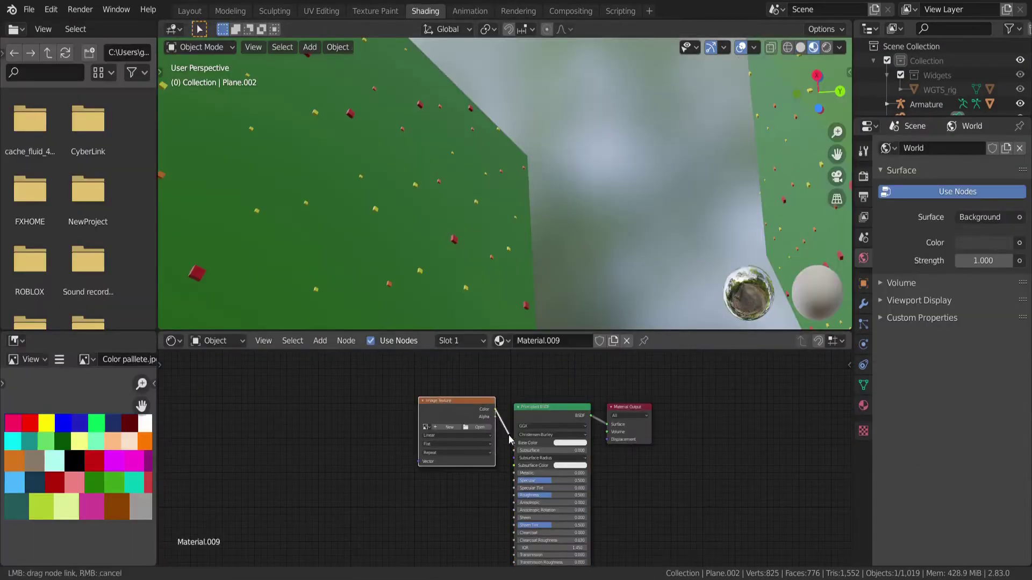
- Scale the plane down into a thin strip in the Layout workspace
click(194, 14)
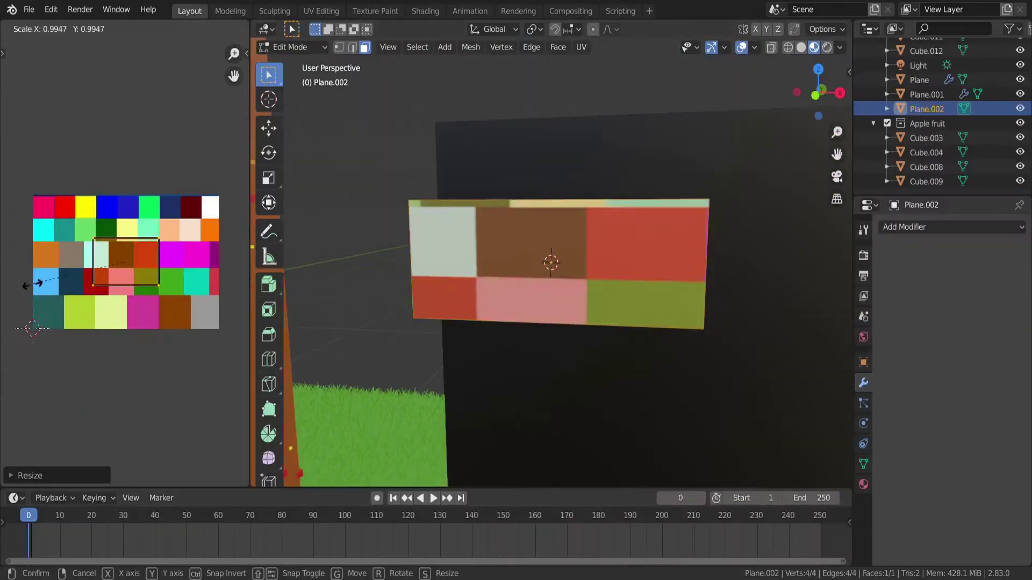
click(268, 153)
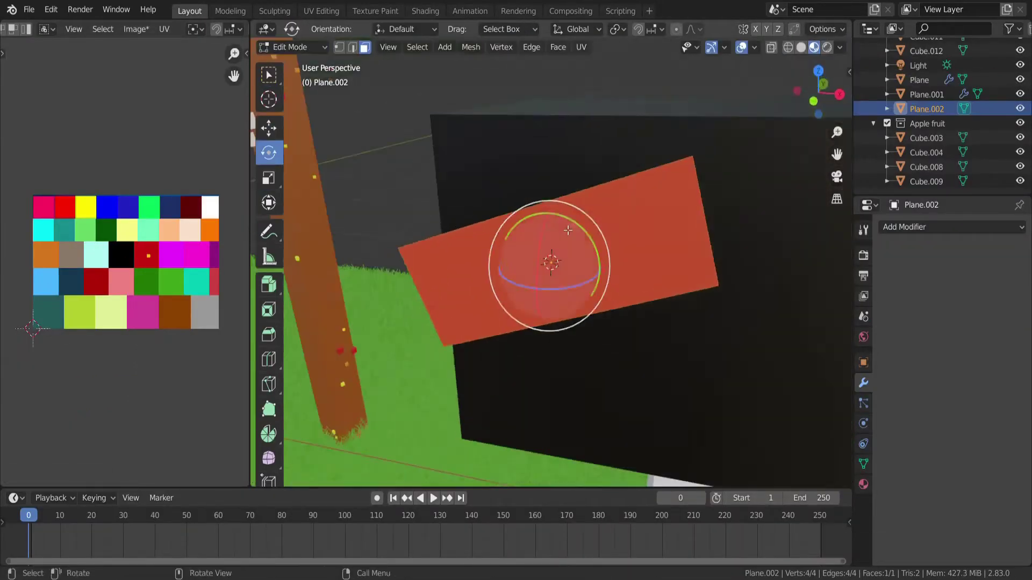
click(268, 178)
middle_drag(538, 215, 675, 121)
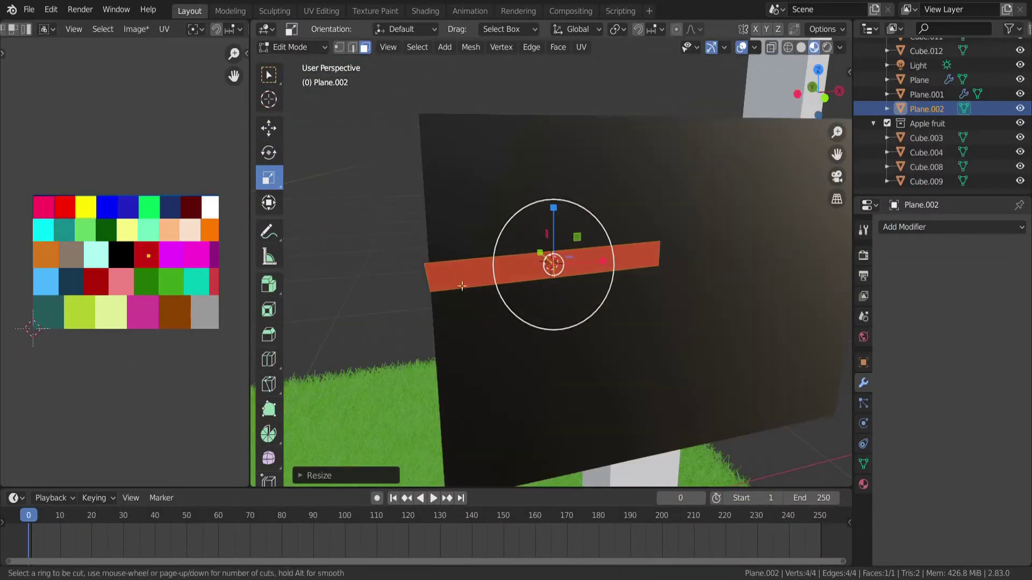
click(378, 273)
middle_drag(378, 273, 488, 262)
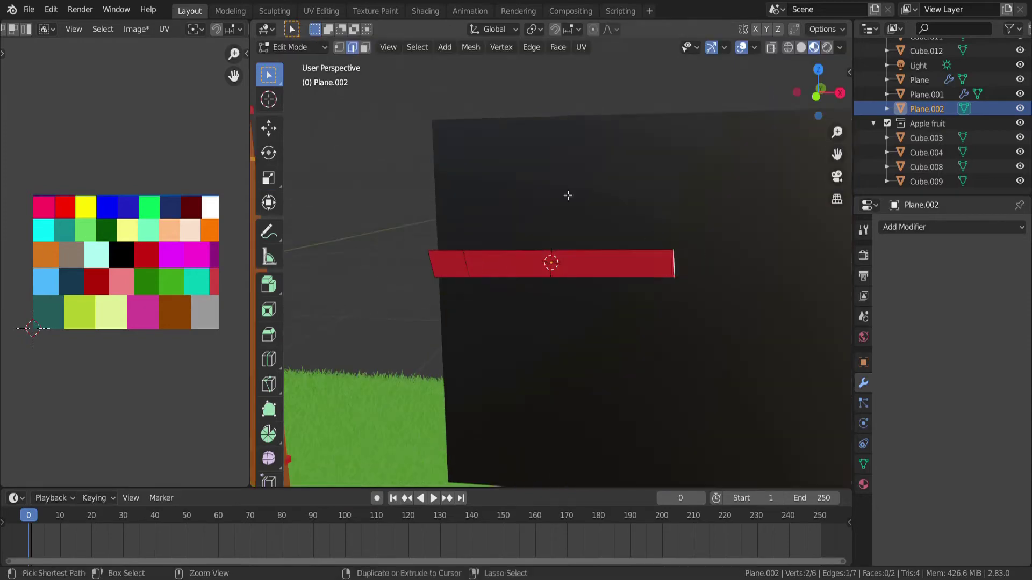
- Give the strip 0.04 m Solidify thickness and tilt it to match the mailbox side
click(951, 227)
click(750, 509)
middle_drag(553, 260, 481, 214)
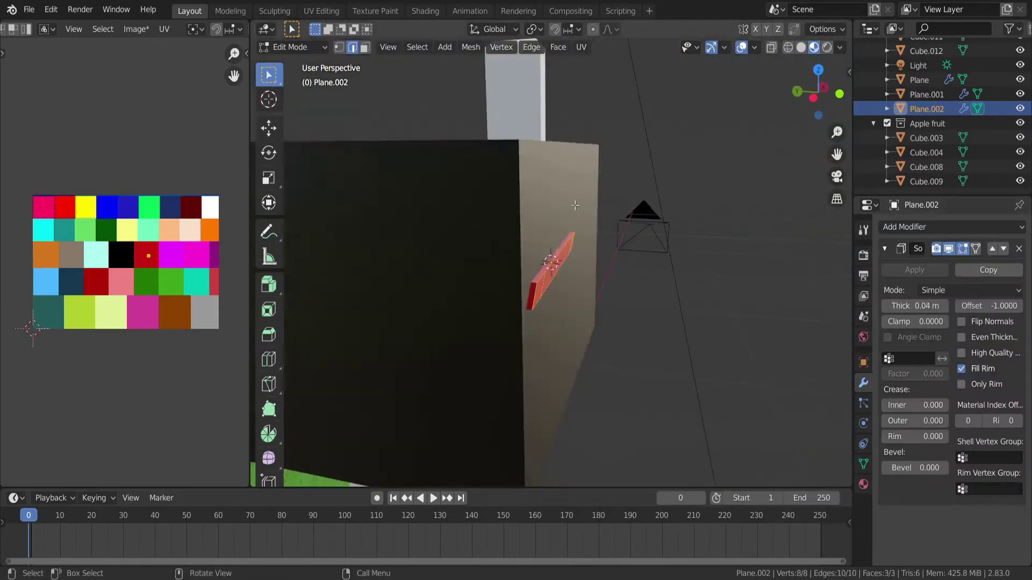
click(269, 152)
drag(576, 215, 563, 210)
drag(523, 246, 581, 218)
mouse_move(581, 219)
middle_down()
mouse_move(483, 281)
mouse_move(608, 317)
mouse_move(836, 286)
middle_up()
- Extrude the strip's end edge downward to bend the flag along the box side
key(shift+space)
key(g)
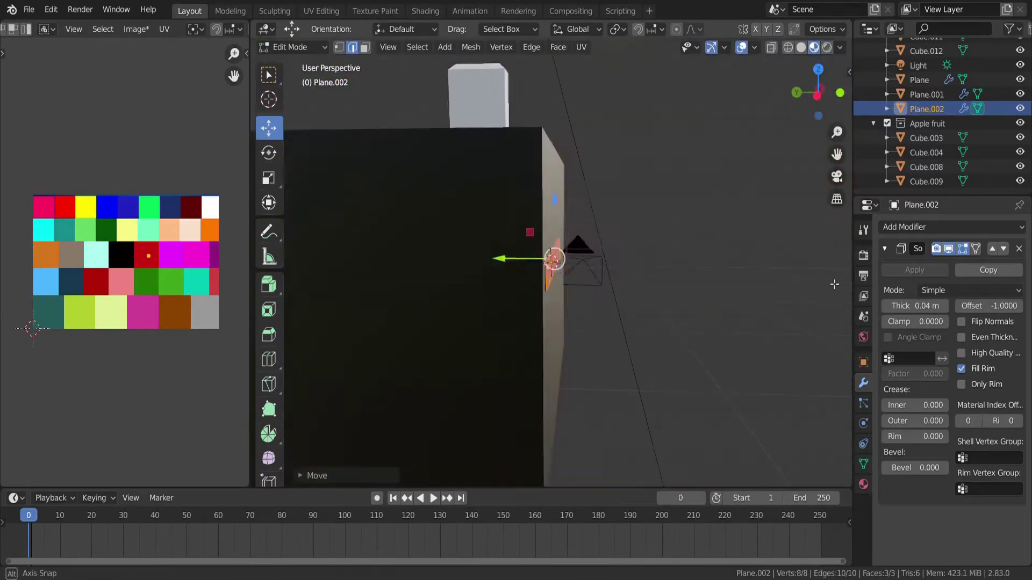
click(636, 284)
middle_drag(637, 284, 651, 196)
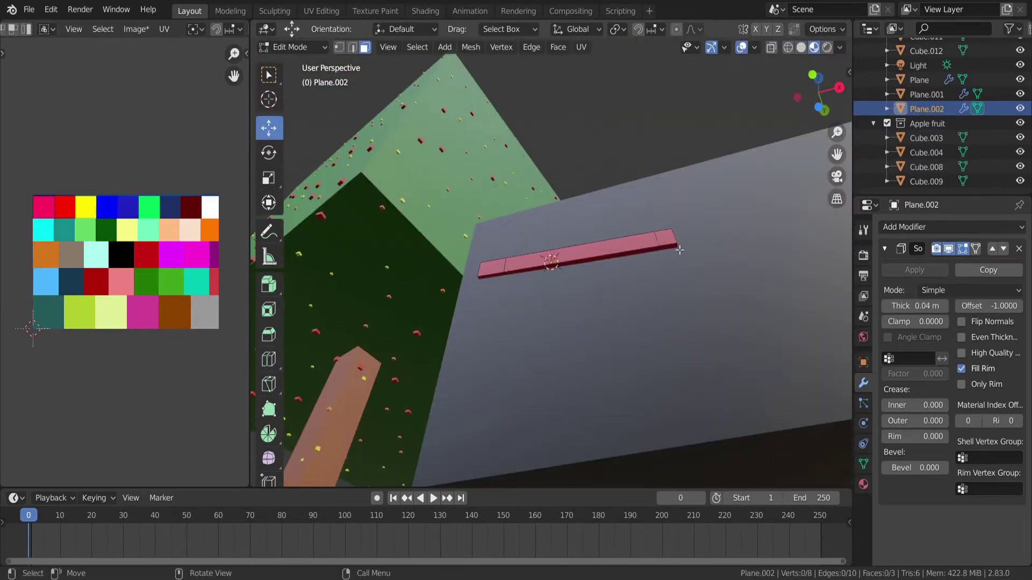
key(2)
click(550, 260)
middle_drag(550, 260, 551, 304)
key(e)
click(439, 361)
mouse_move(439, 361)
middle_down()
mouse_move(470, 264)
mouse_move(537, 242)
middle_up()
scroll(470, 264, down, 5)
click(293, 47)
scroll(411, 402, up, 4)
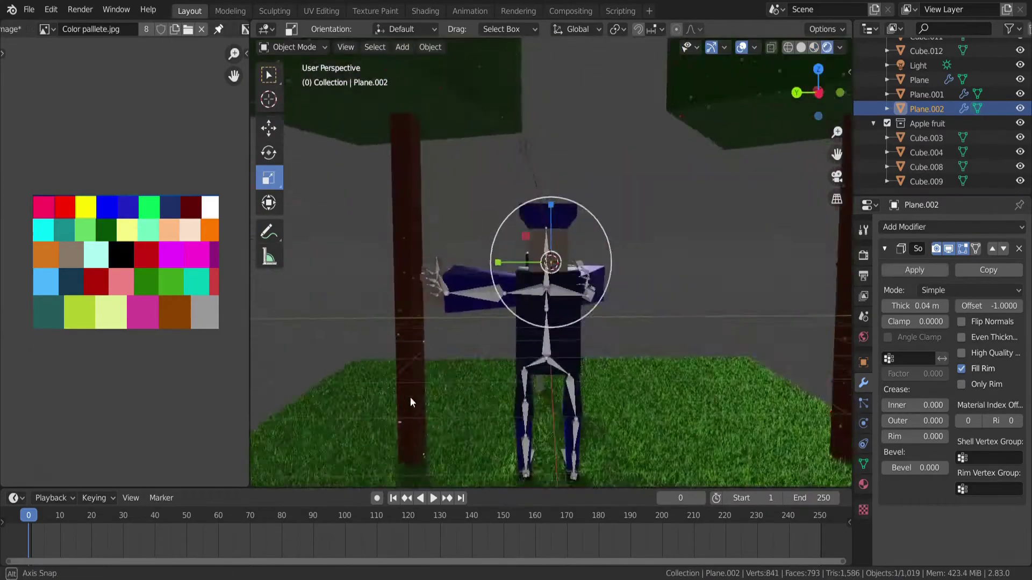
- Put the postman's skeleton into Pose Mode, viewing up close near the tree trunk
click(546, 354)
click(293, 47)
click(294, 95)
mouse_move(484, 269)
middle_down()
mouse_move(538, 241)
mouse_move(587, 322)
middle_up()
click(587, 363)
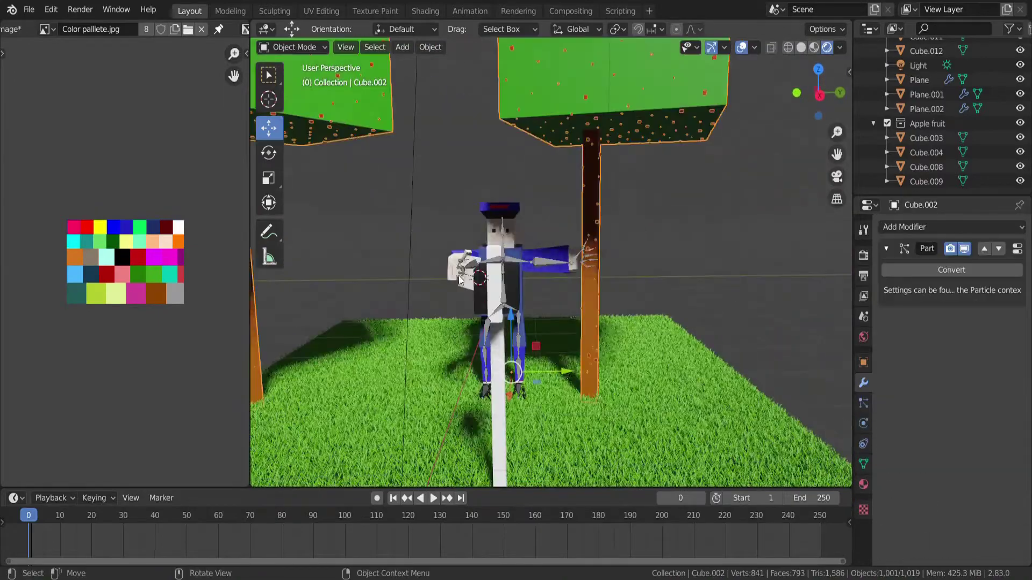
scroll(587, 363, up, 5)
middle_drag(587, 363, 570, 218)
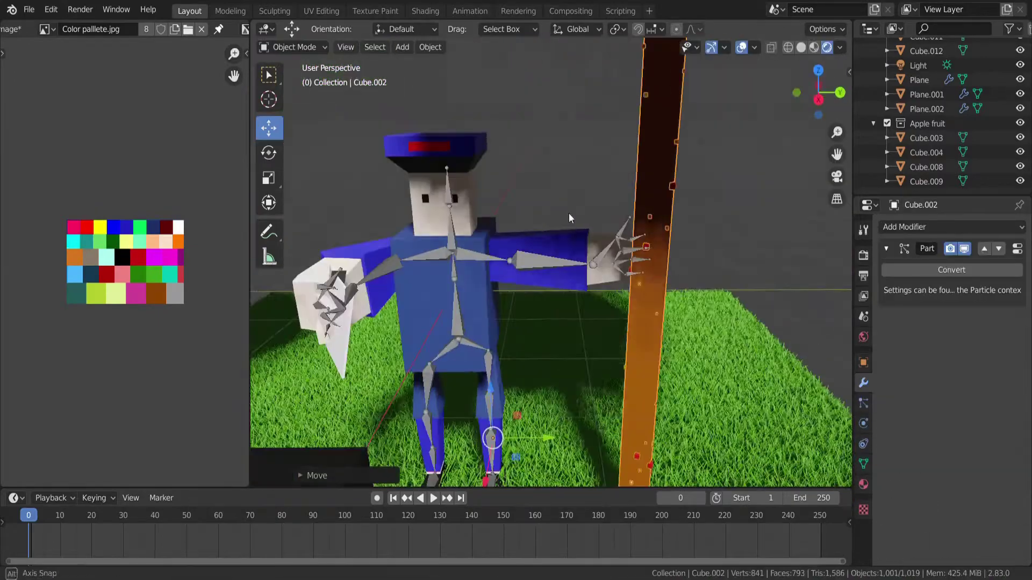
click(497, 265)
- Rotate the hand bone so the postman holds the letter
key(ctrl+Tab)
click(269, 153)
drag(409, 258, 367, 280)
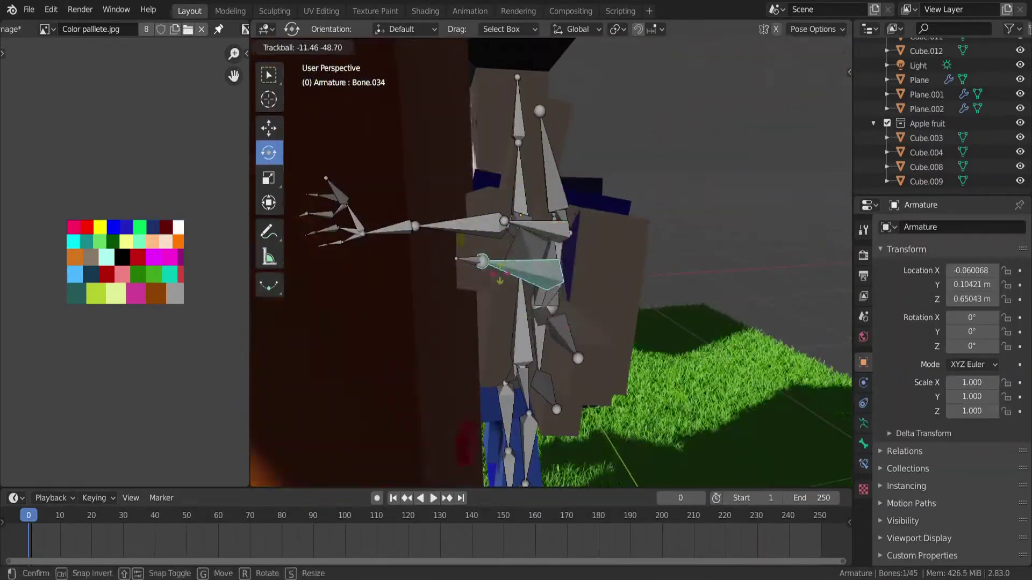
click(367, 279)
mouse_move(367, 279)
middle_down()
mouse_move(483, 242)
mouse_move(471, 309)
middle_up()
scroll(472, 309, down, 5)
key(ctrl+Tab)
- Check the body's modifiers and move the tree objects into a new Trees collection
click(473, 288)
click(863, 383)
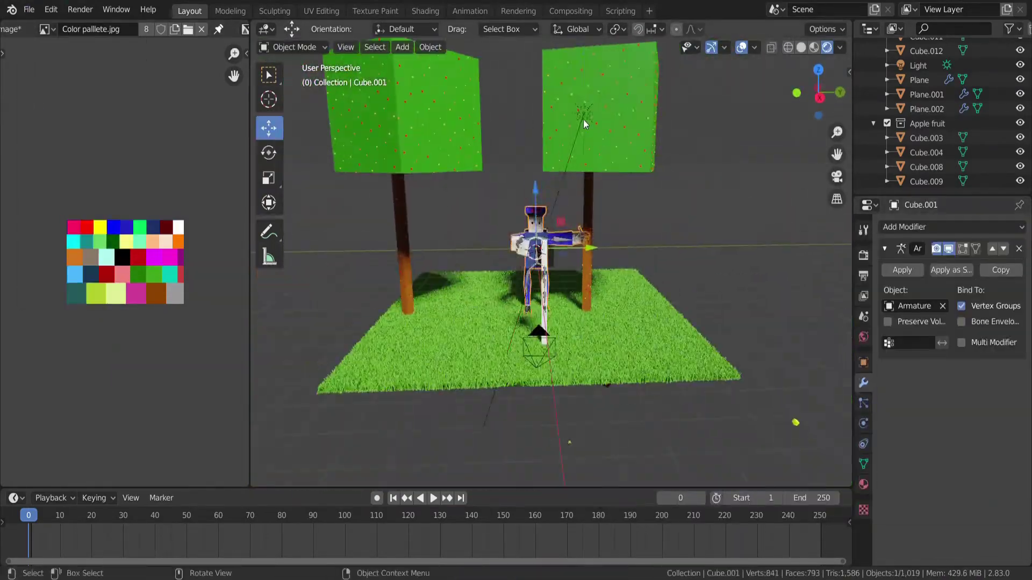
click(585, 124)
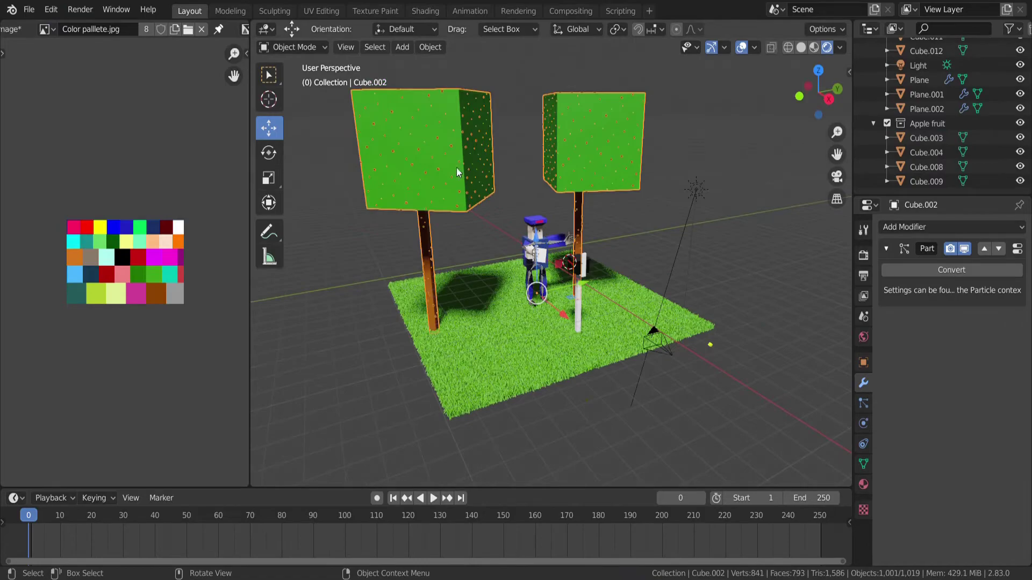
key(m)
click(486, 196)
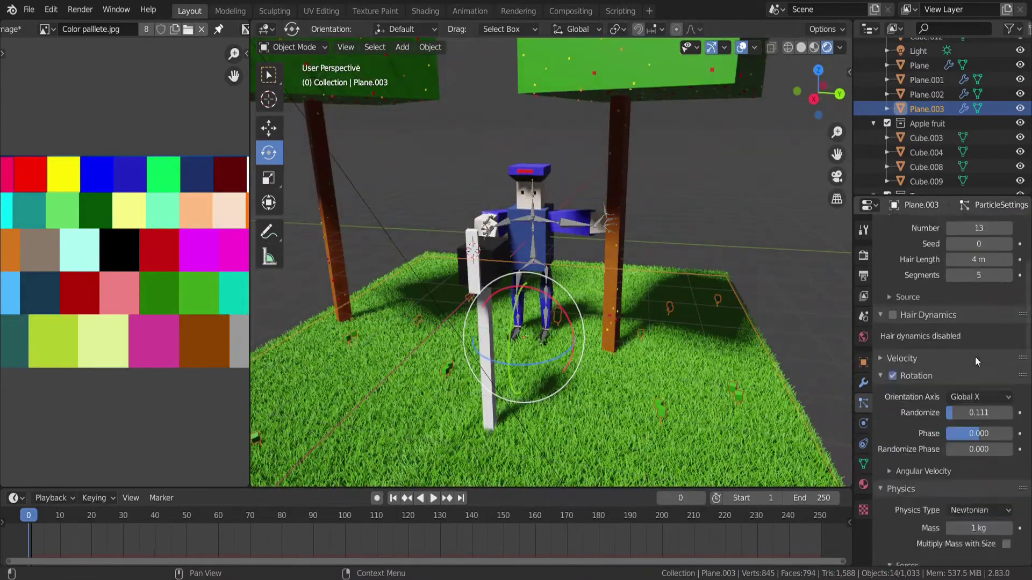
- Show the per-object count settings and turn off the instanced objects' own scale
click(889, 390)
click(1006, 369)
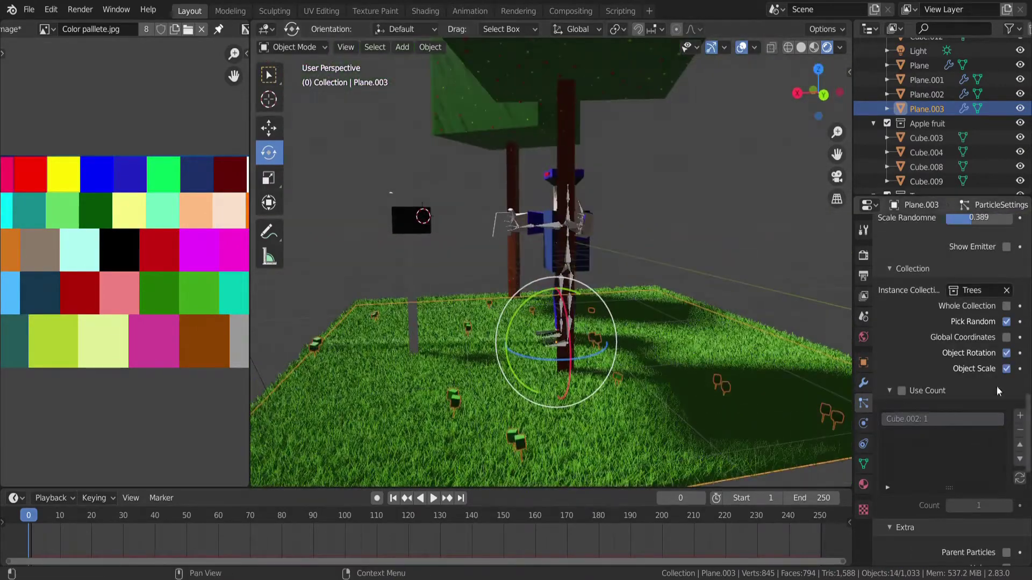
scroll(967, 422, up, 5)
scroll(967, 421, up, 1)
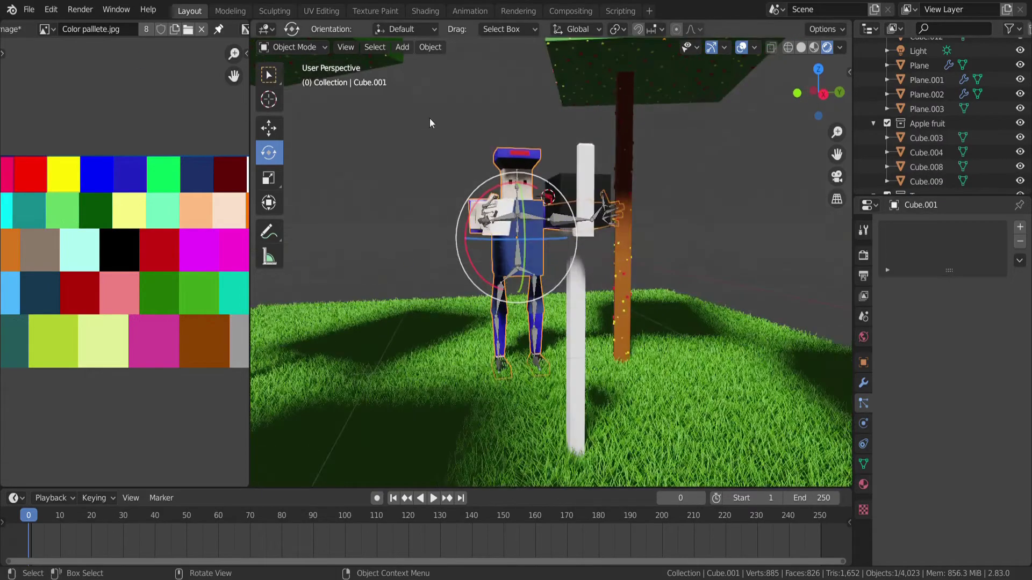
- Try the Cycles render engine, then set rendering back to Eevee
middle_drag(516, 242, 494, 165)
scroll(495, 166, up, 5)
click(863, 255)
click(983, 226)
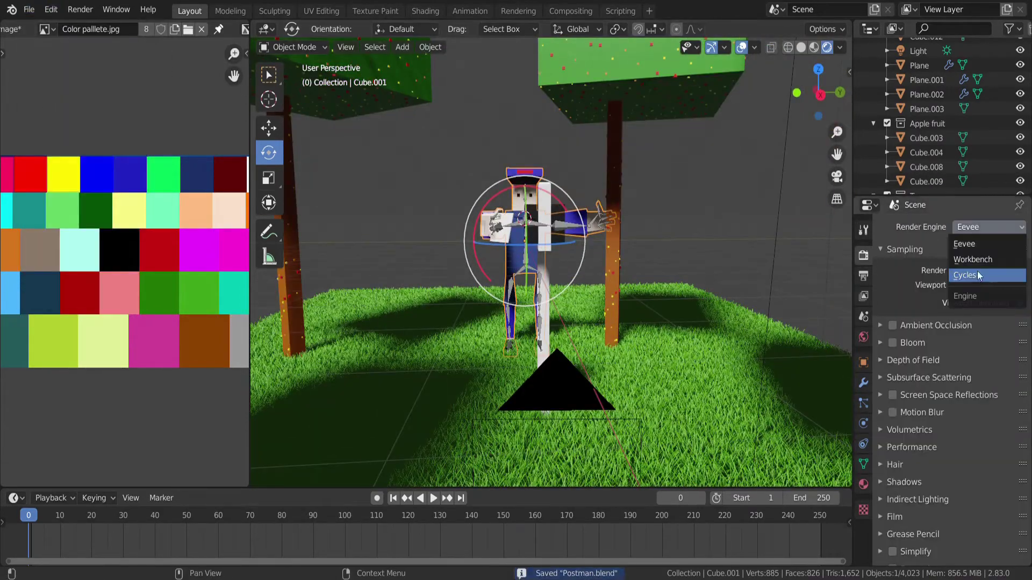
click(976, 271)
click(984, 227)
- Toggle the cube into Weight Paint mode and back to Object mode twice
click(293, 47)
click(294, 140)
scroll(652, 231, down, 5)
middle_drag(652, 230, 530, 58)
key(ctrl+Tab)
click(293, 47)
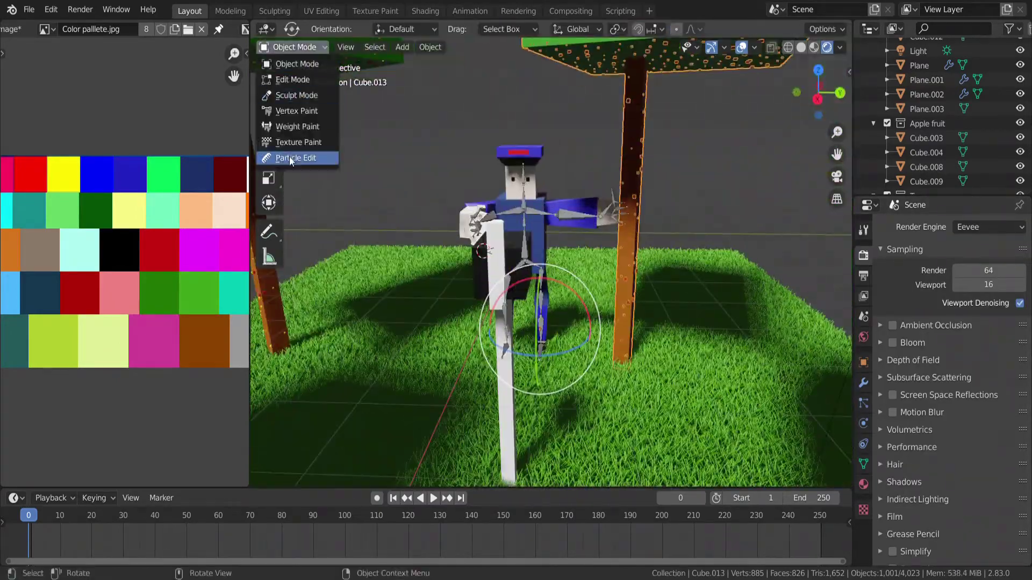
click(295, 127)
key(ctrl+Tab)
- Browse the output, render Film and particle settings panels
scroll(551, 258, down, 4)
scroll(551, 258, down, 2)
click(863, 276)
click(863, 255)
click(895, 486)
scroll(838, 408, up, 4)
click(863, 403)
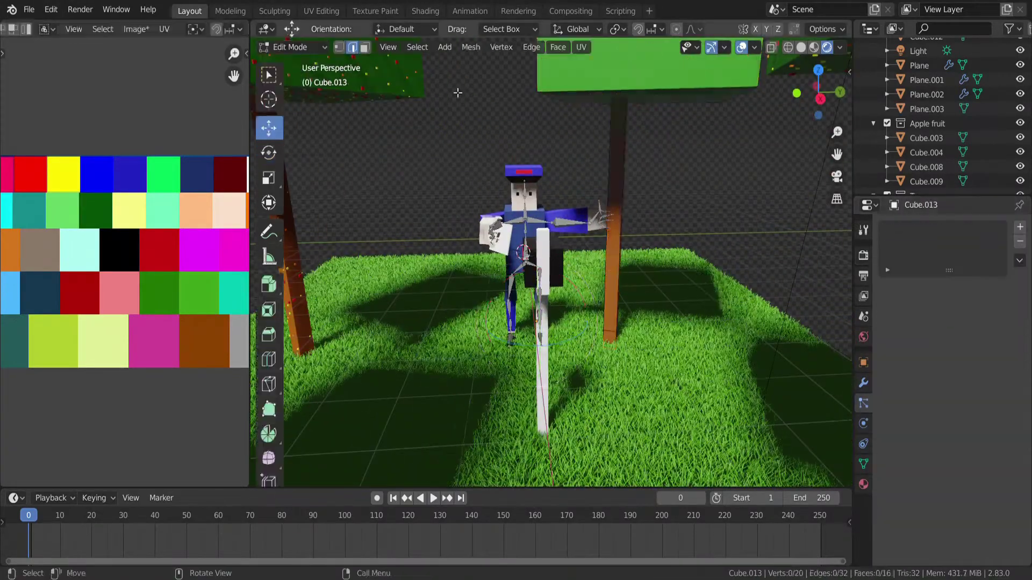
scroll(591, 269, down, 3)
- Return from Edit Mode to Object Mode and delete the selected tree cubes
key(Tab)
mouse_move(591, 268)
middle_down()
mouse_move(576, 315)
mouse_move(484, 215)
middle_up()
click(293, 47)
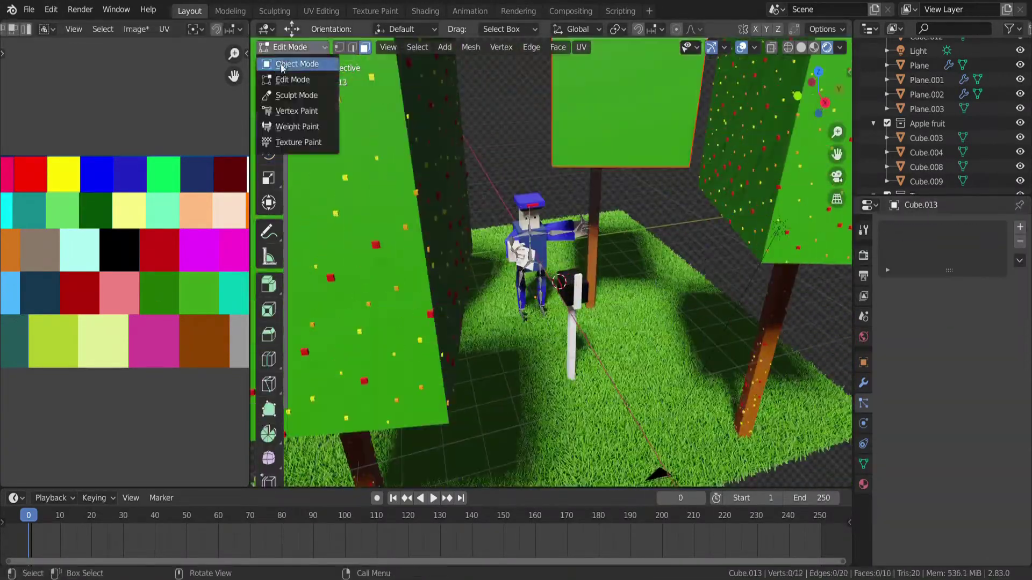
click(299, 65)
scroll(376, 156, up, 2)
key(x)
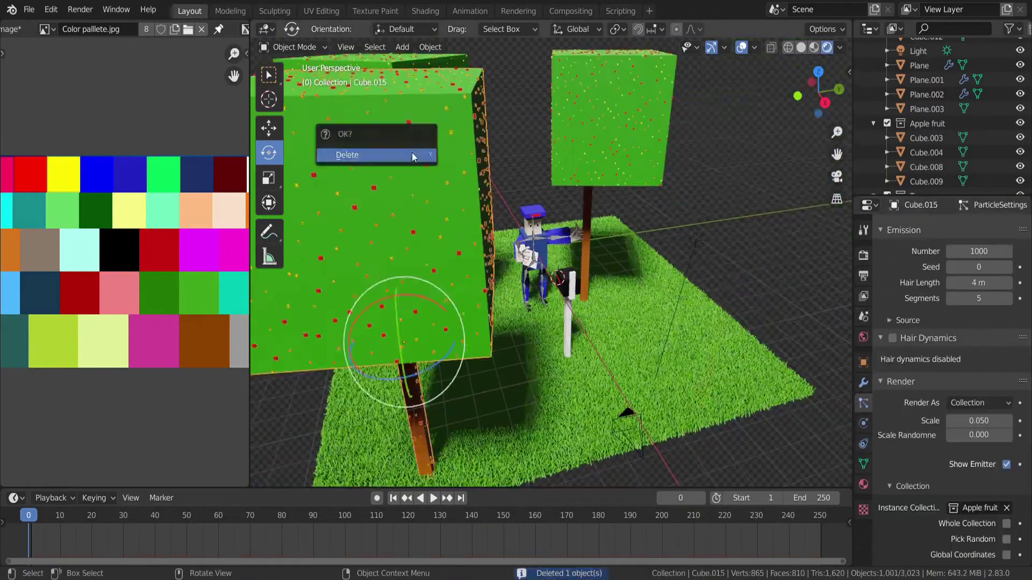
click(376, 156)
scroll(602, 172, down, 3)
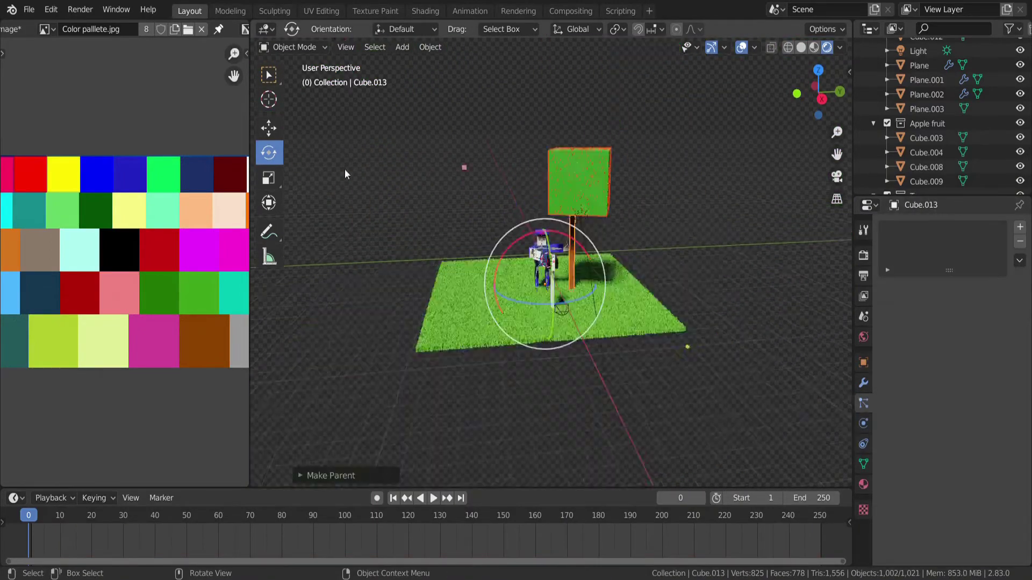
- Duplicate the apple tree twice, placing copies at left and rotating the first
key(shift+d)
click(344, 215)
drag(371, 252, 380, 244)
click(380, 245)
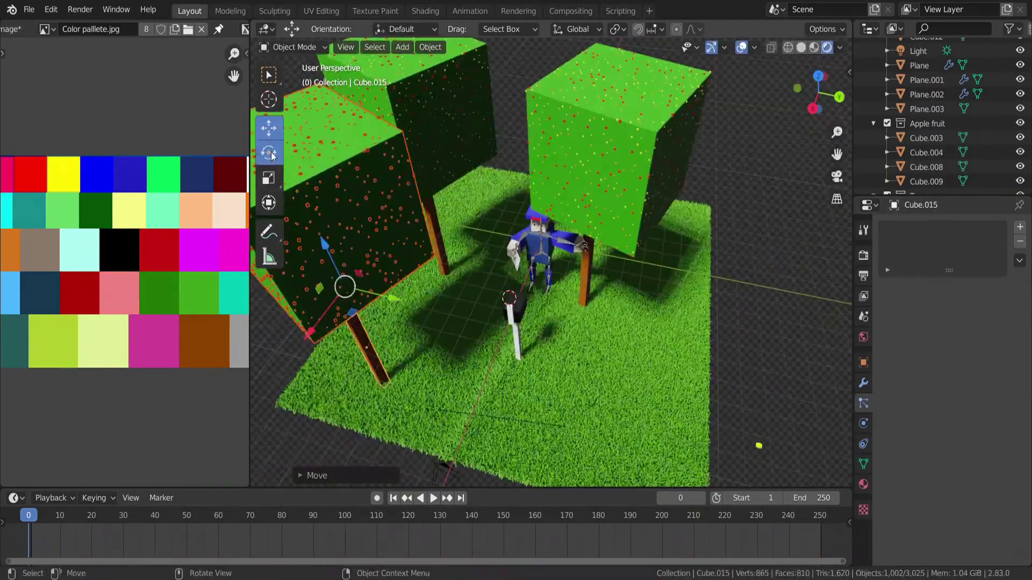
middle_drag(381, 245, 430, 232)
key(shift+d)
click(478, 284)
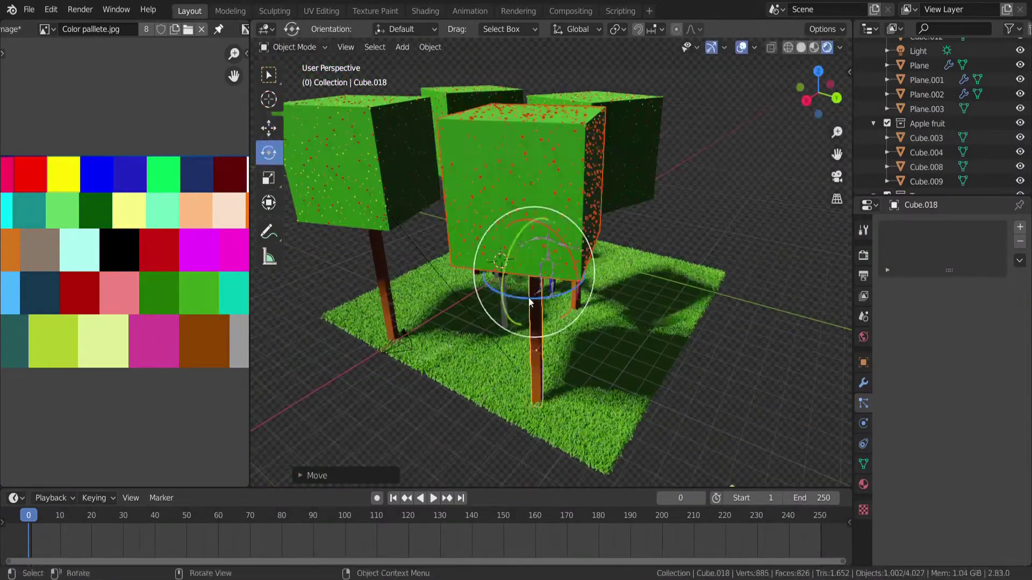
middle_drag(478, 284, 537, 269)
- Select the stray object near the postman and delete it
click(630, 359)
middle_drag(630, 359, 515, 283)
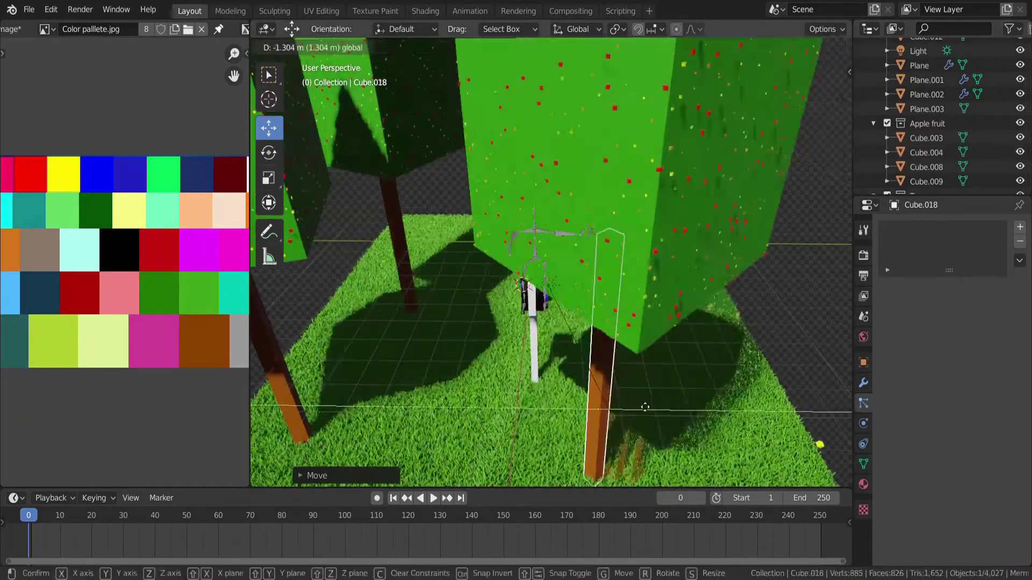
middle_drag(514, 283, 505, 202)
click(268, 153)
click(505, 202)
key(Delete)
scroll(505, 202, down, 5)
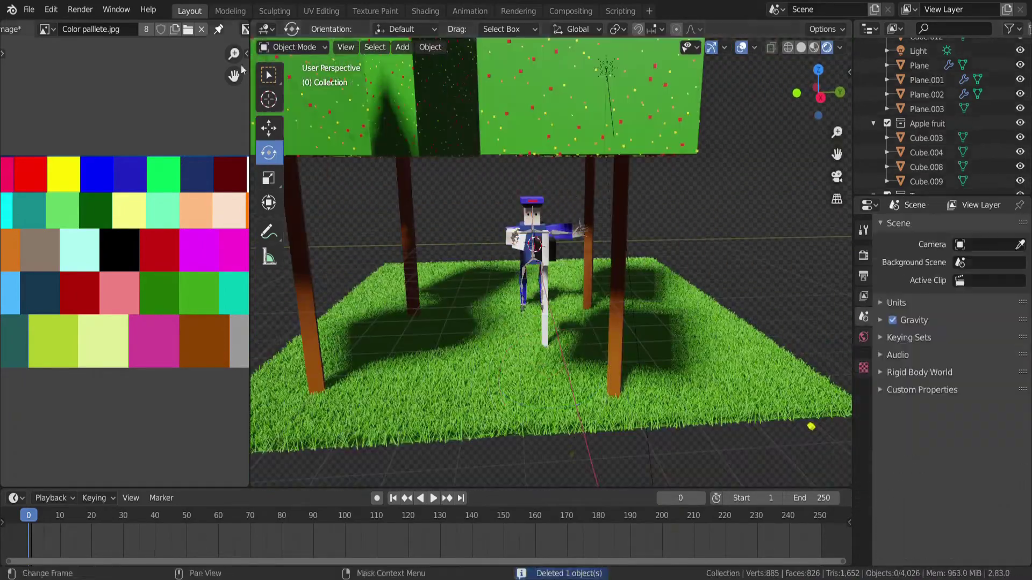
- Save, add a Dolly camera rig, and reposition its aim target through the camera
scroll(540, 292, up, 5)
key(ctrl+s)
key(shift+a)
click(607, 501)
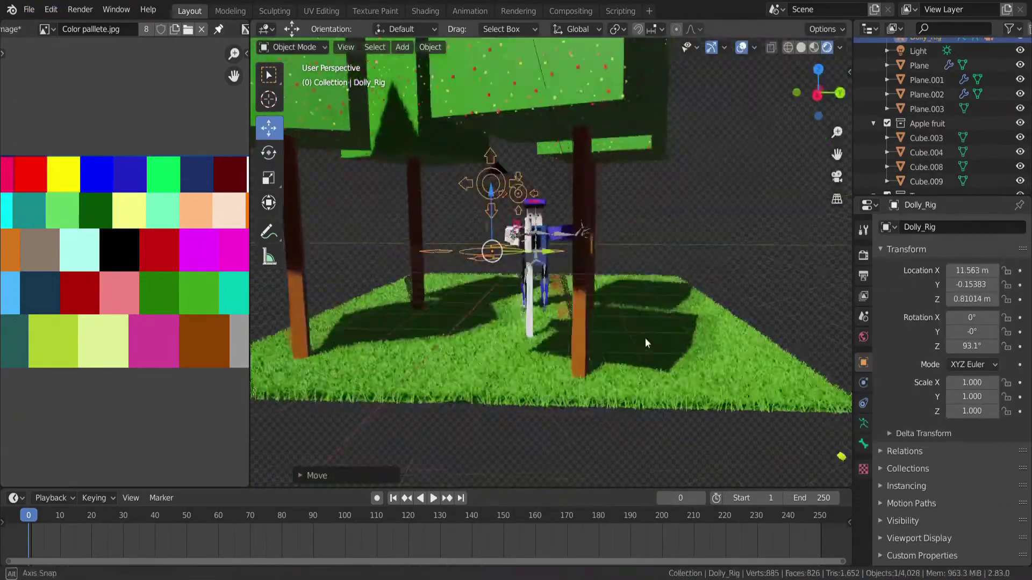
key(KP_0)
key(g)
click(580, 316)
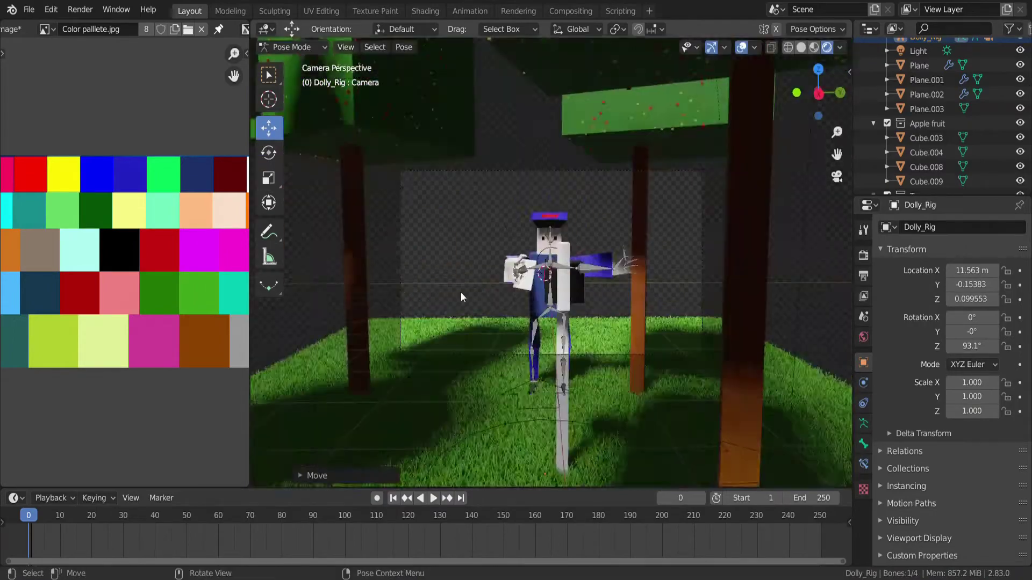
- Turn the left editor into a 3D Viewport showing the camera view
click(47, 29)
click(32, 47)
key(KP_0)
key(KP_0)
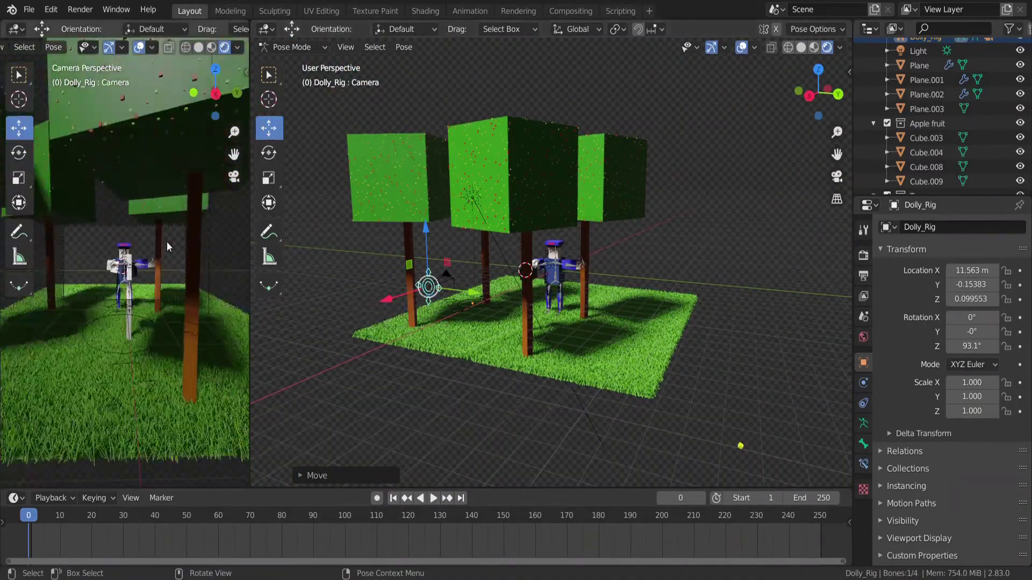
scroll(167, 241, up, 3)
- Switch the render engine to Cycles, then back to Eevee
click(863, 255)
click(989, 227)
click(965, 271)
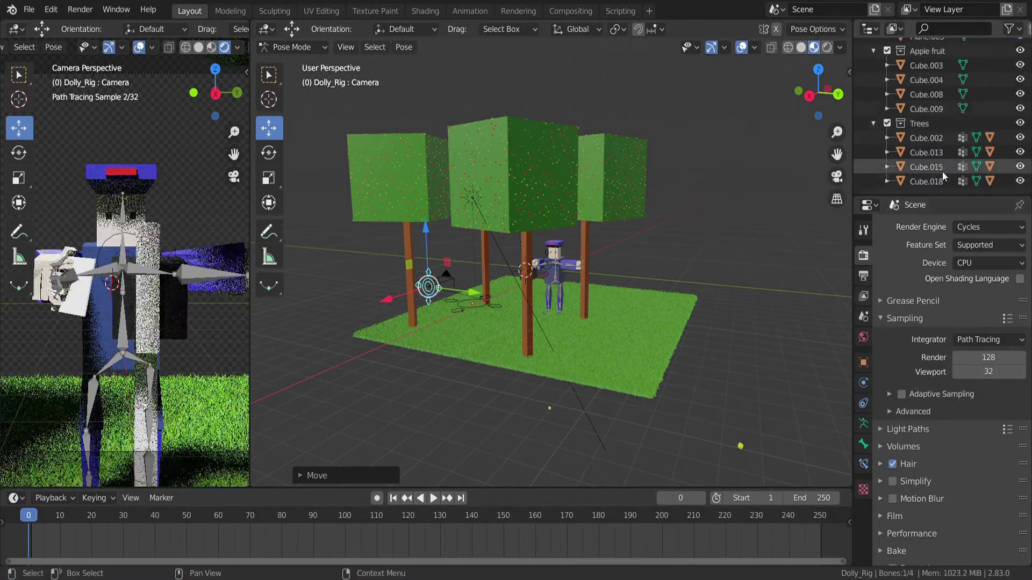
scroll(205, 186, down, 3)
scroll(586, 317, up, 8)
click(988, 227)
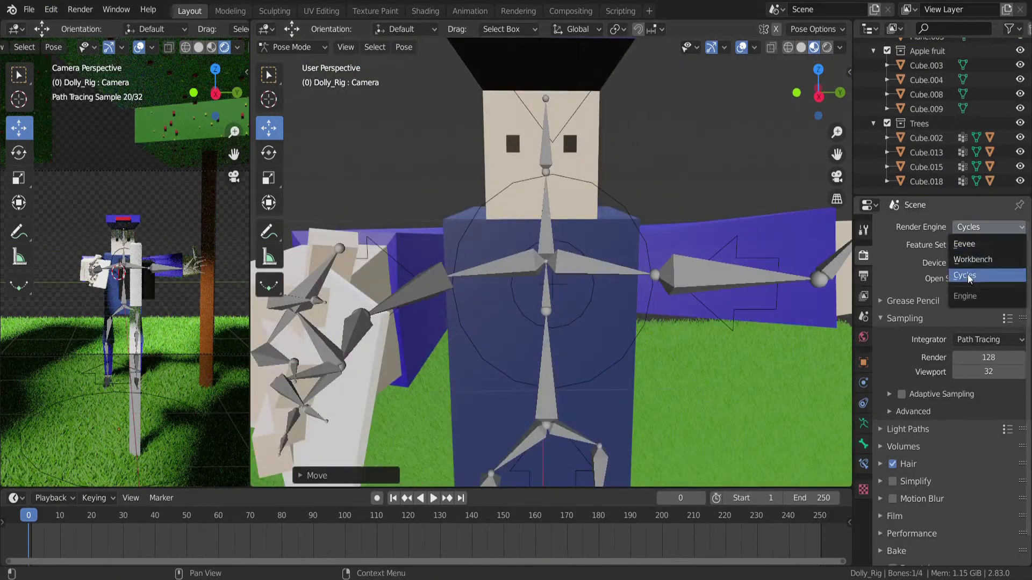
click(967, 244)
scroll(898, 490, down, 5)
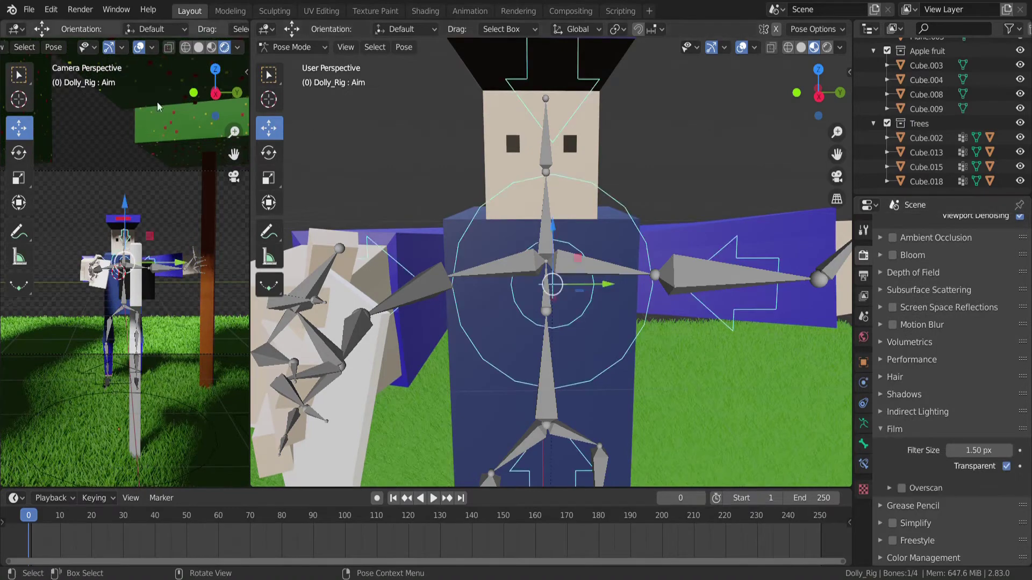
- Leave Pose Mode for Object Mode, then select the white post before the postman
key(ctrl+Tab)
key(h)
click(1011, 29)
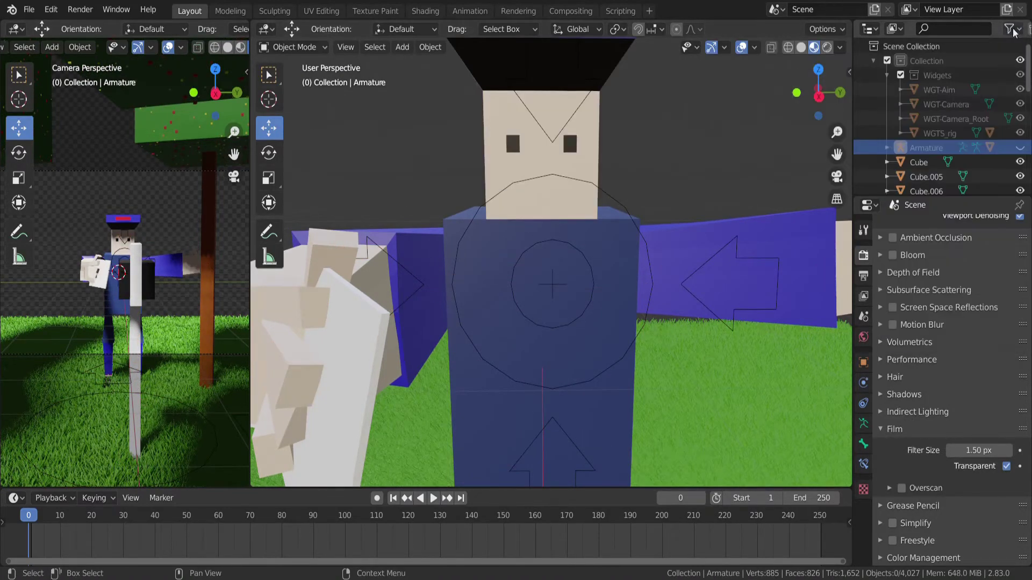
scroll(712, 126, down, 5)
click(400, 105)
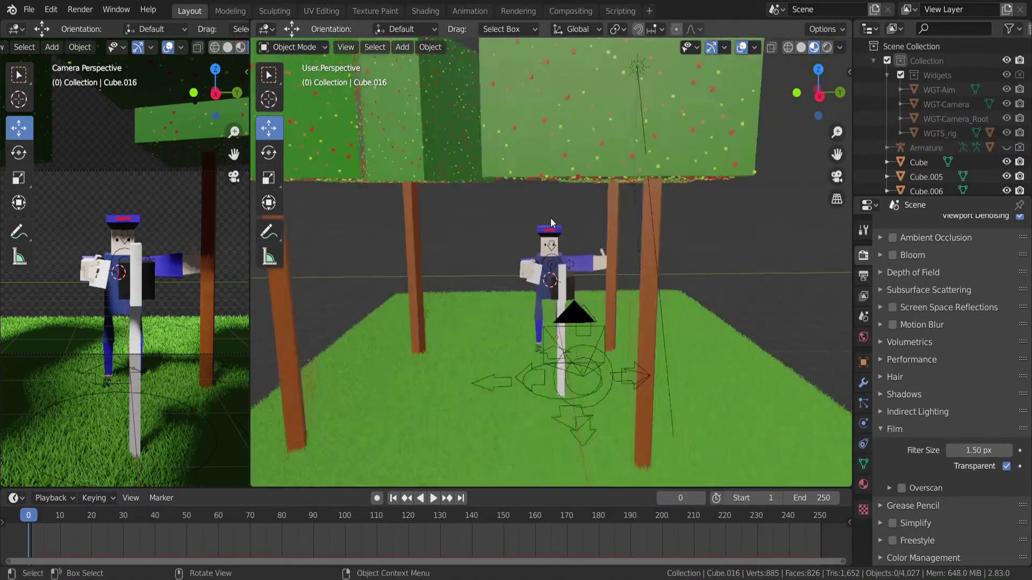
- Set PNG output to the Blender Projects folder and start an F12 test render
scroll(553, 214, up, 3)
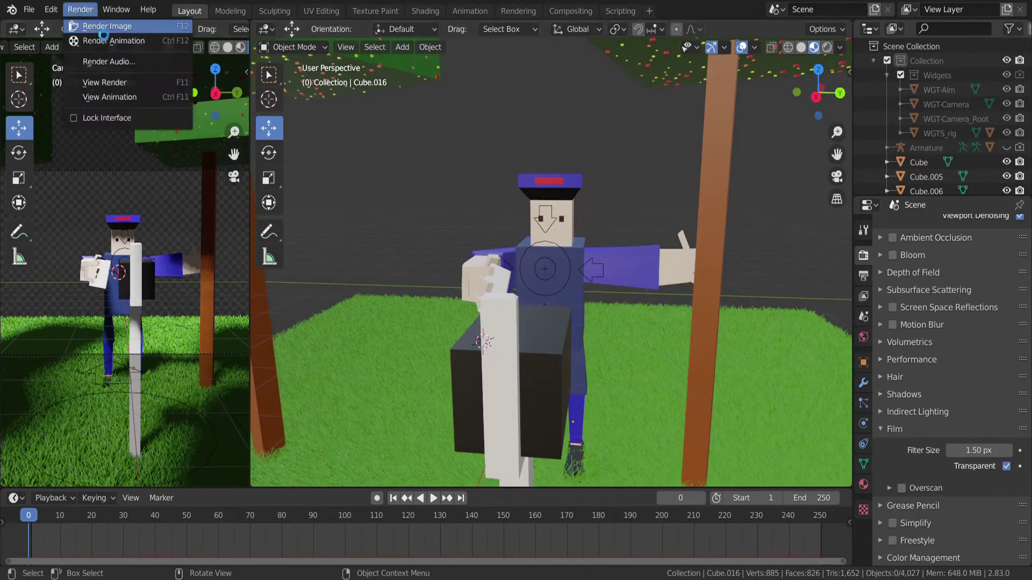
click(863, 276)
click(932, 421)
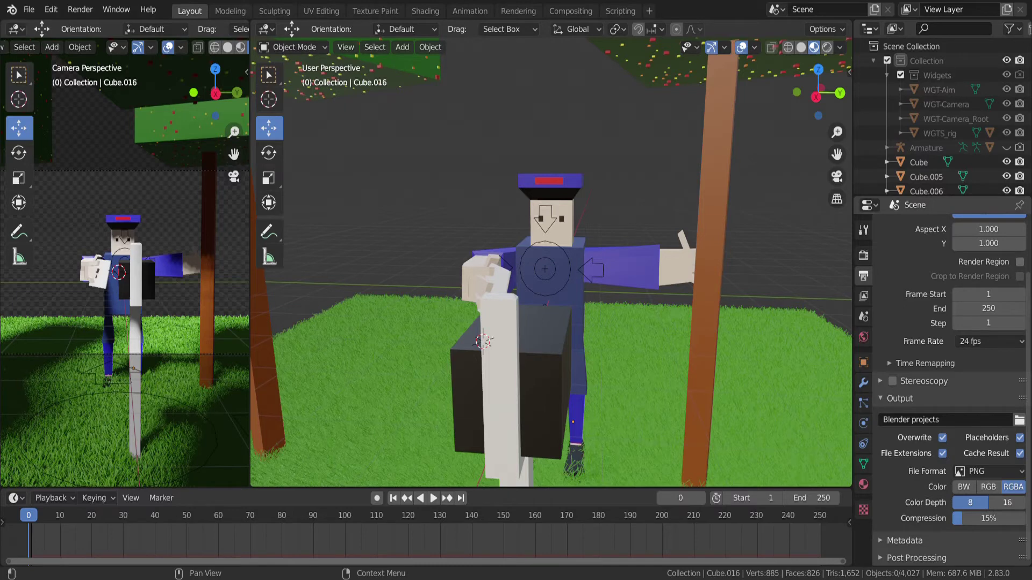
scroll(808, 384, down, 3)
key(F12)
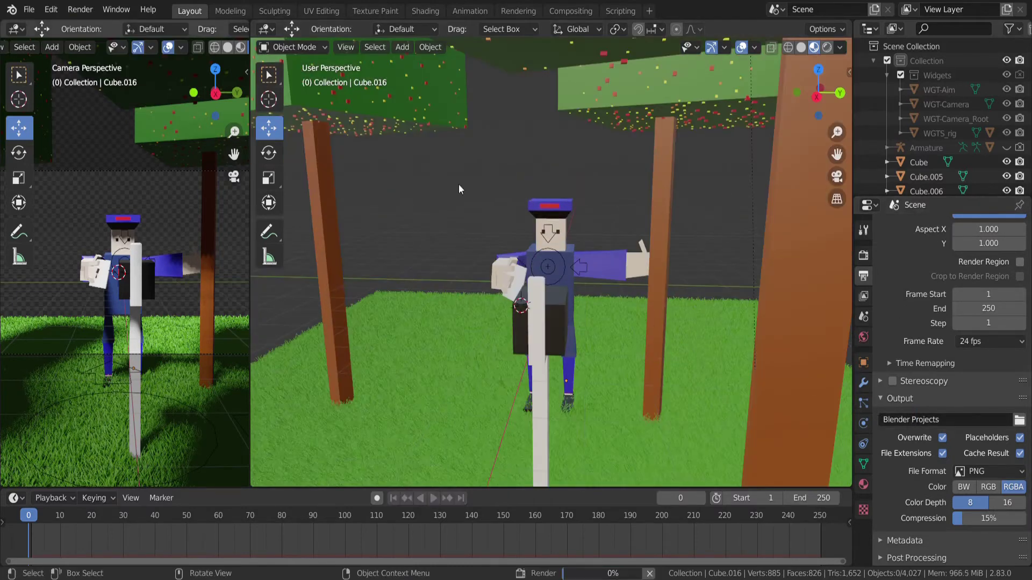
- Select the postman's hand and enter Edit Mode on it
scroll(536, 264, up, 5)
click(536, 263)
key(Tab)
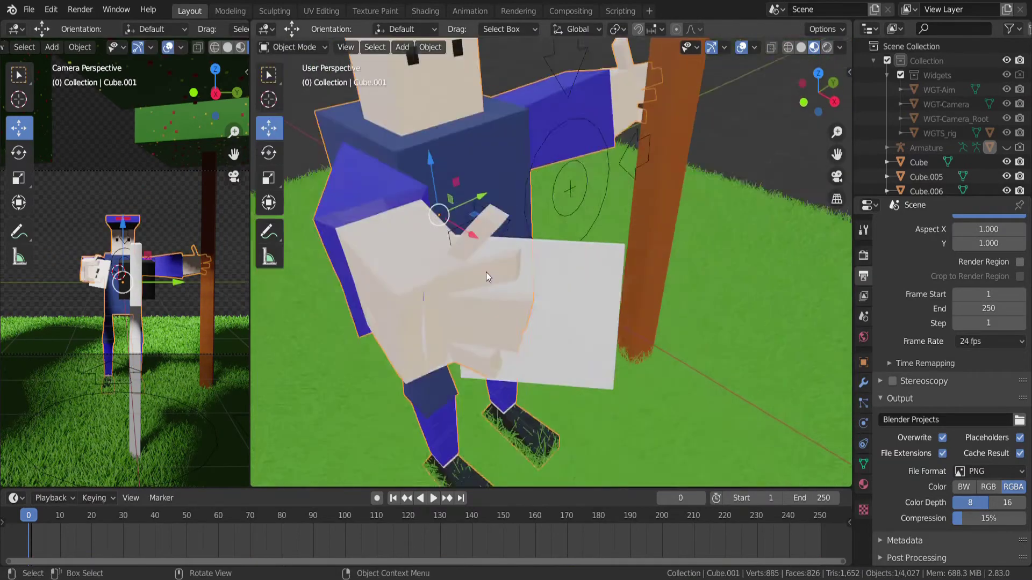
- Pull the hand's fingers up around the letter, with X mirroring turned off
scroll(493, 224, up, 3)
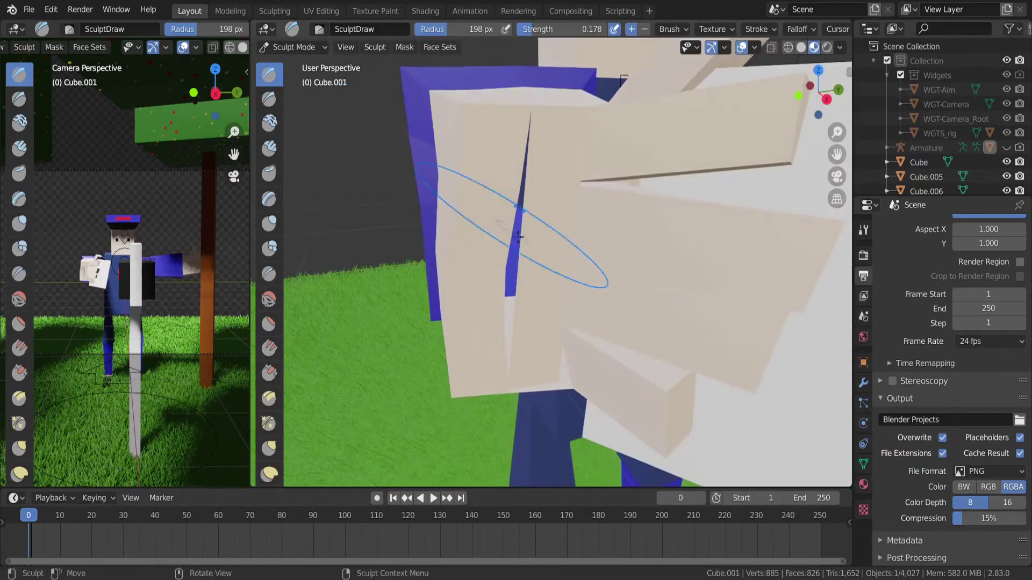
scroll(273, 415, down, 2)
scroll(538, 318, down, 5)
middle_drag(569, 333, 552, 162)
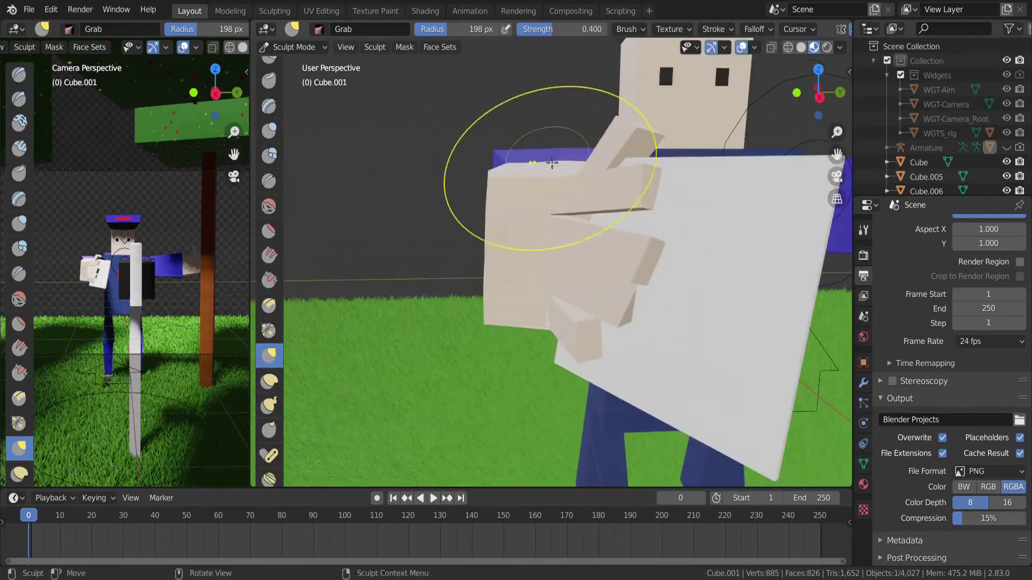
click(768, 30)
scroll(562, 333, up, 4)
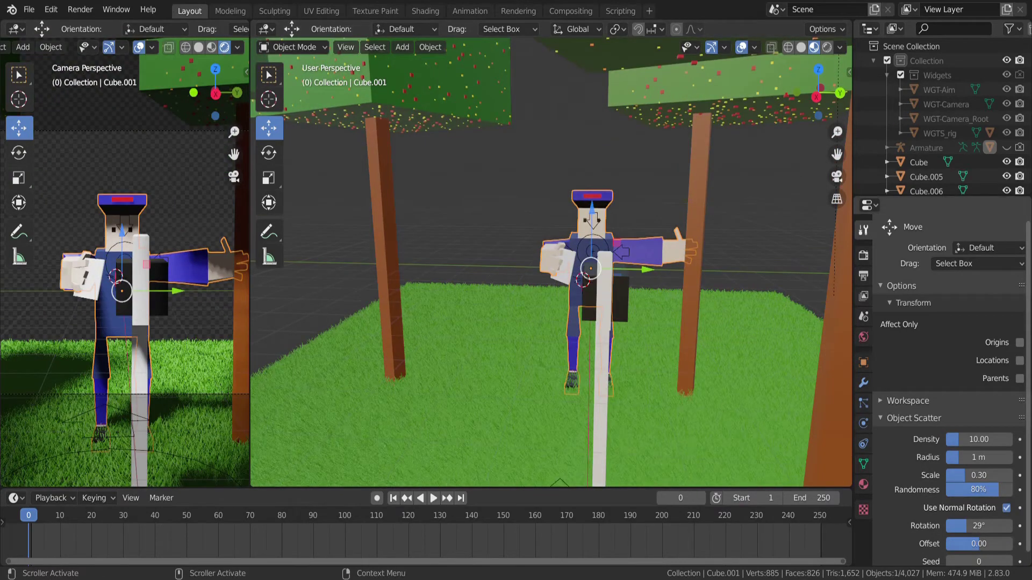
- Point render output to Downloads\Blender Projects and save as Postman.blend
click(863, 255)
click(863, 276)
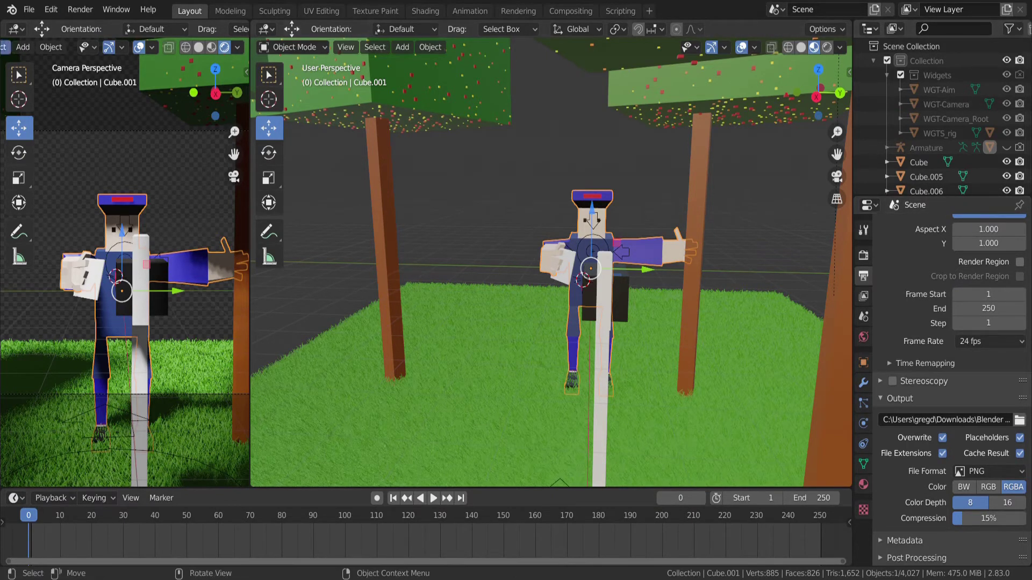
scroll(601, 263, up, 5)
scroll(940, 323, up, 3)
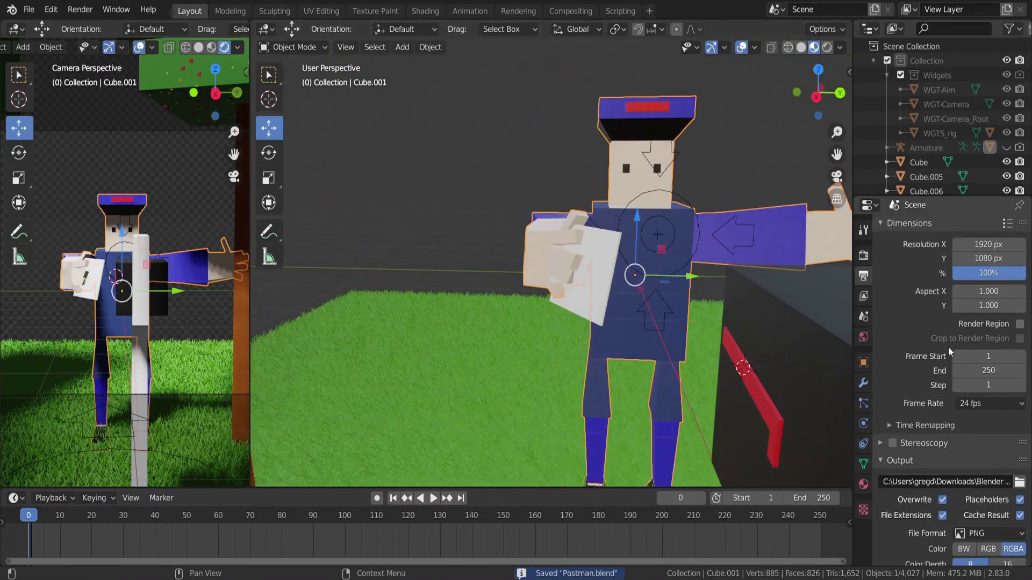
key(F12)
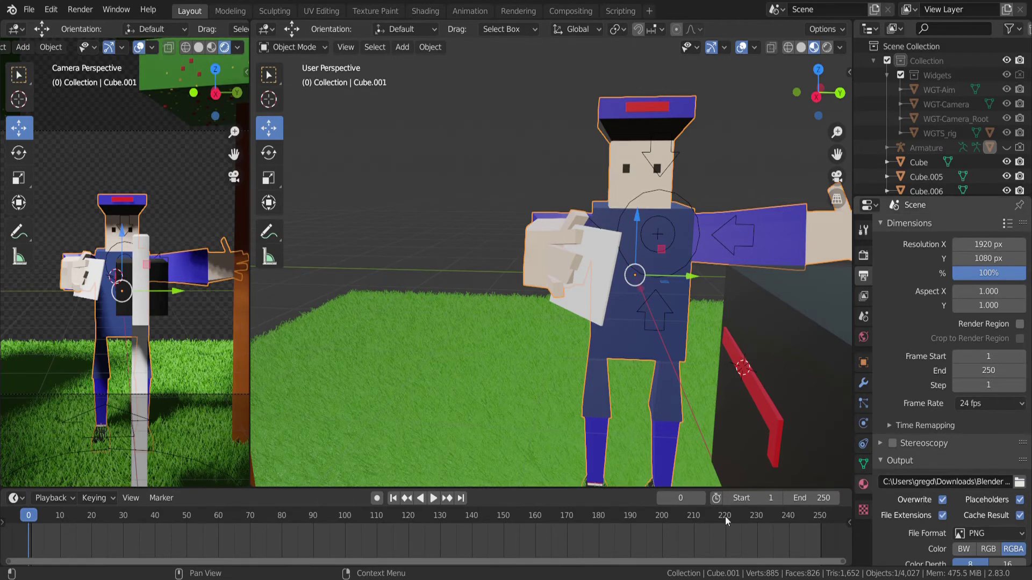
click(97, 27)
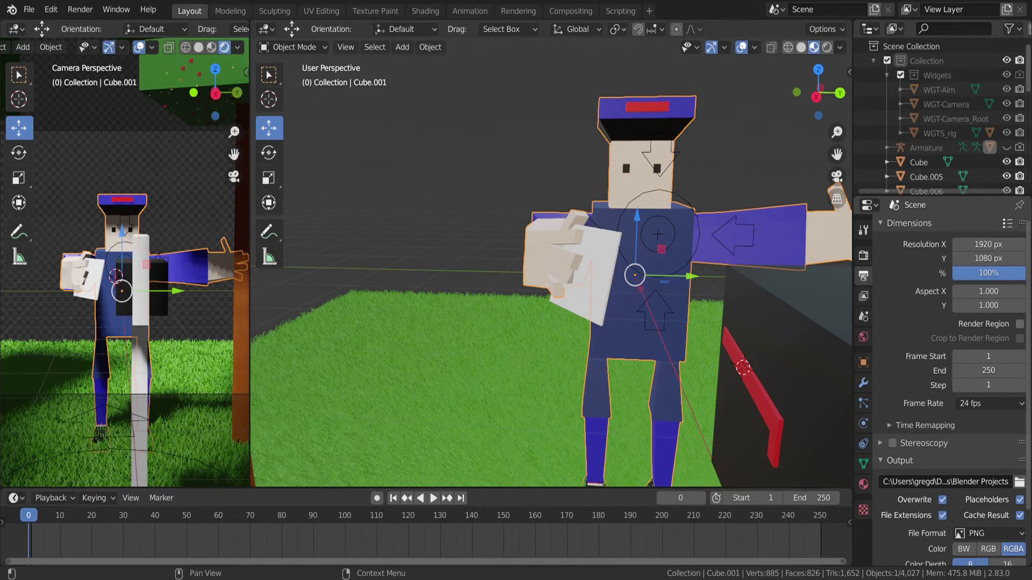
scroll(527, 269, down, 4)
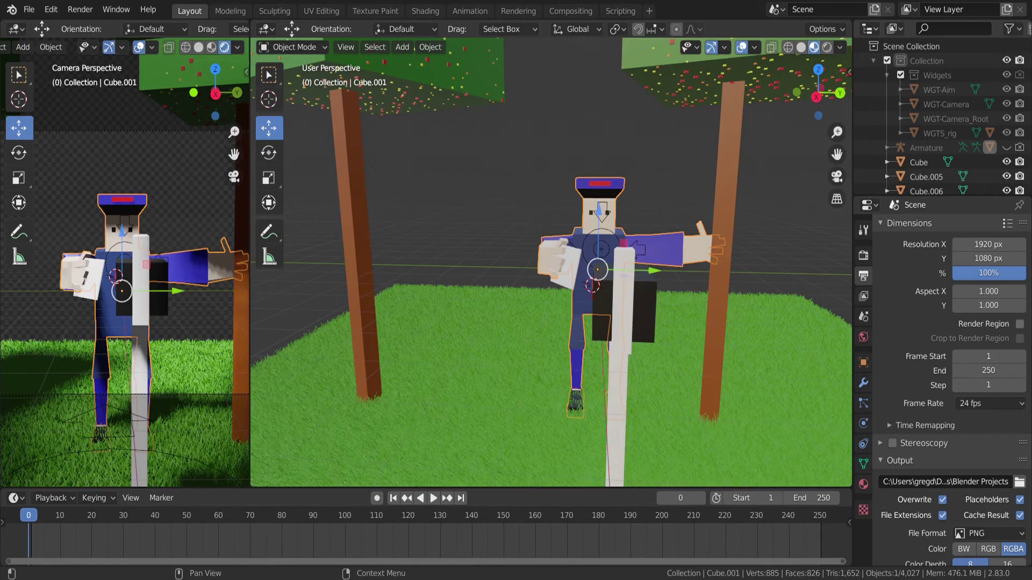
- Set the render engine to Cycles in Render Properties
click(80, 9)
click(863, 256)
click(989, 227)
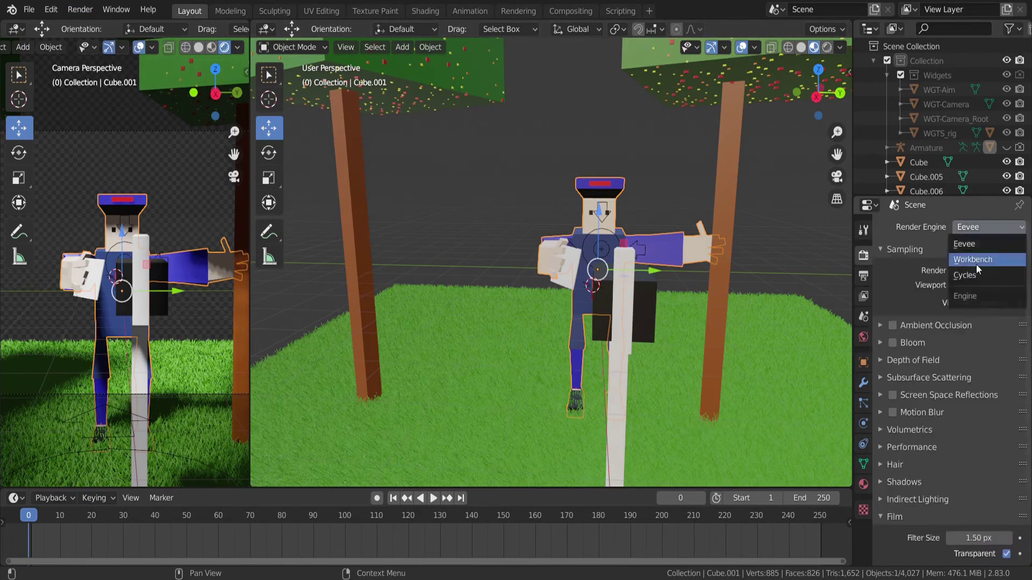
click(976, 275)
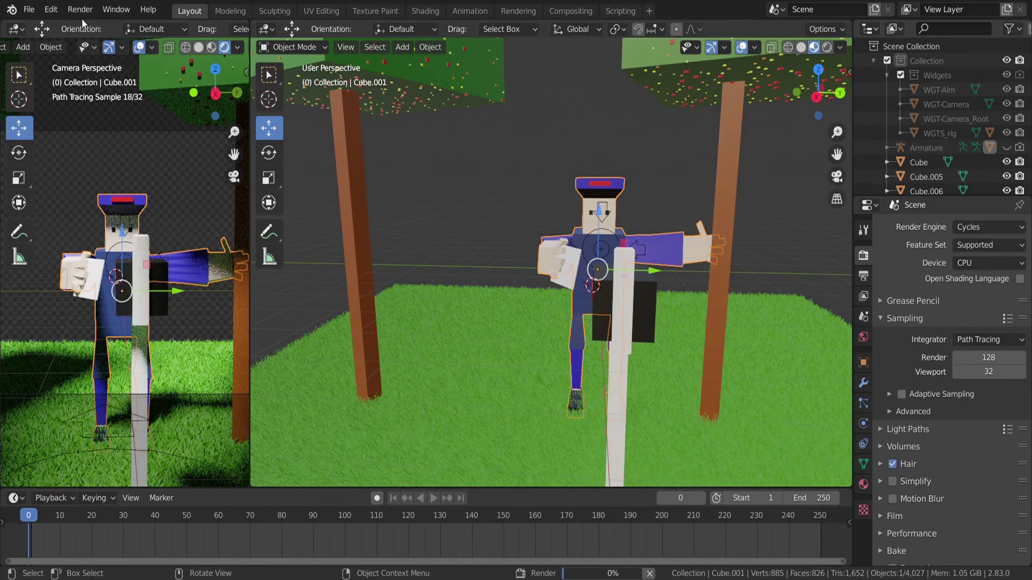